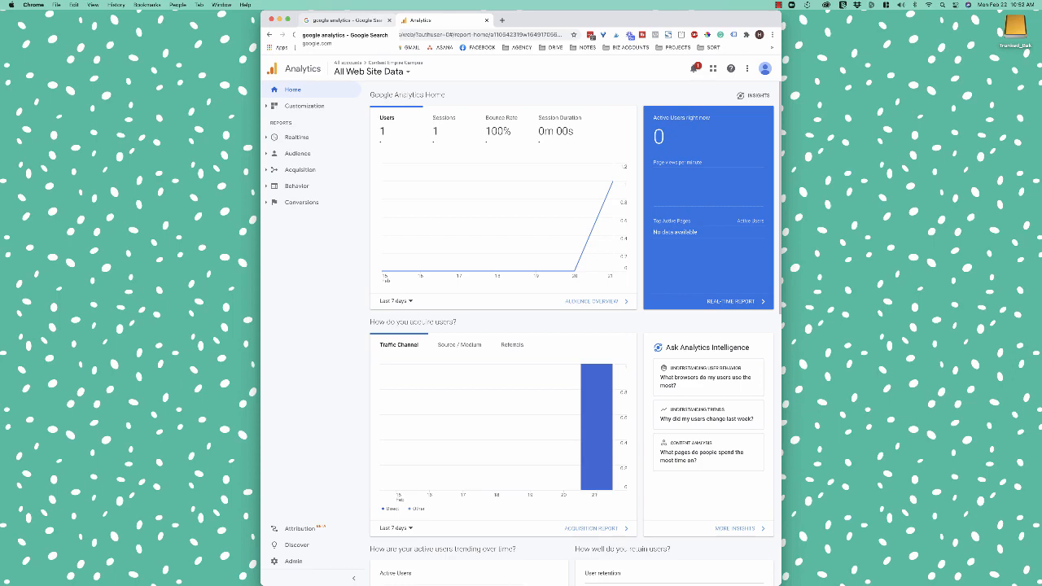
pyautogui.click(342, 19)
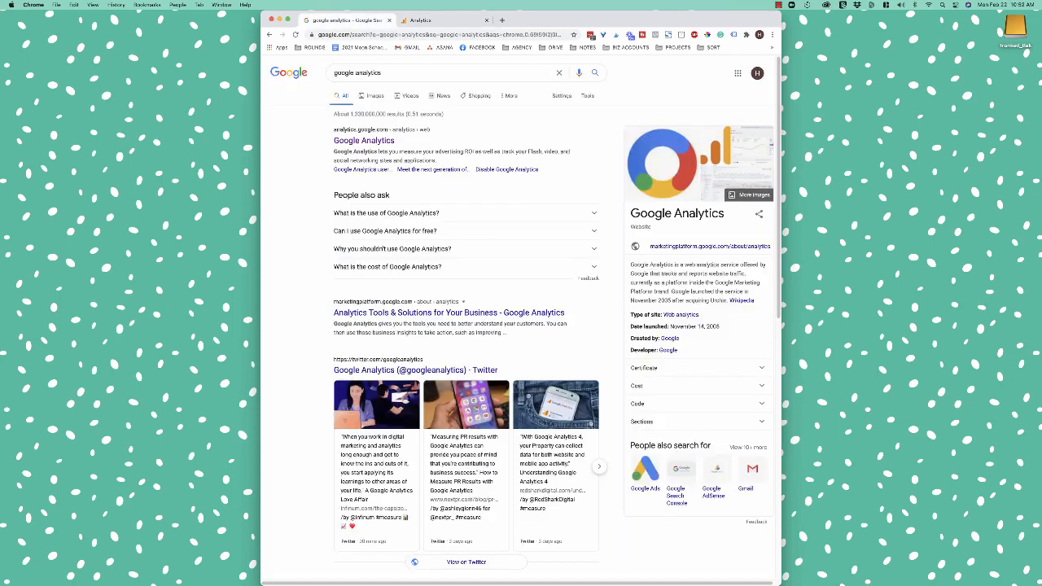
pyautogui.click(440, 20)
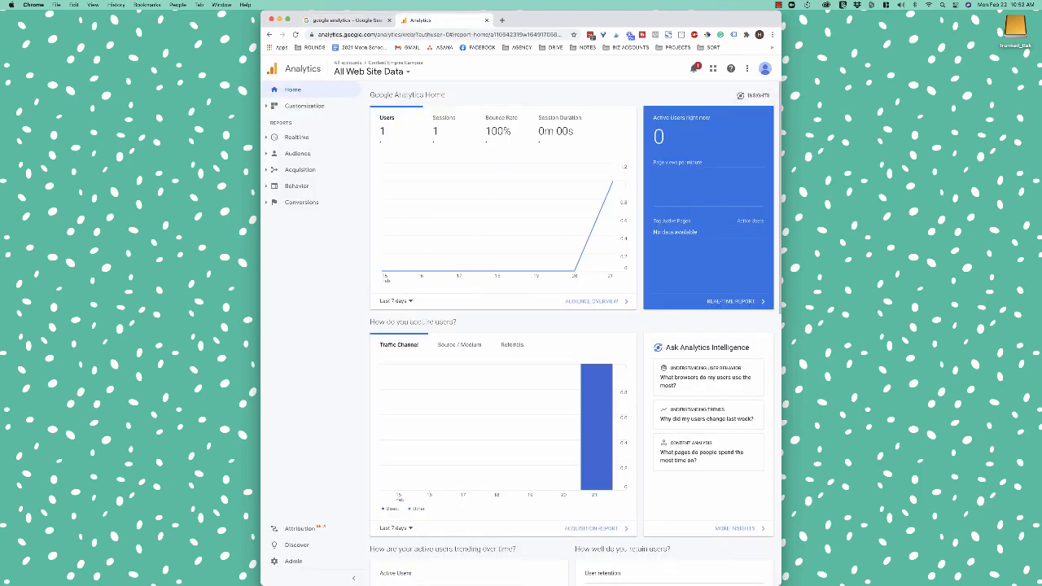
pyautogui.click(766, 69)
pyautogui.click(765, 69)
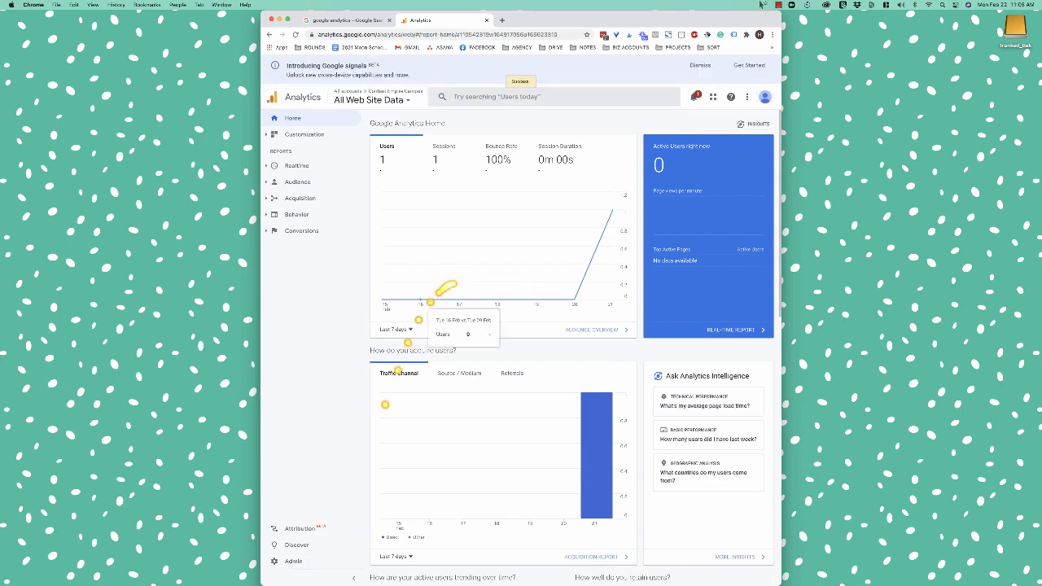
# - Create a new Analytics account named "Your Content Empire - Courses" with the default data sharing settings and proceed to property setup
pyautogui.click(308, 570)
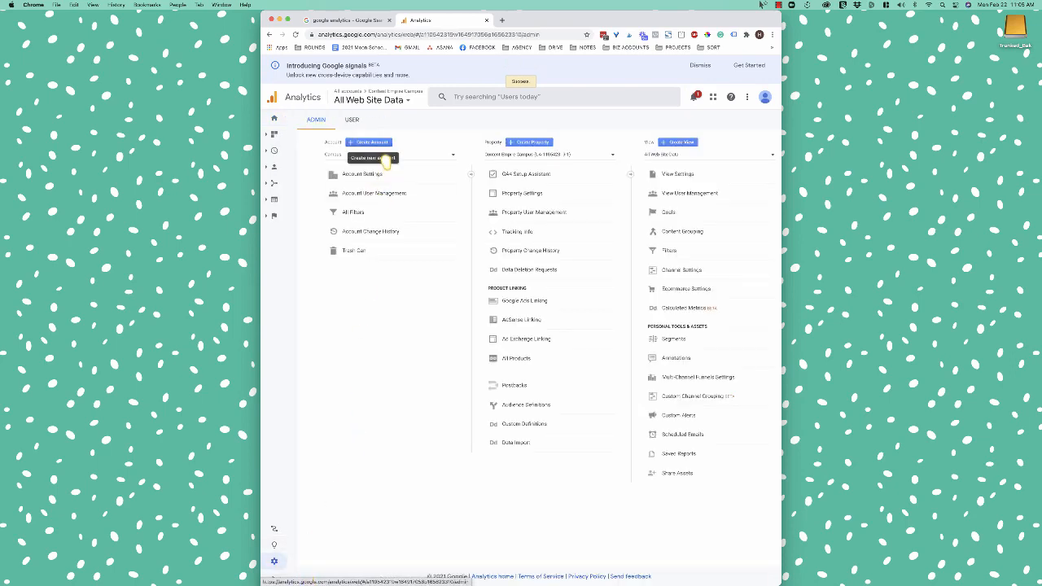
pyautogui.click(371, 143)
pyautogui.click(405, 229)
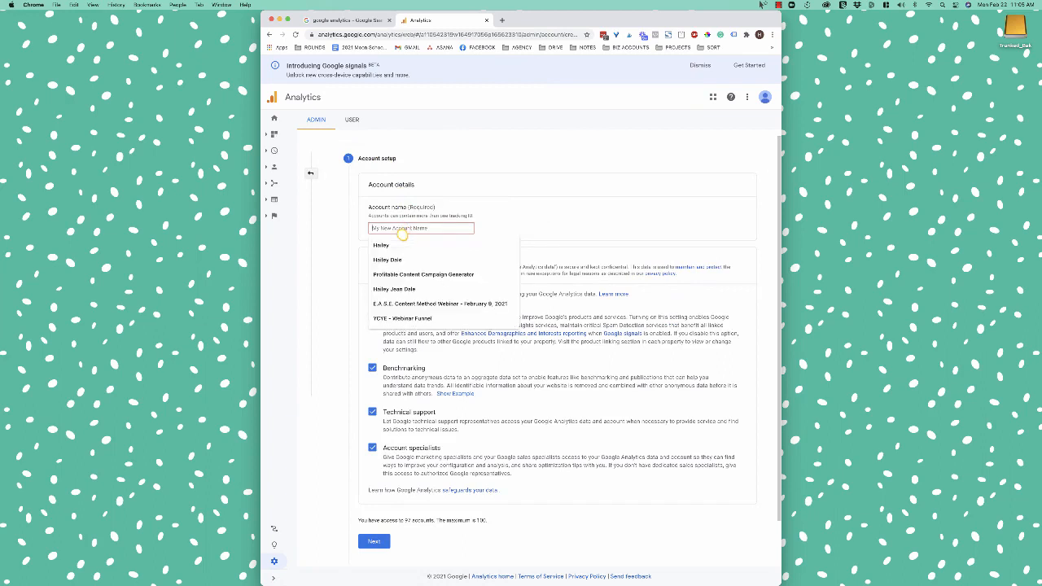
pyautogui.write('Your Content Empi')
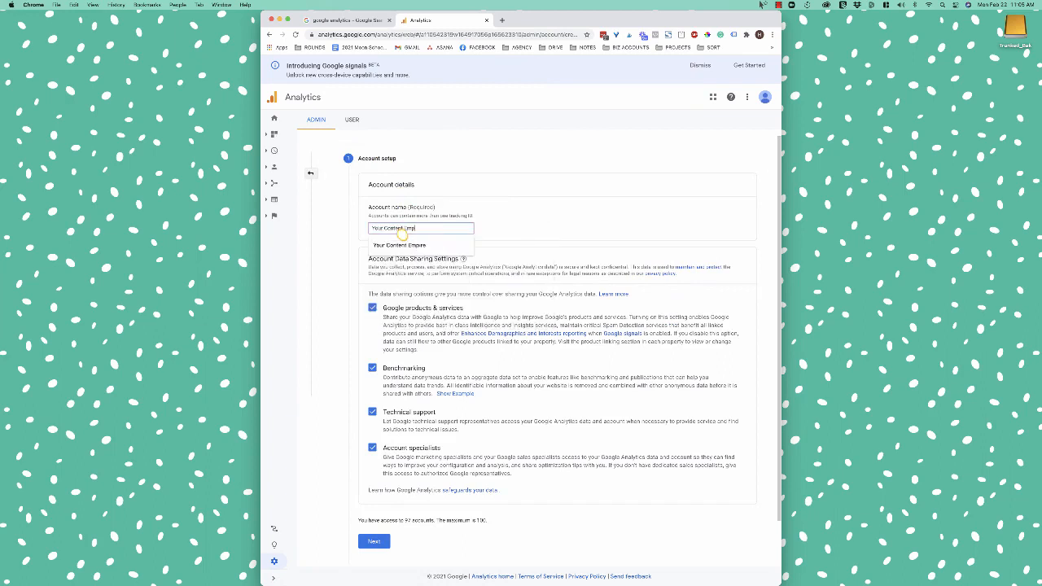
pyautogui.write('re - Courses')
pyautogui.press('super+a')
pyautogui.press('super+c')
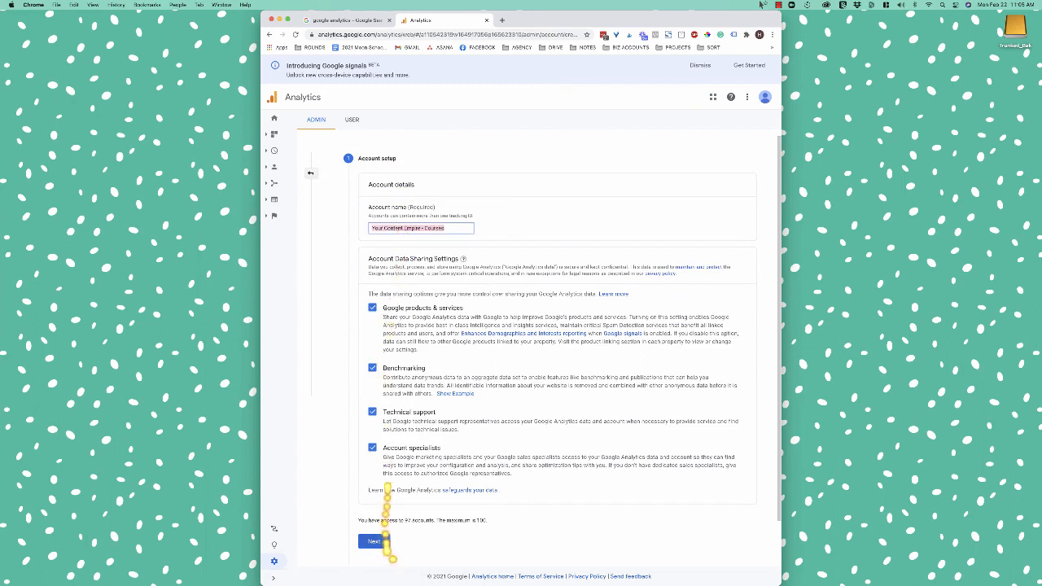
pyautogui.click(383, 544)
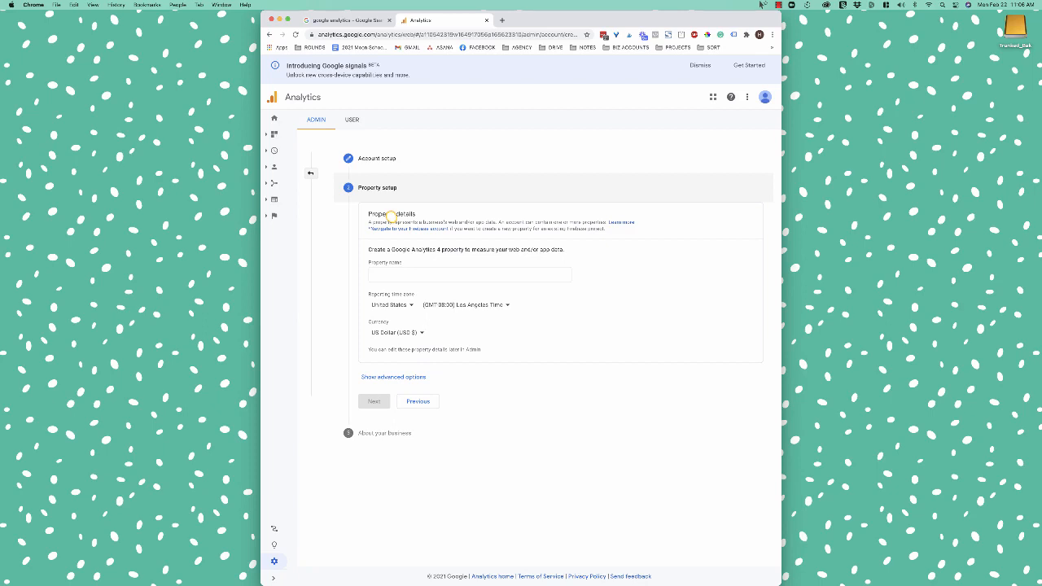
# - Name the property "Your Content Empire - Courses", with Canada for the reporting time zone and Canadian Dollar (CAD CA$) as currency
pyautogui.click(395, 274)
pyautogui.press('super+v')
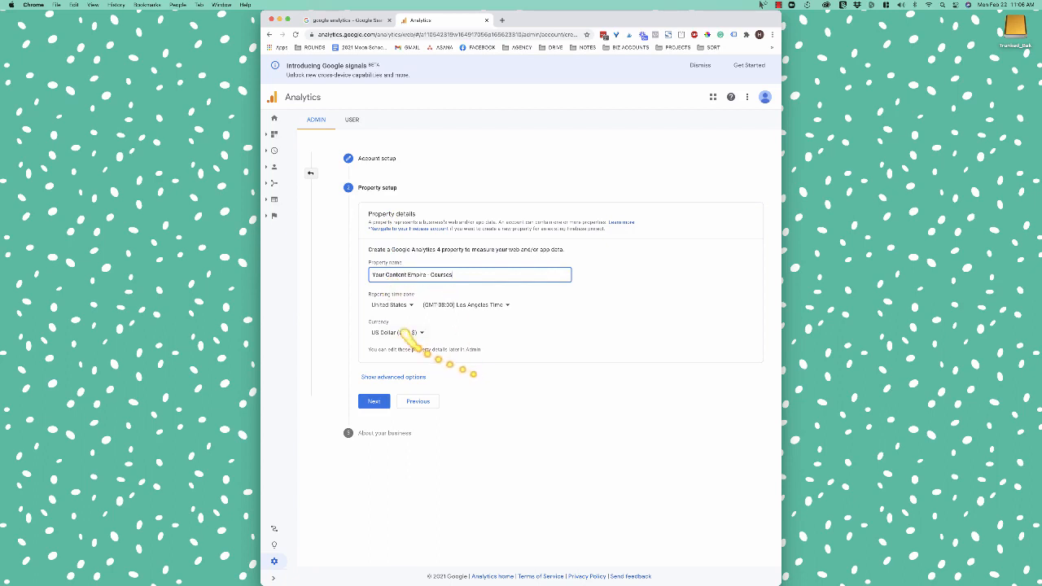
pyautogui.click(399, 306)
pyautogui.write('canada')
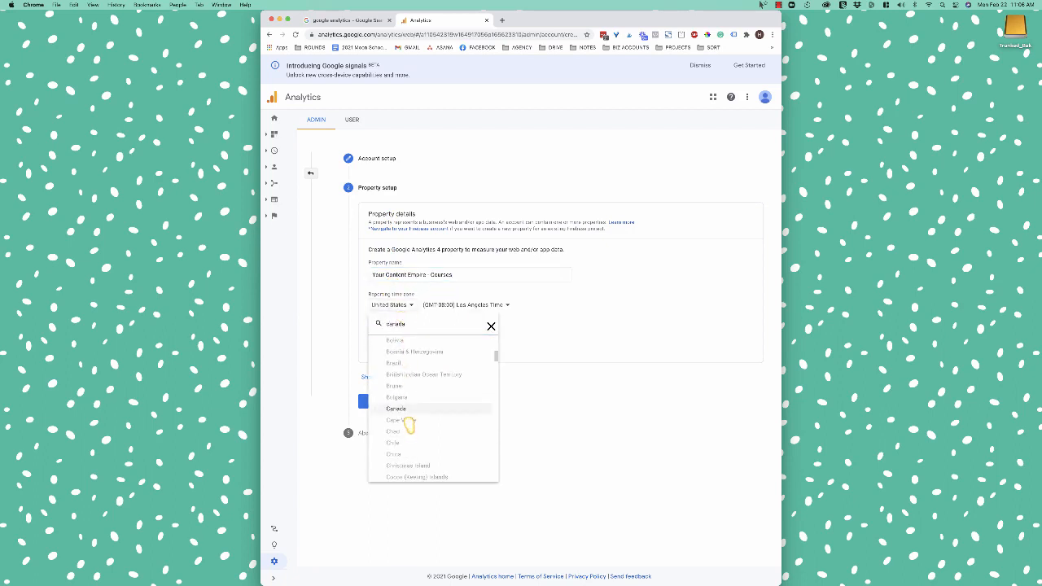
pyautogui.press('Return')
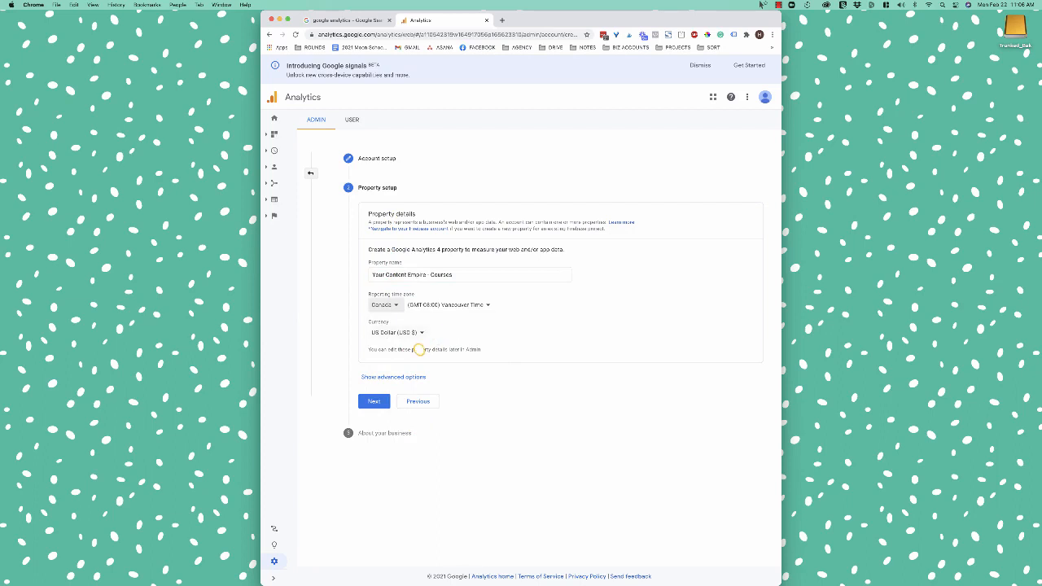
pyautogui.click(405, 333)
pyautogui.write('cad')
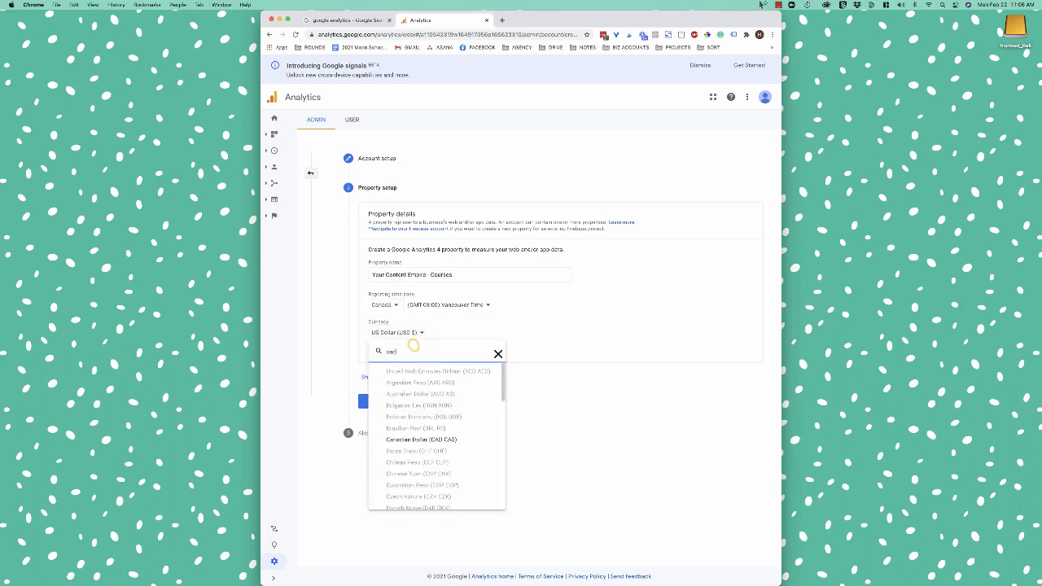
pyautogui.click(429, 440)
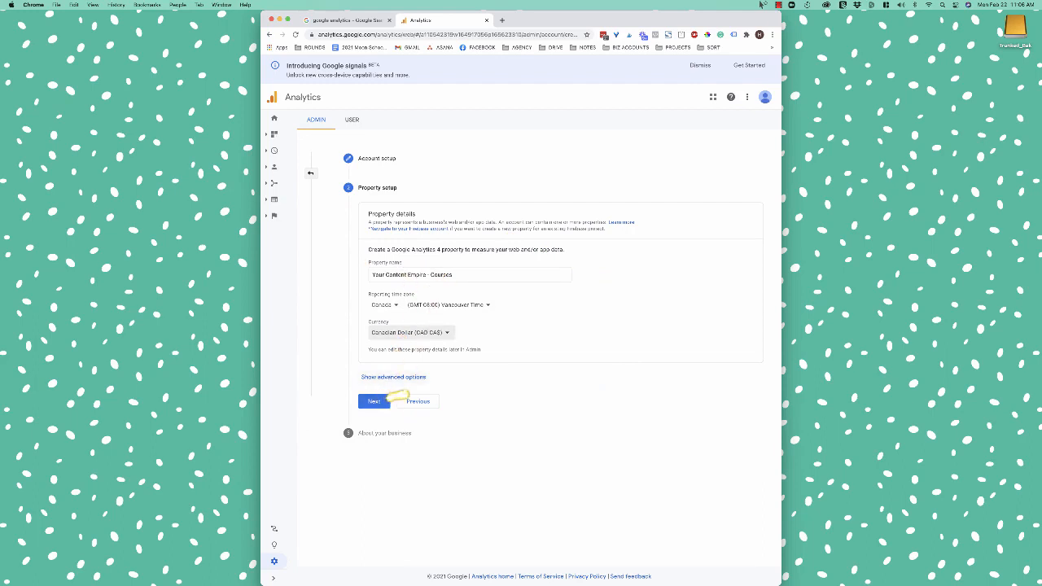
pyautogui.click(411, 377)
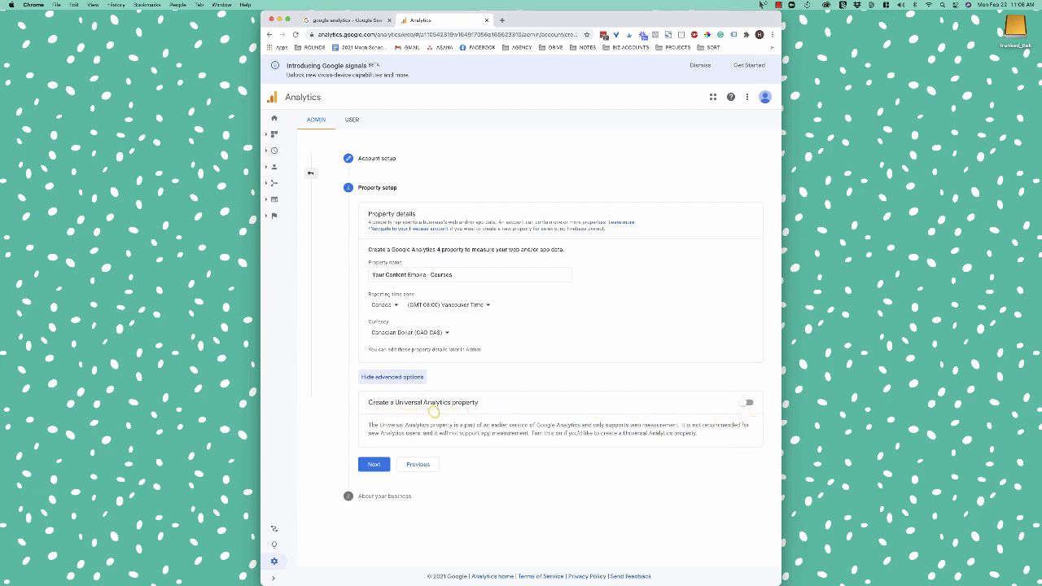
pyautogui.click(746, 402)
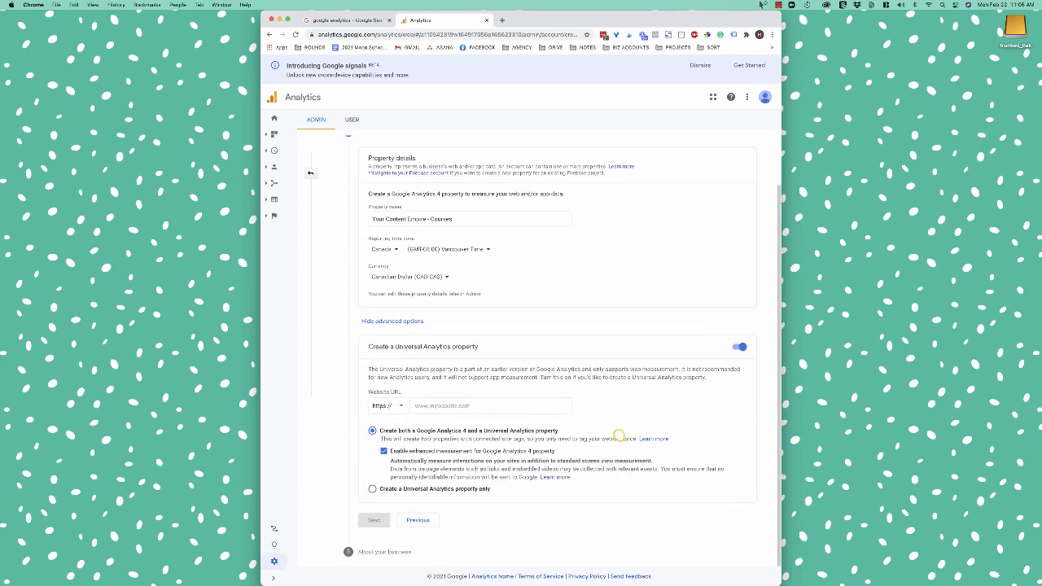
pyautogui.write('cour')
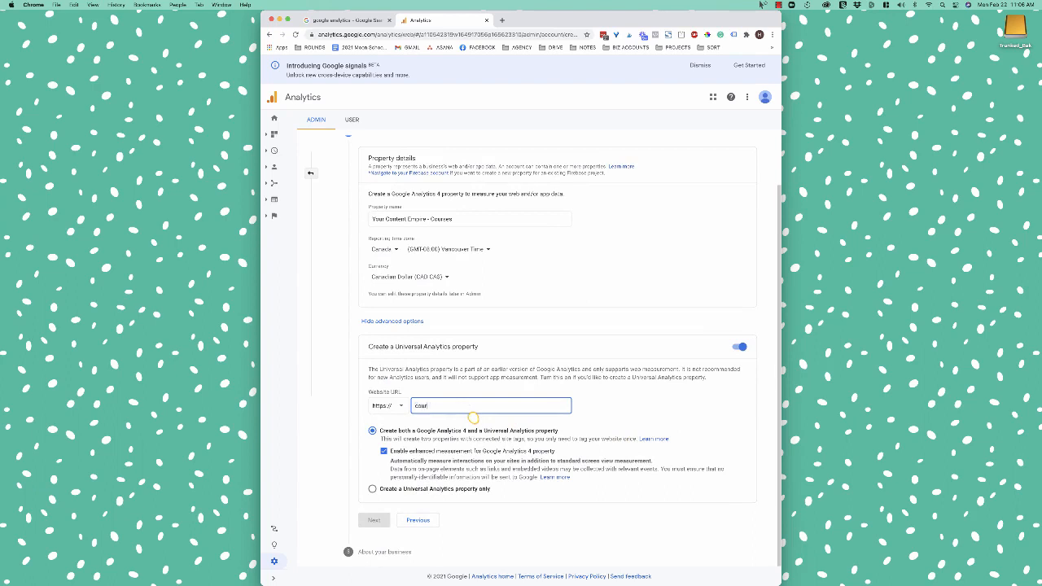
pyautogui.write('ses.yourcontentempire.com')
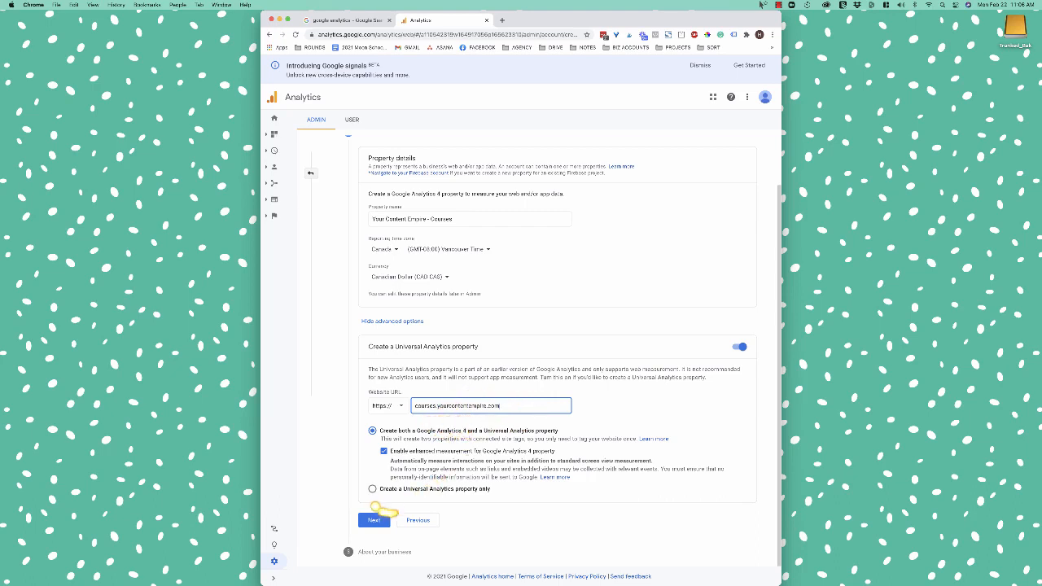
pyautogui.click(373, 488)
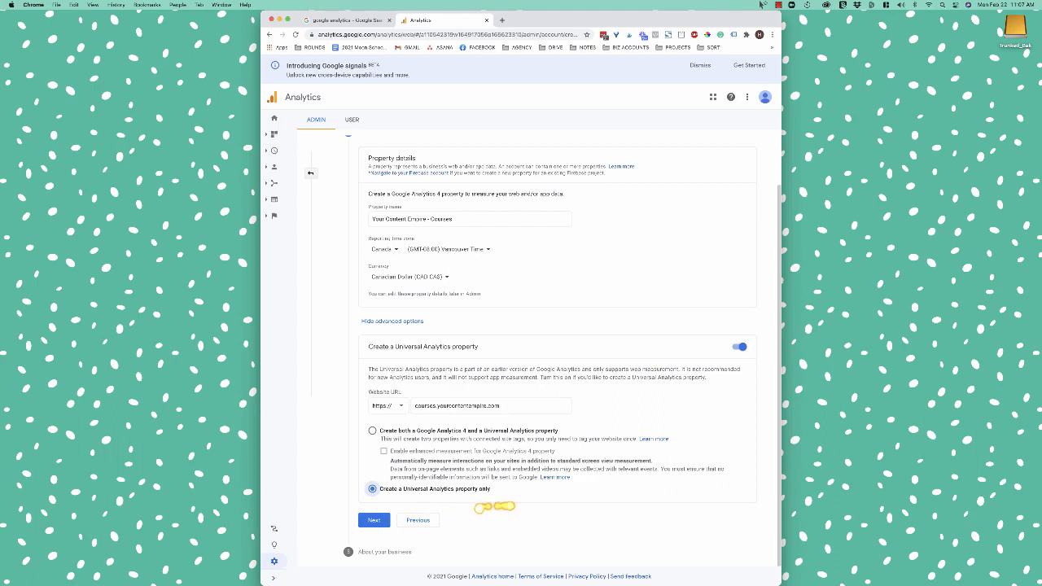
pyautogui.click(382, 521)
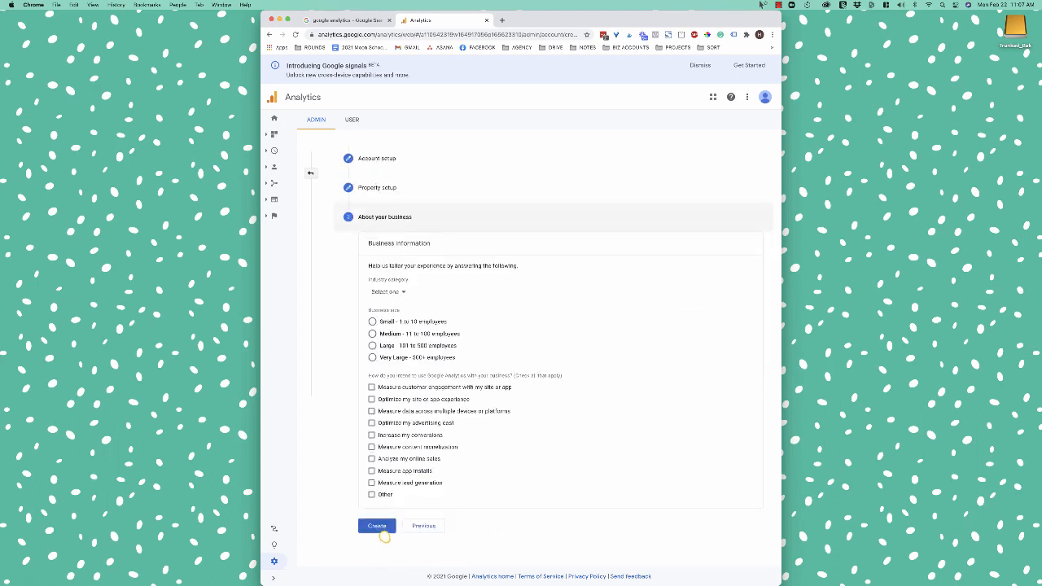
# - Describe the business as Business & Industrial, Small (1 to 10 employees), measuring customer engagement, and submit the account for creation
pyautogui.click(398, 295)
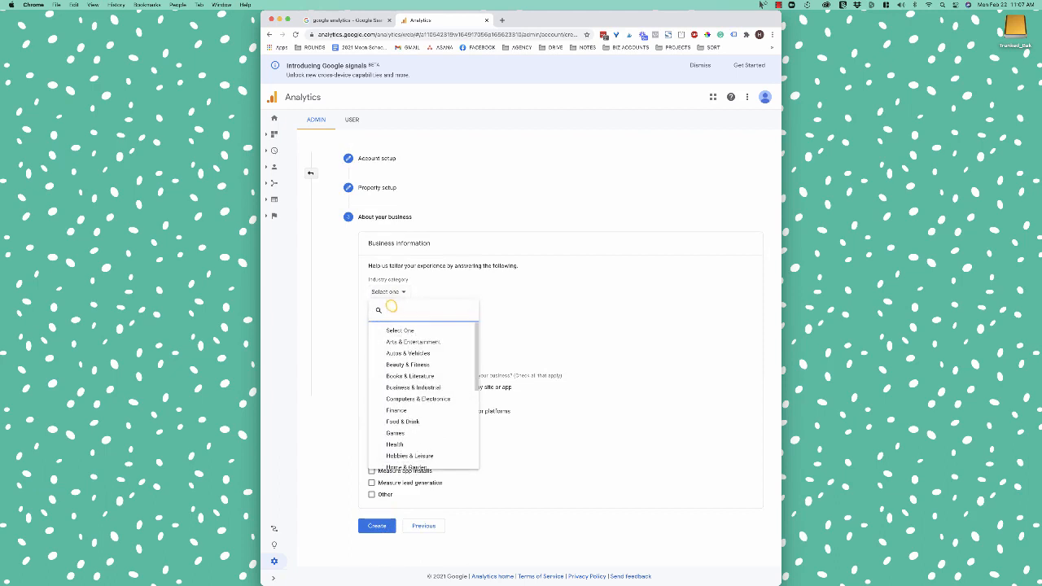
pyautogui.click(413, 390)
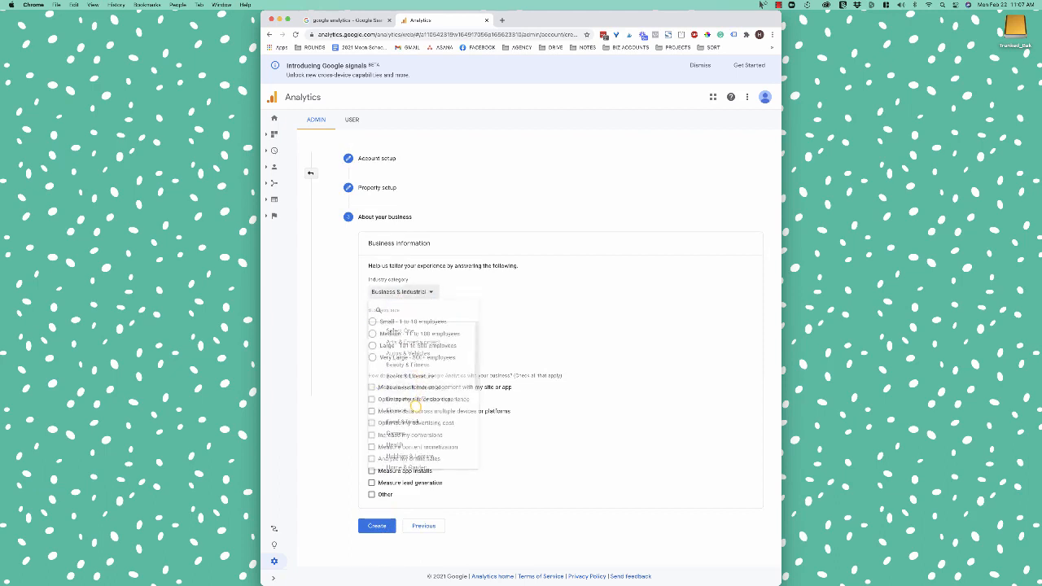
pyautogui.click(372, 322)
pyautogui.click(372, 387)
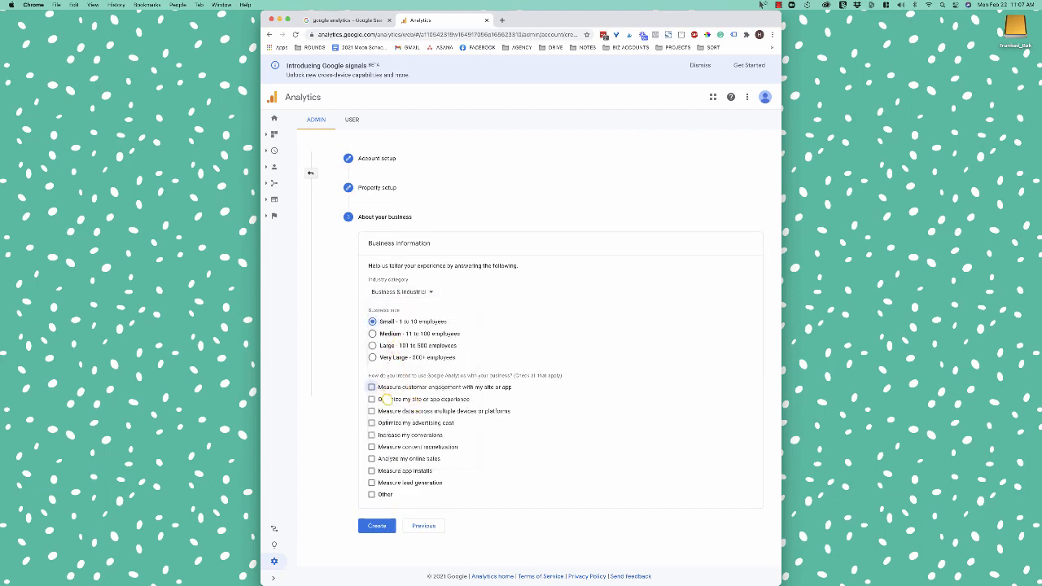
pyautogui.click(377, 527)
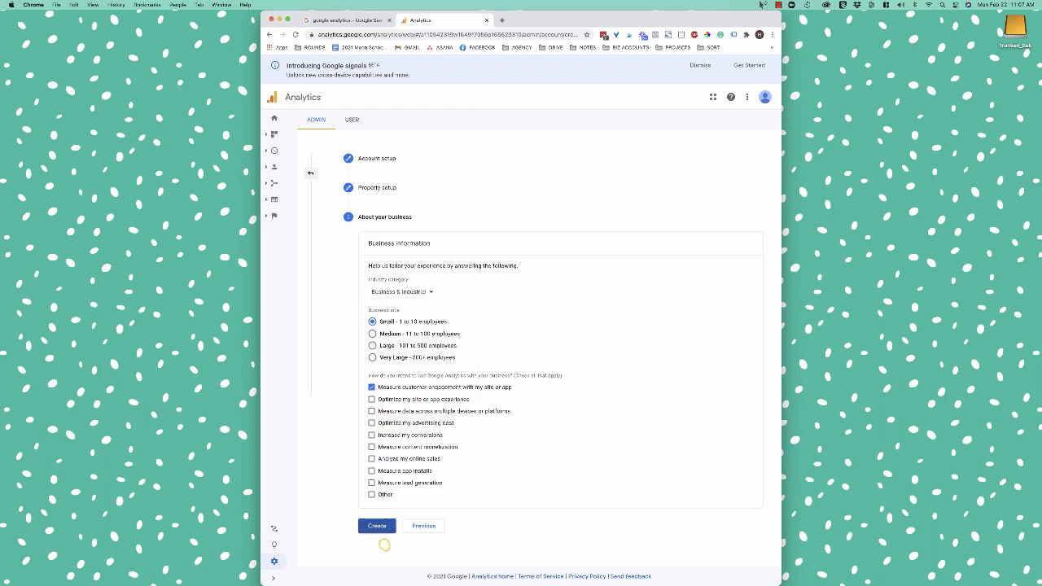
# - Accept the Google Analytics terms of service for Canada, including the Data Processing Terms and the Measurement Controller data protection terms
pyautogui.click(440, 166)
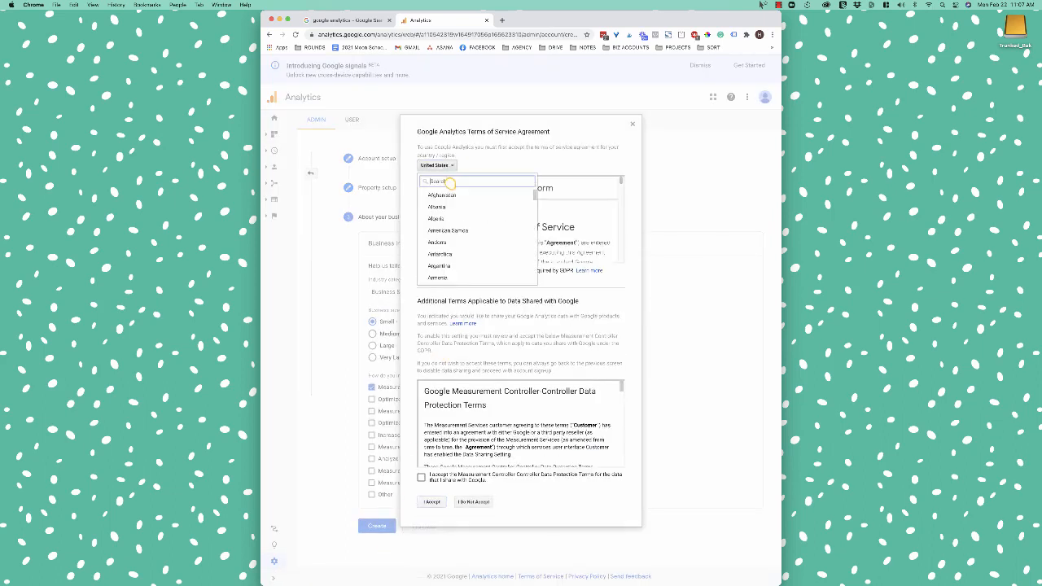
pyautogui.write('canada')
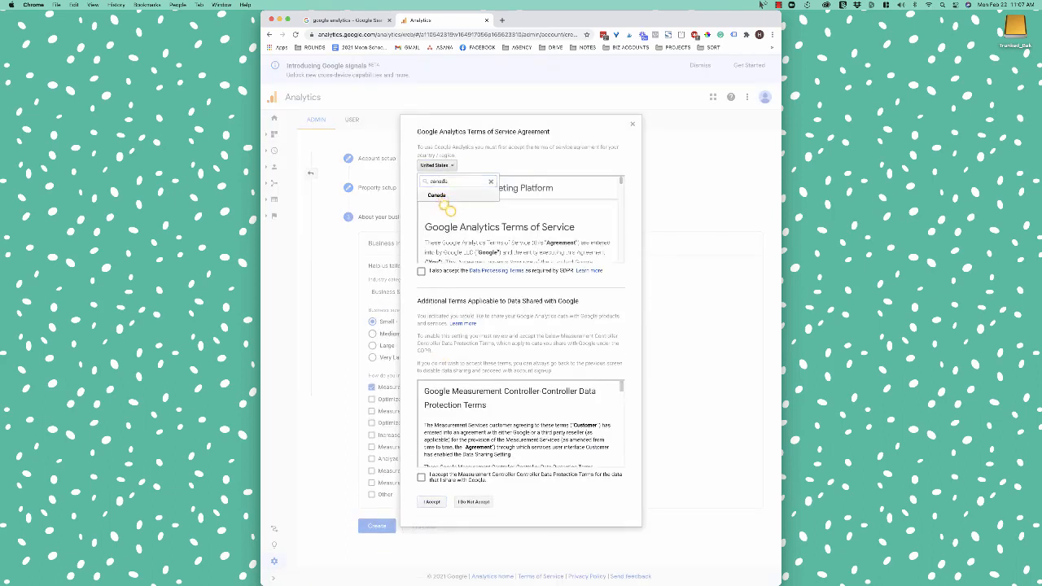
pyautogui.click(441, 196)
pyautogui.click(422, 271)
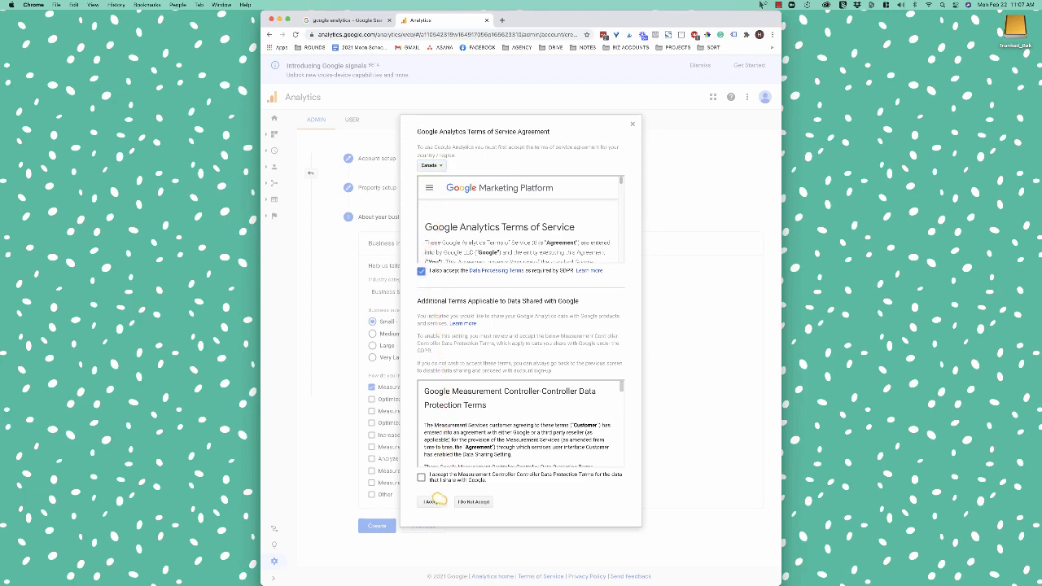
pyautogui.click(424, 478)
pyautogui.click(436, 502)
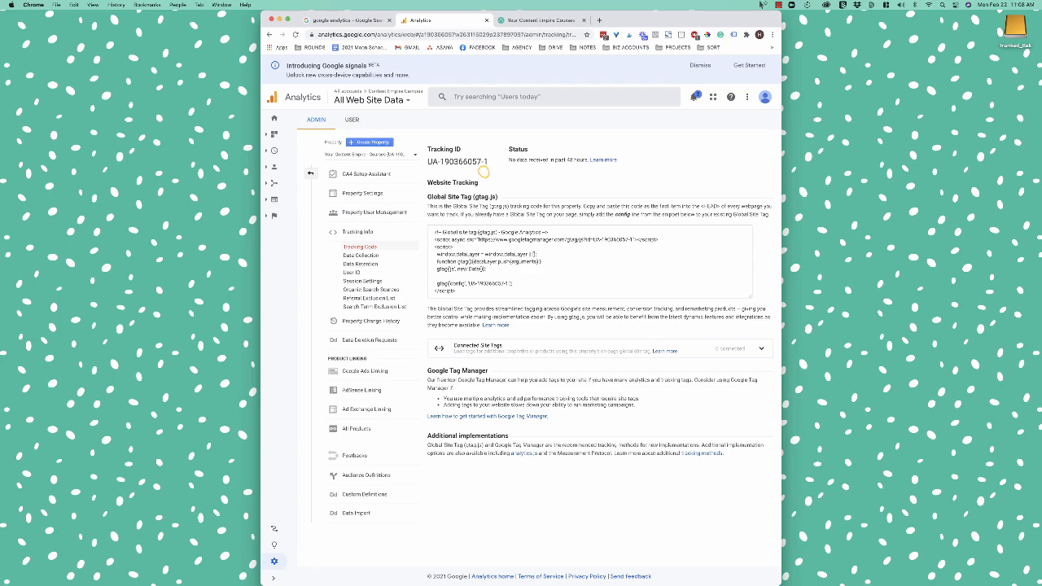
# - Select the property's Tracking ID, and switch to the Your Content Empire Courses website to open its WordPress dashboard
pyautogui.moveTo(490, 163); pyautogui.dragTo(429, 170)
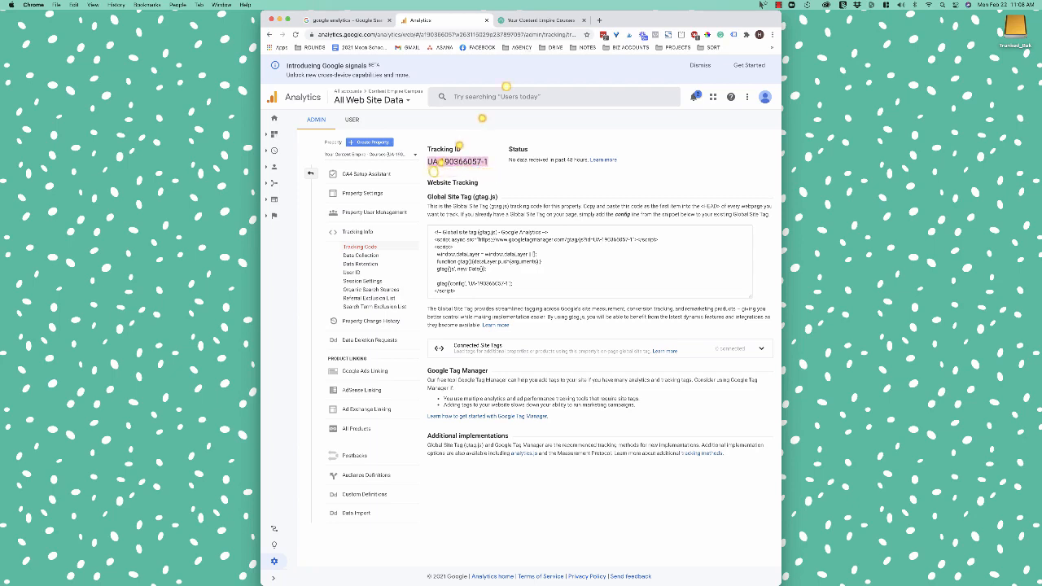
pyautogui.click(543, 22)
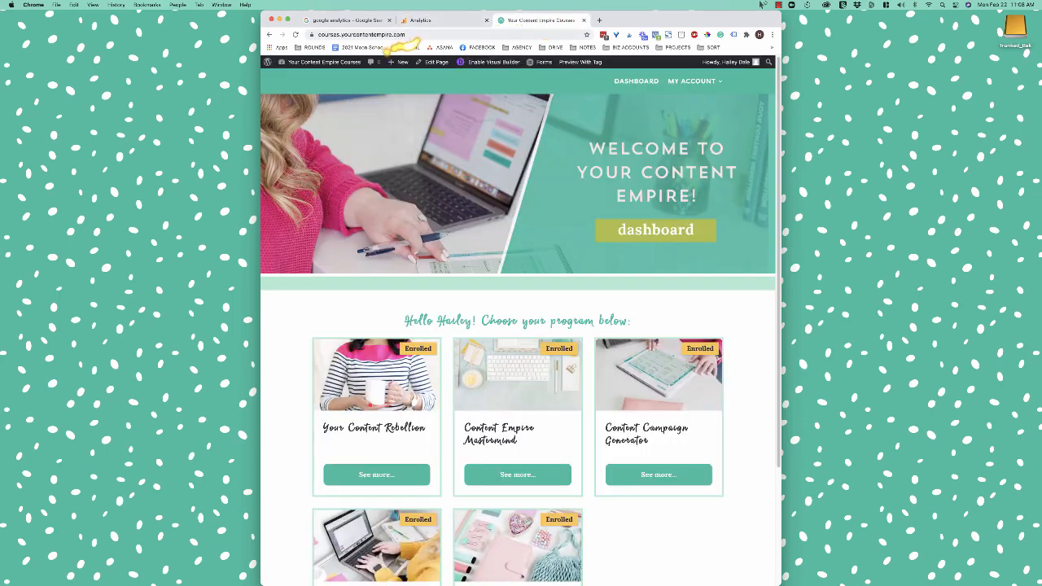
pyautogui.moveTo(345, 63)
pyautogui.click(302, 78)
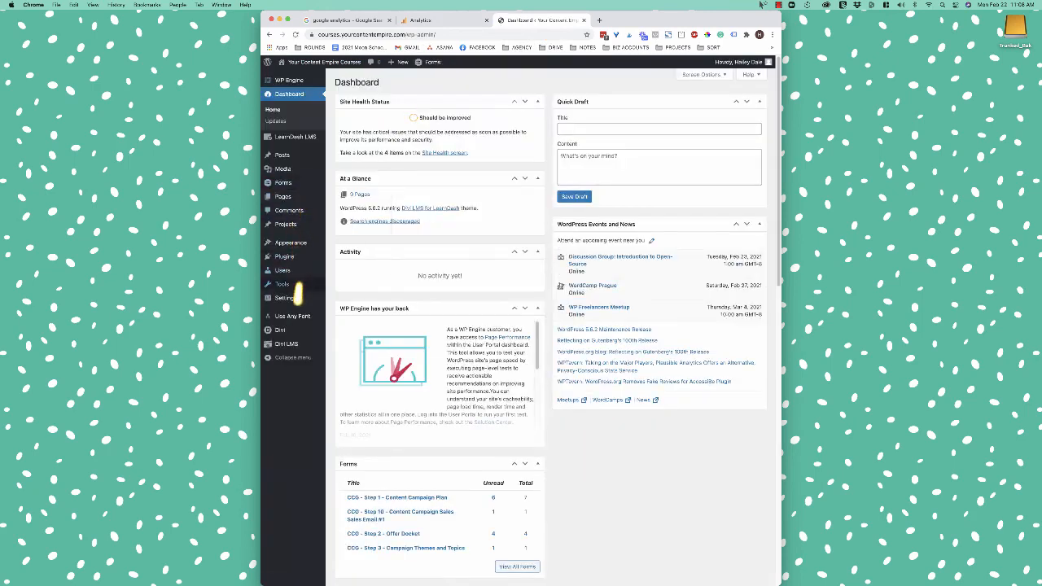
# - Search the new plugins for "monster insights" and install the Google Analytics Dashboard Plugin for WordPress by MonsterInsights
pyautogui.click(291, 257)
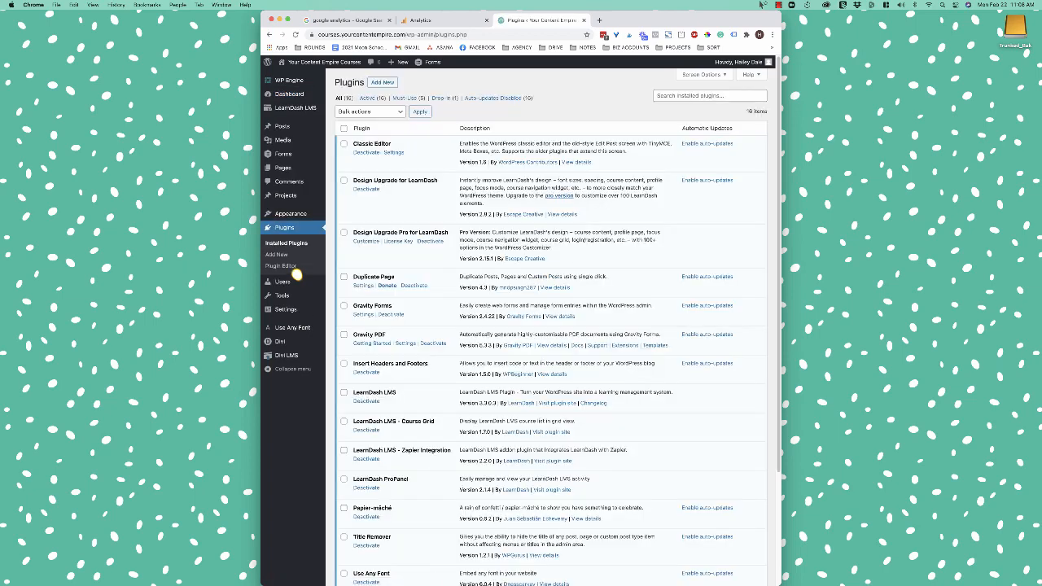
pyautogui.click(396, 98)
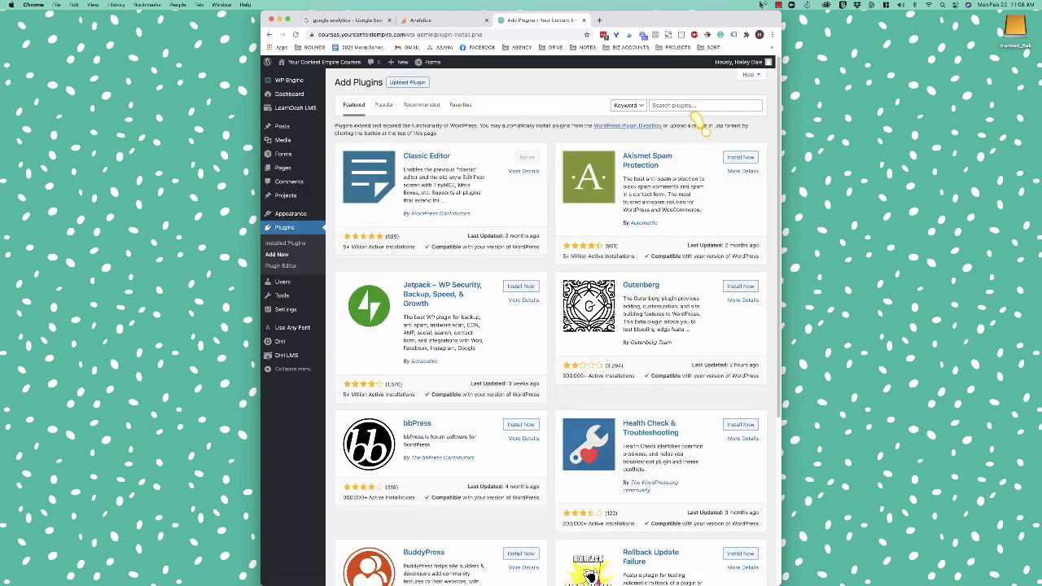
pyautogui.click(691, 109)
pyautogui.write('monst')
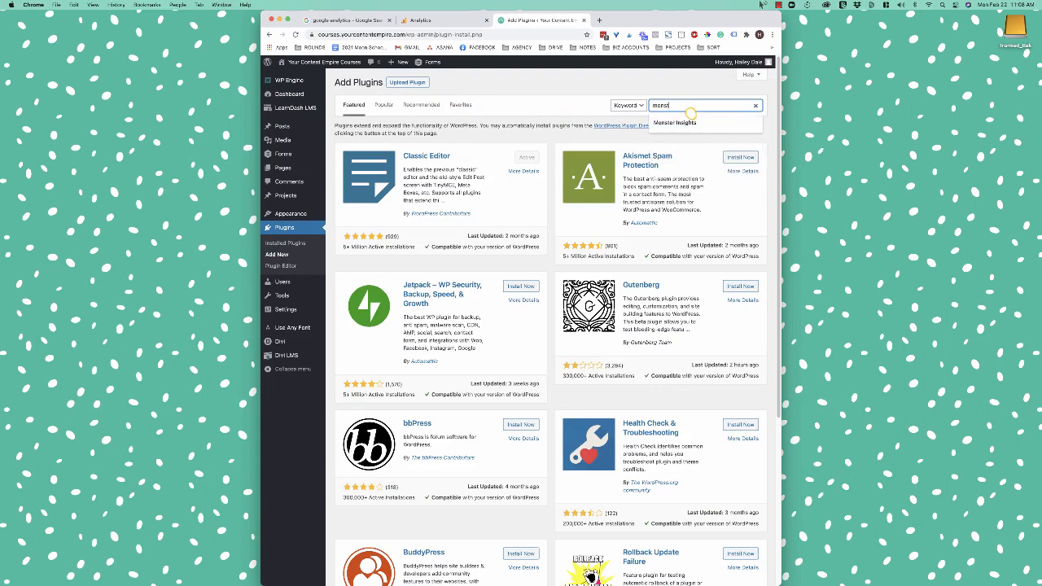
pyautogui.write('er insights')
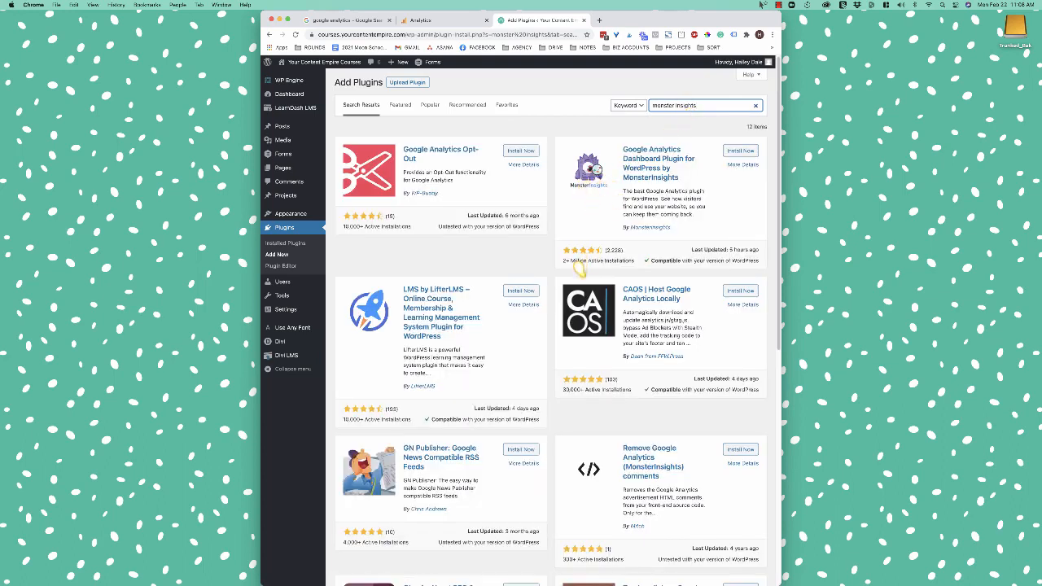
pyautogui.click(750, 153)
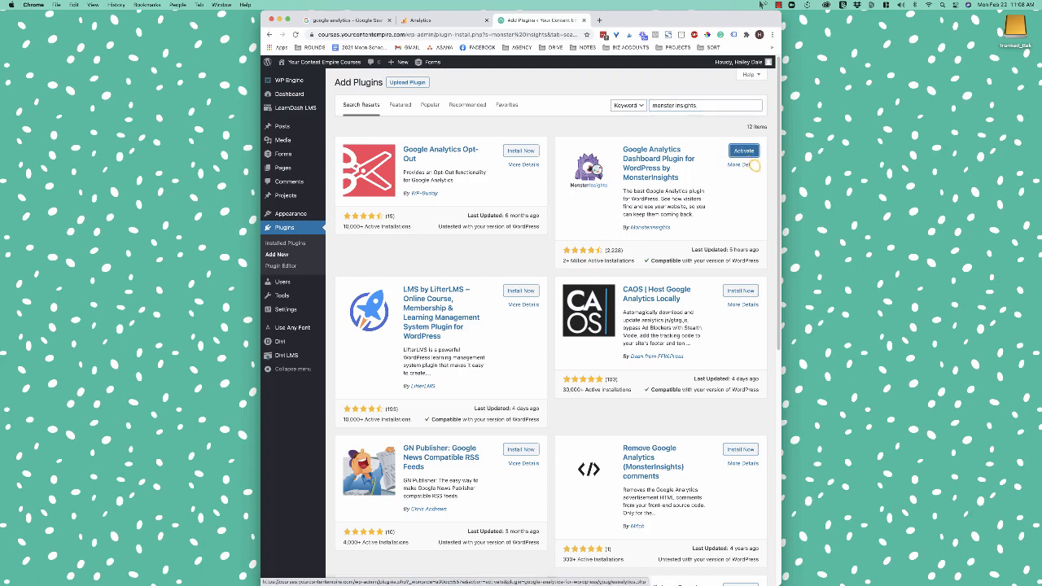
# - Activate the MonsterInsights plugin, launch its setup wizard and save Business Website as the site category
pyautogui.click(753, 159)
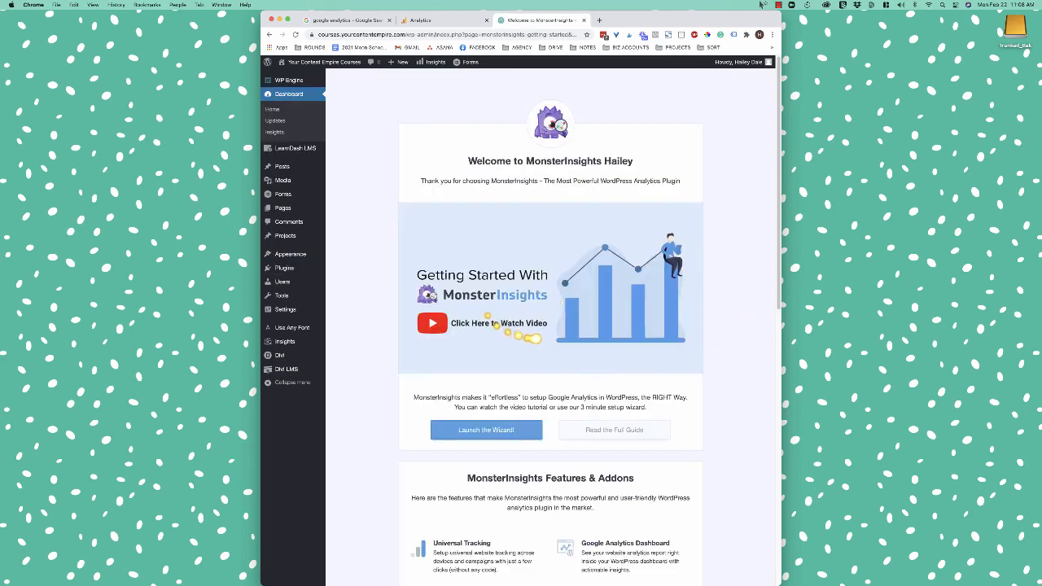
pyautogui.scroll(-3, 395, 353)
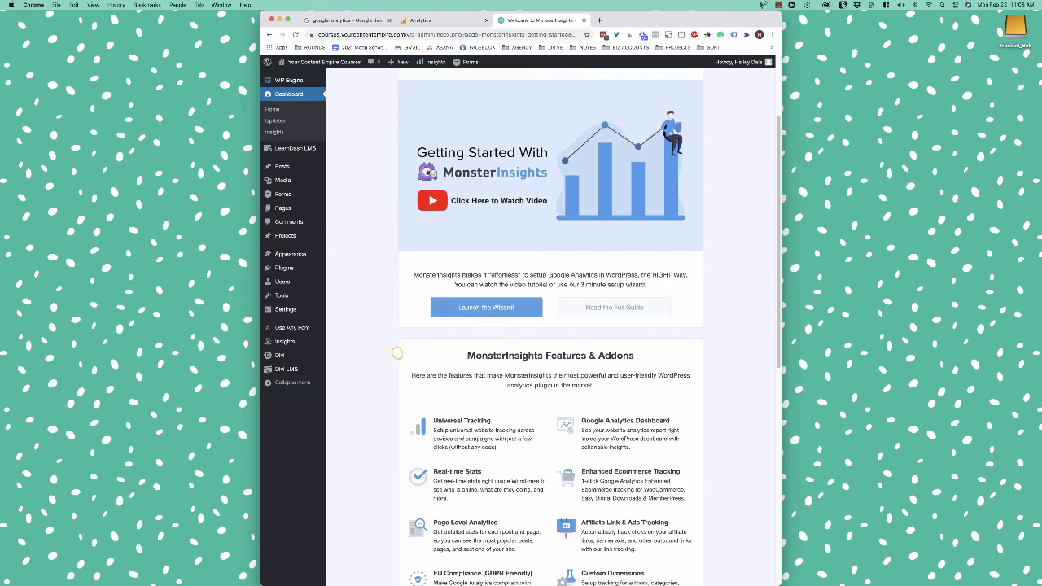
pyautogui.click(505, 314)
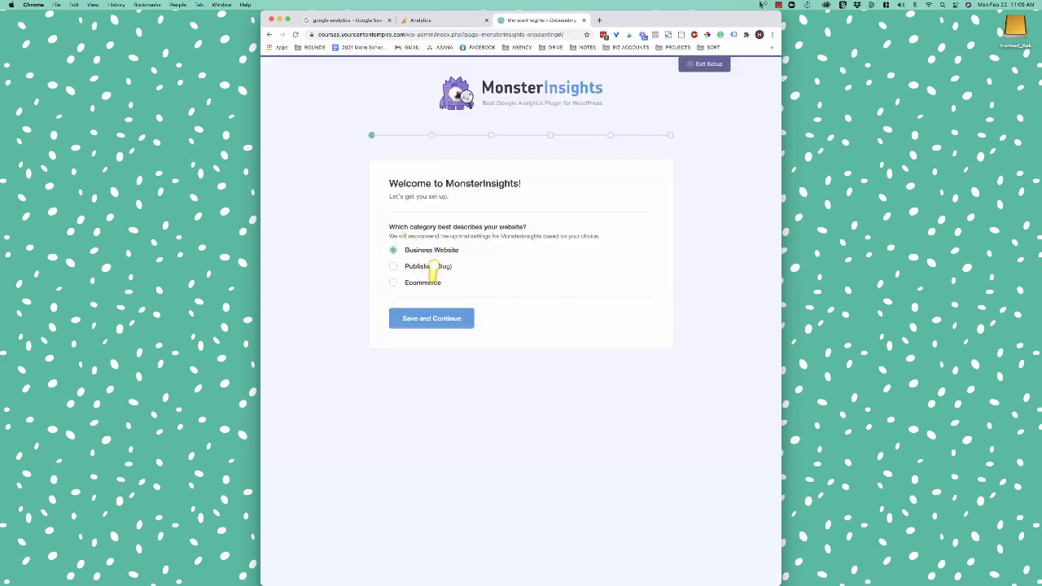
pyautogui.click(440, 326)
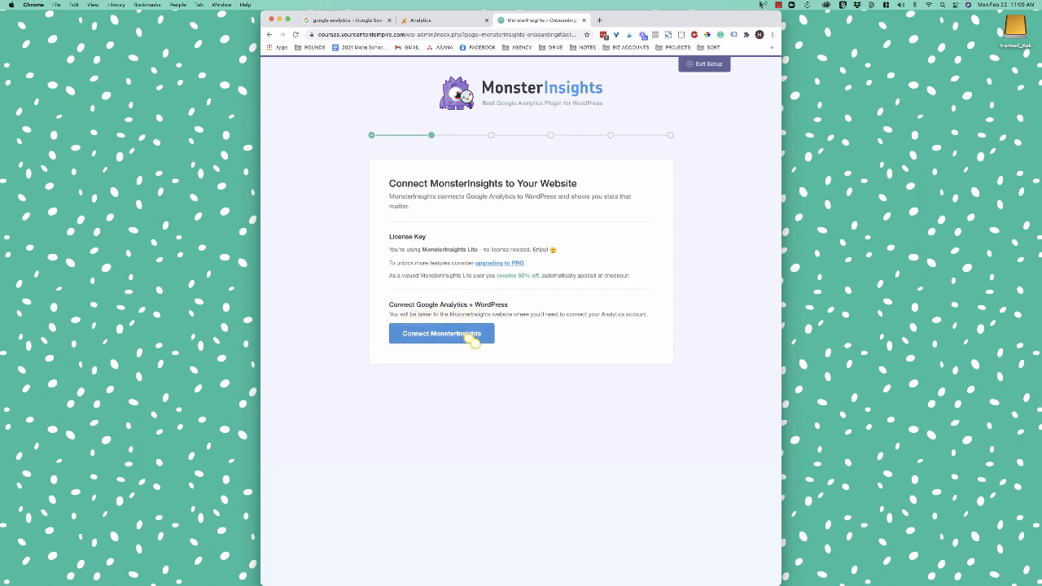
# - Start connecting MonsterInsights to Google Analytics, choosing the business Google account and allowing the requested access
pyautogui.click(472, 342)
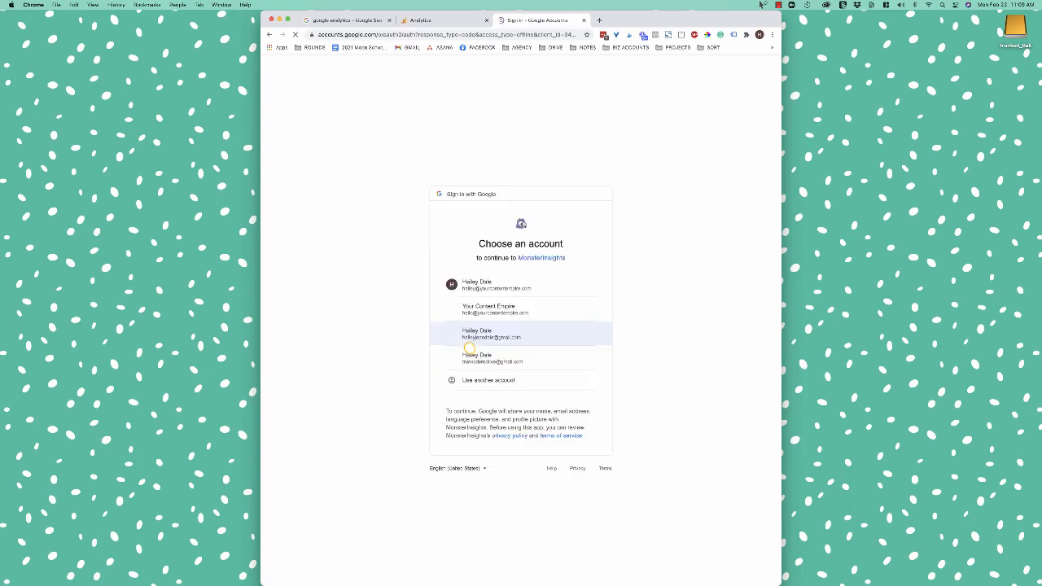
pyautogui.click(482, 292)
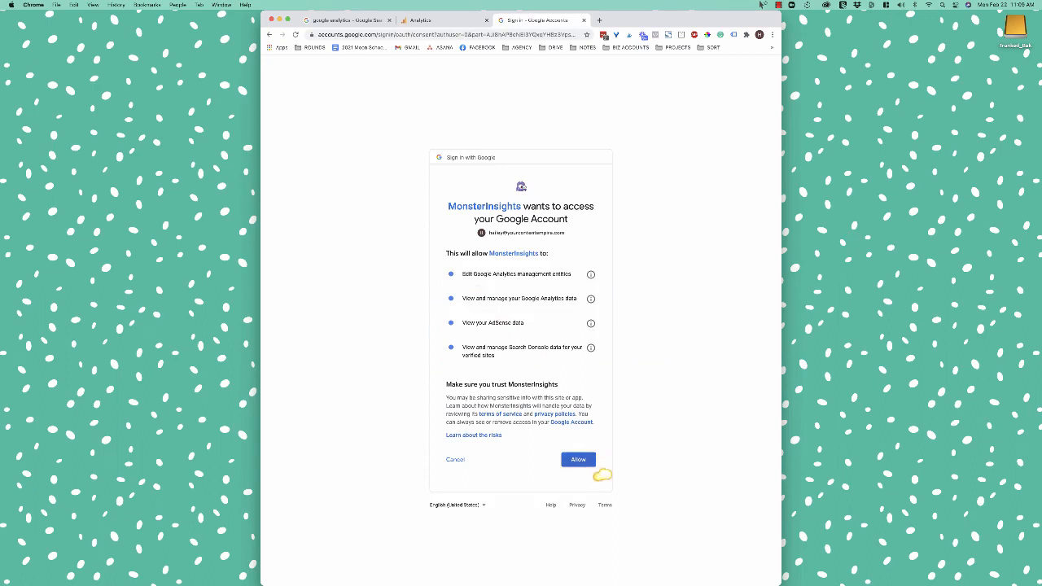
pyautogui.click(578, 461)
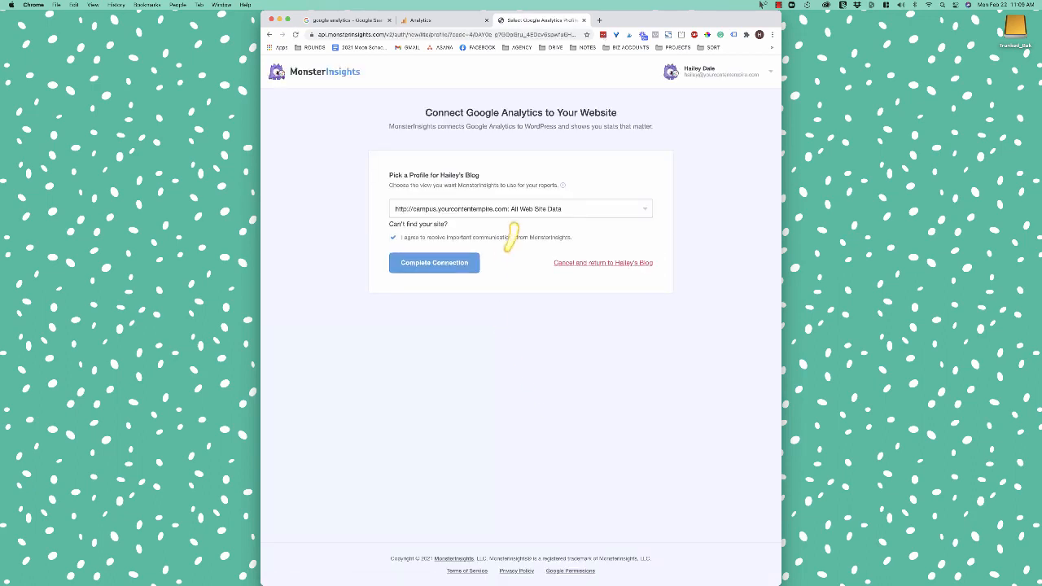
pyautogui.click(519, 217)
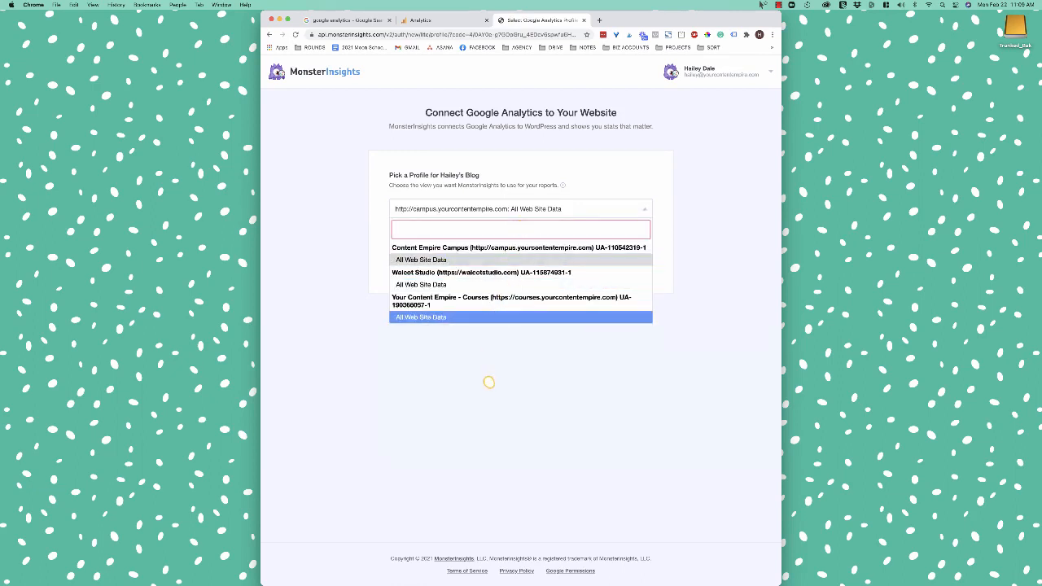
pyautogui.click(488, 382)
pyautogui.click(491, 218)
pyautogui.click(466, 319)
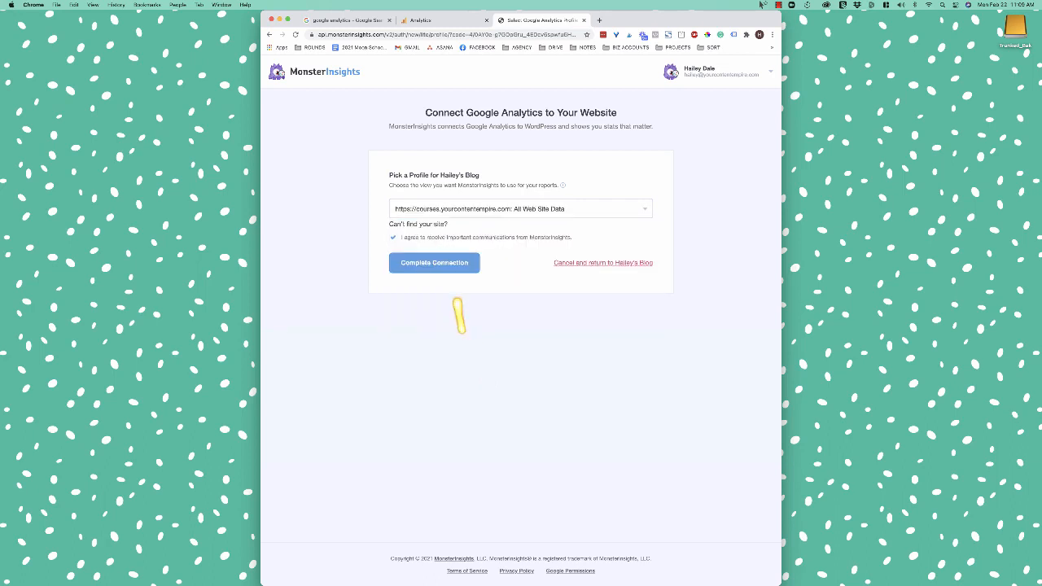
pyautogui.click(458, 265)
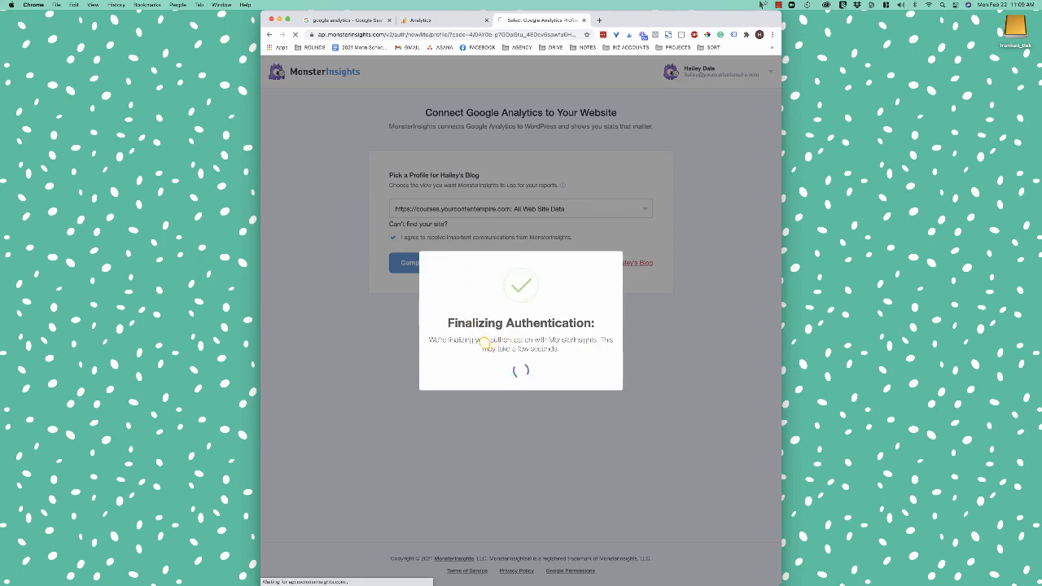
pyautogui.click(445, 22)
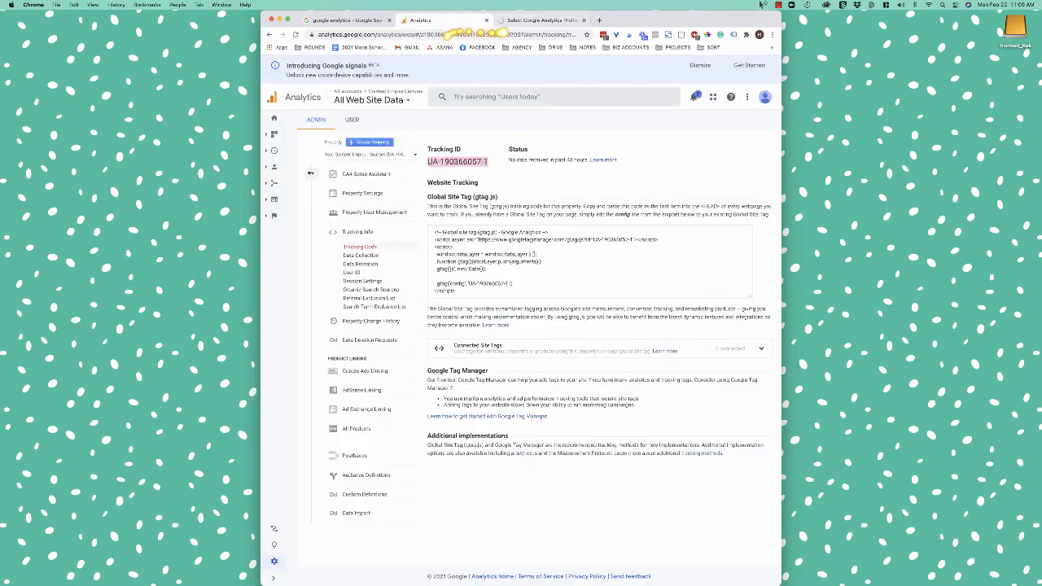
pyautogui.click(523, 22)
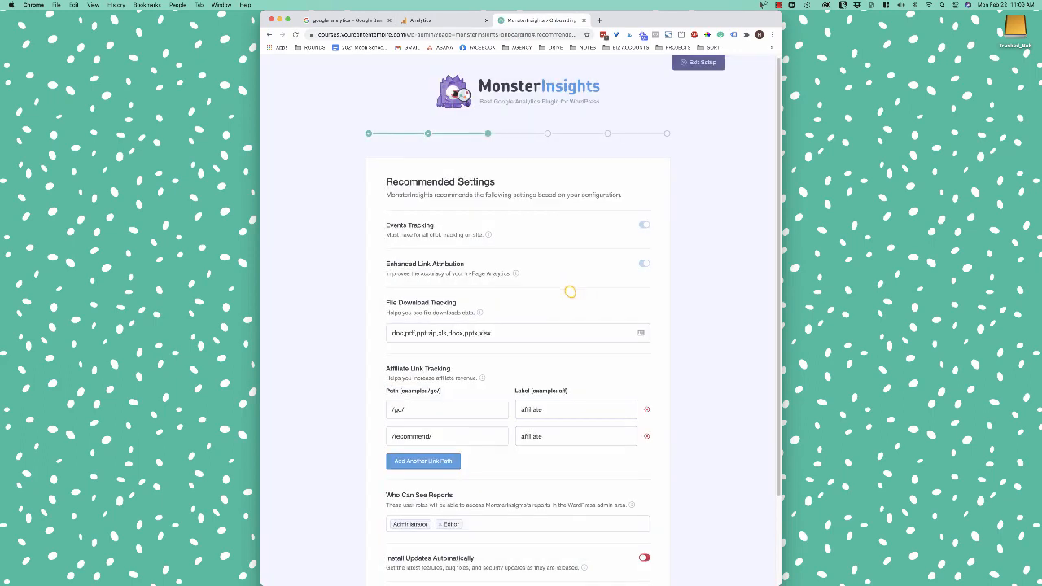
# - Save the recommended MonsterInsights settings as they are, continue past the addons without upgrading, and finish the setup wizard
pyautogui.scroll(-2, 570, 292)
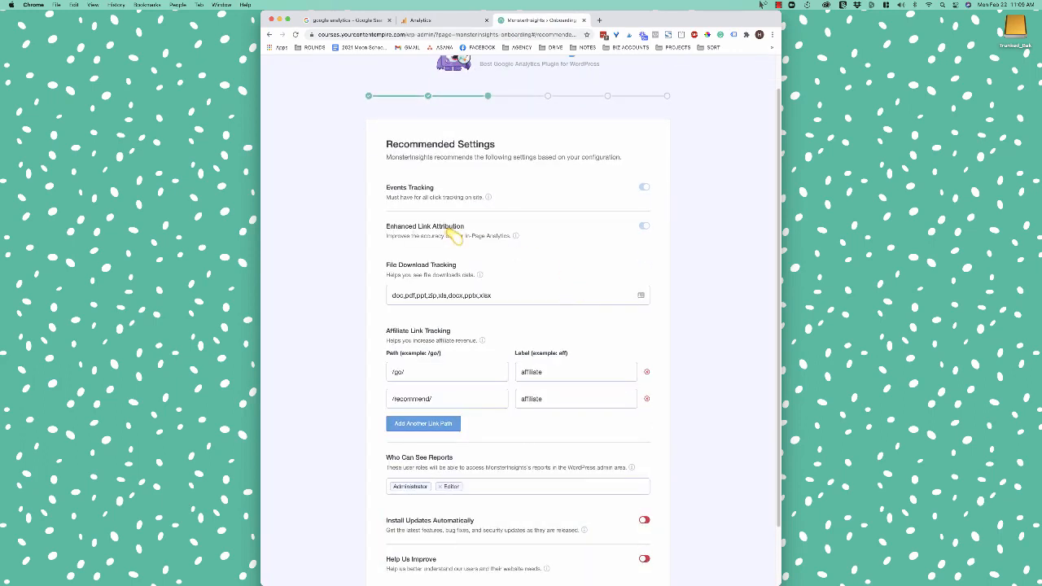
pyautogui.scroll(-3, 669, 284)
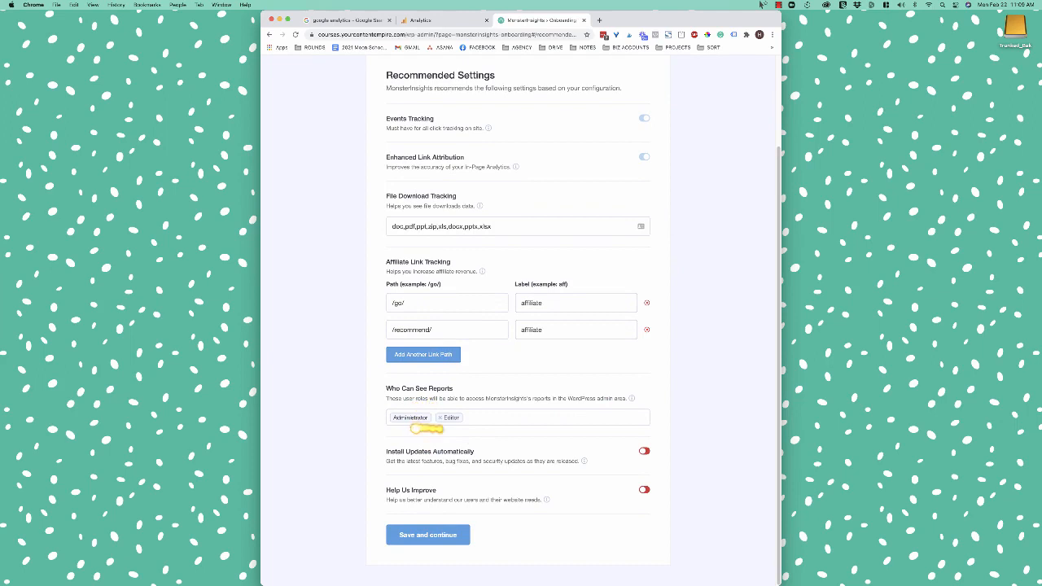
pyautogui.click(452, 540)
pyautogui.click(432, 398)
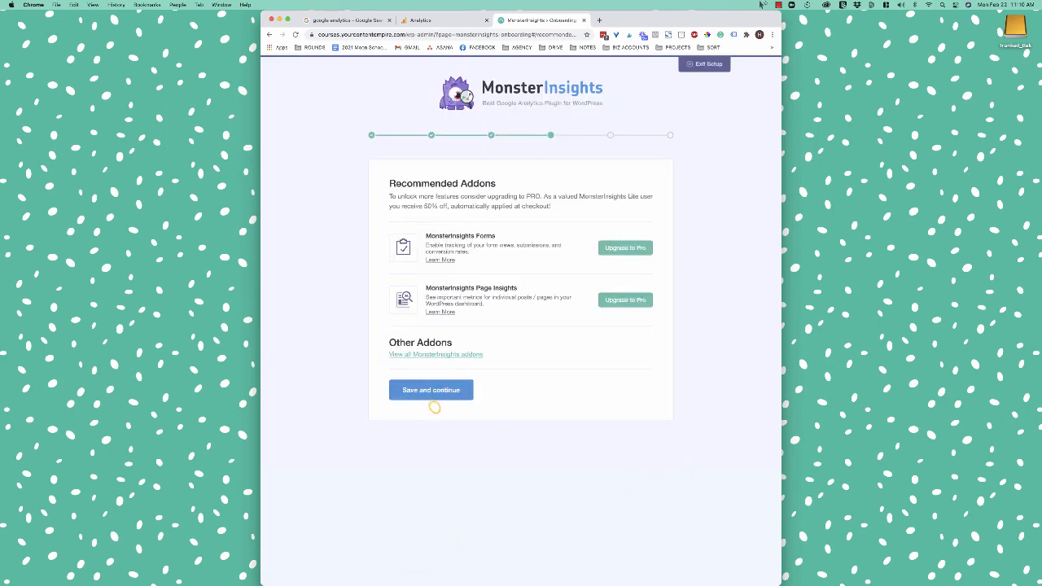
pyautogui.click(625, 307)
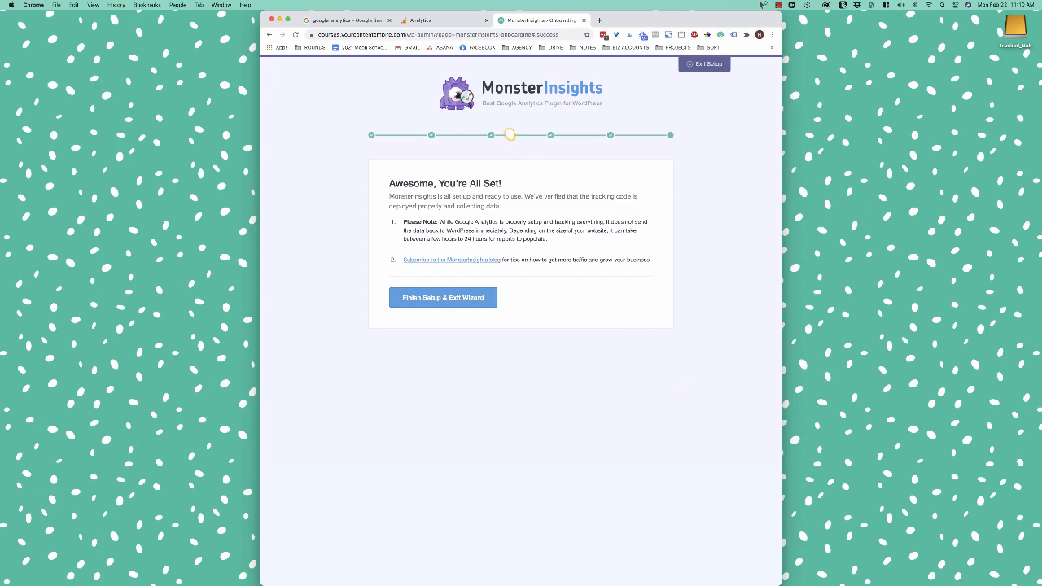
pyautogui.click(476, 303)
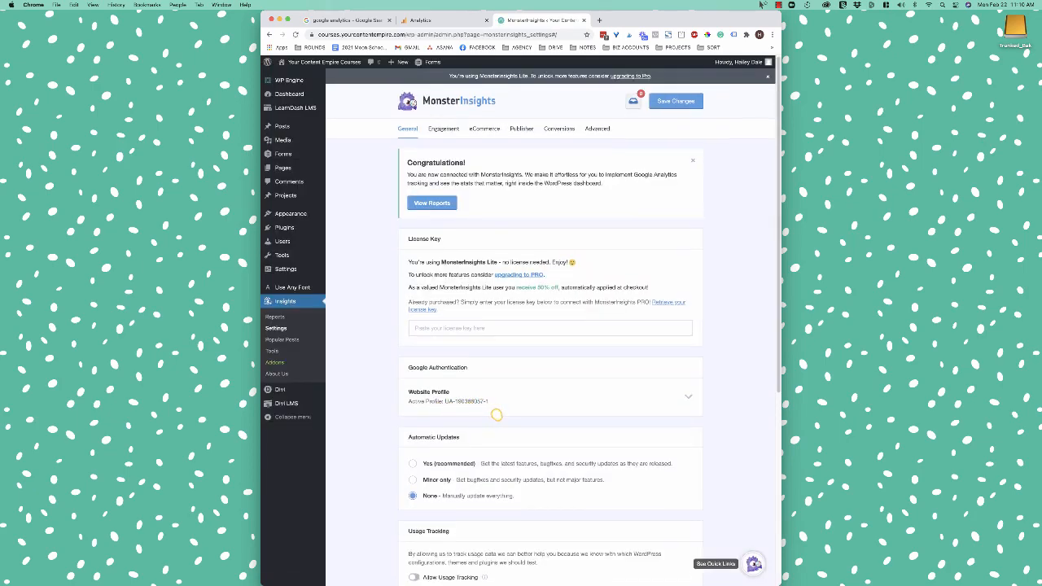
# - Compare the active profile in the MonsterInsights settings with the property's Tracking ID in Google Analytics
pyautogui.click(446, 20)
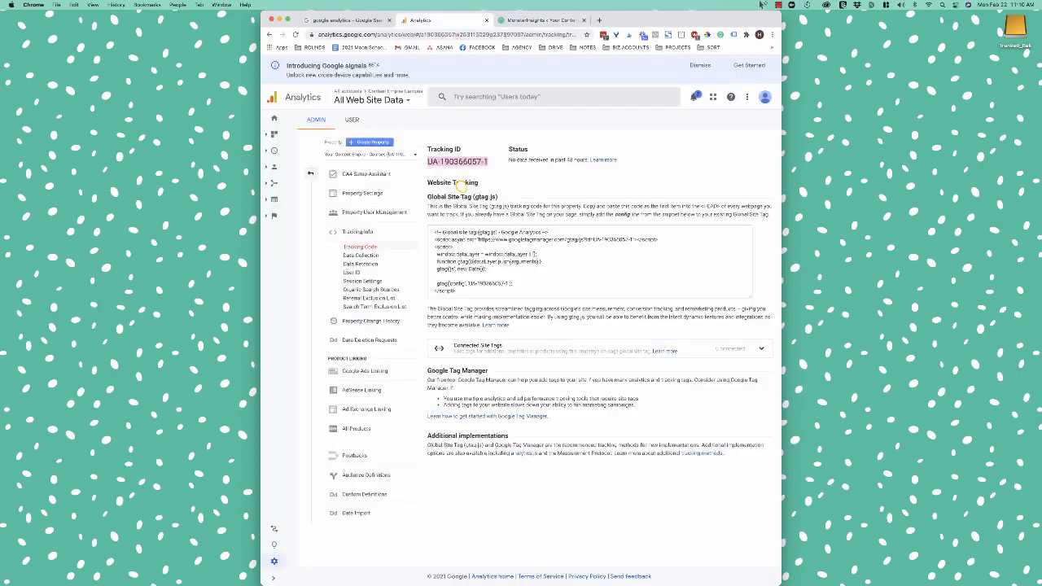
pyautogui.click(541, 21)
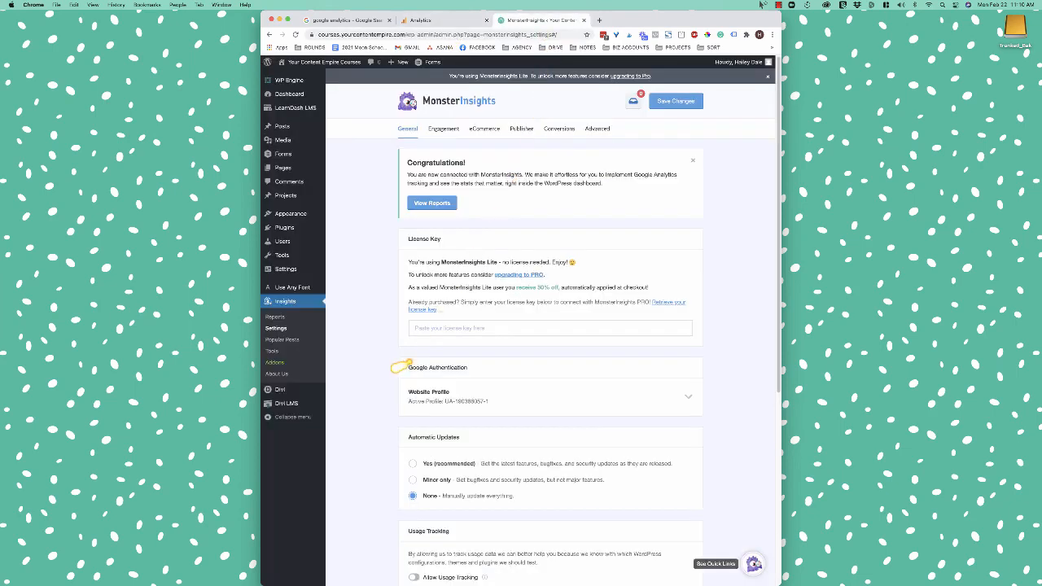
pyautogui.scroll(-5, 396, 366)
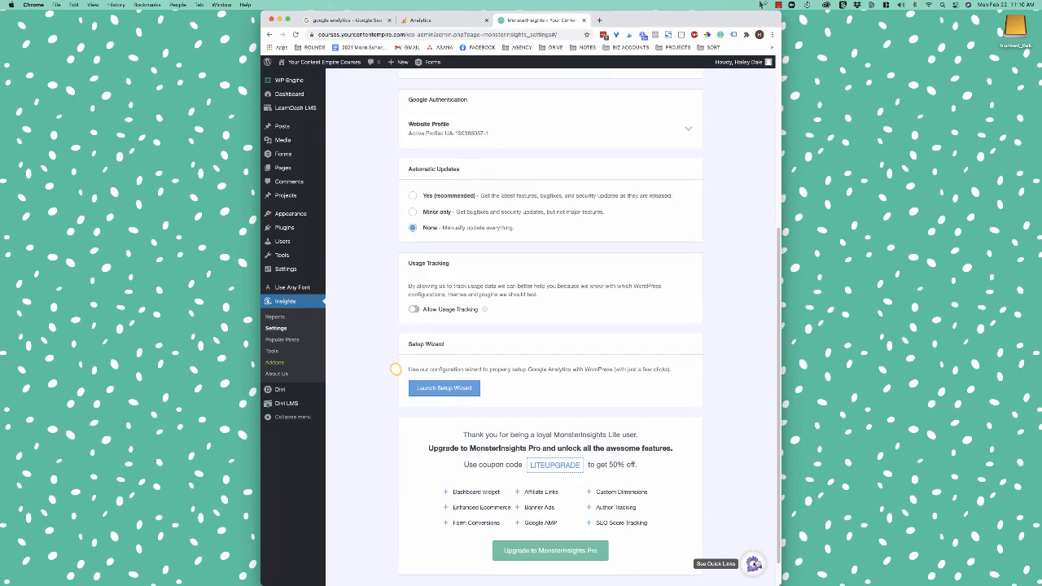
pyautogui.scroll(5, 395, 369)
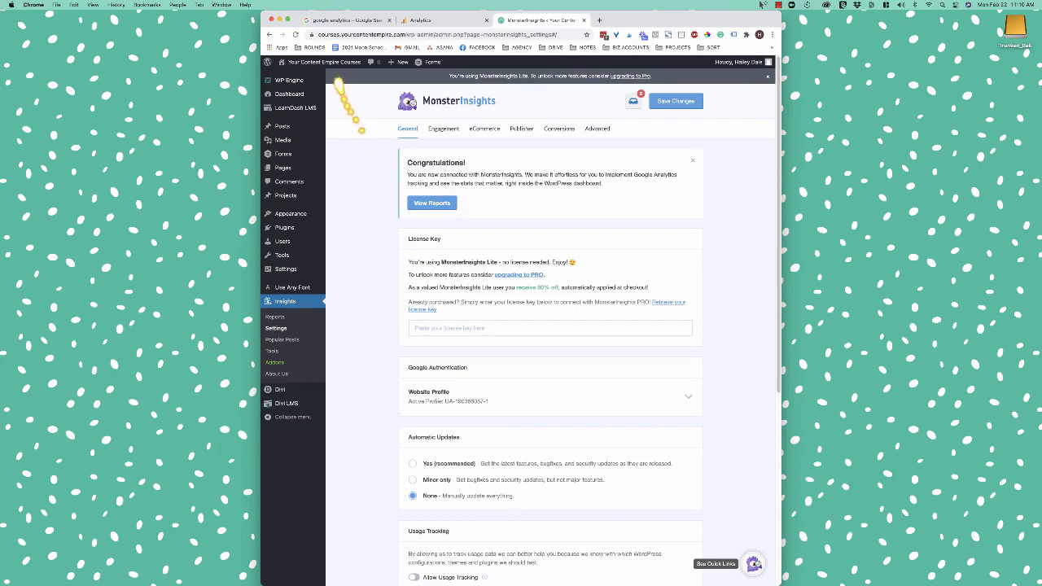
# - Open the live Your Content Empire Courses site in a new tab and enable Google Tag Assistant Legacy on it
pyautogui.rightClick(295, 87)
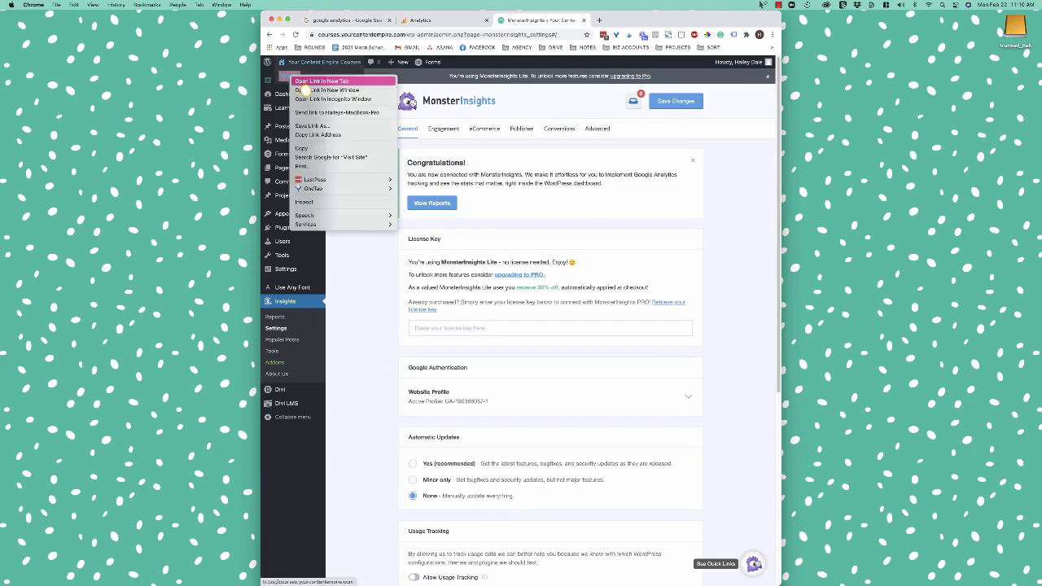
pyautogui.click(314, 81)
pyautogui.click(631, 21)
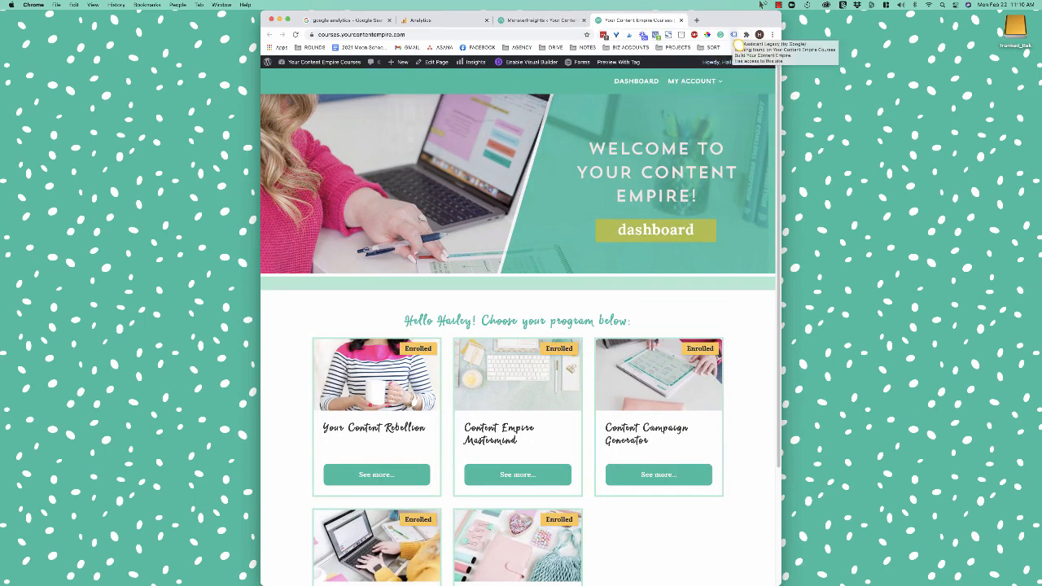
pyautogui.click(734, 35)
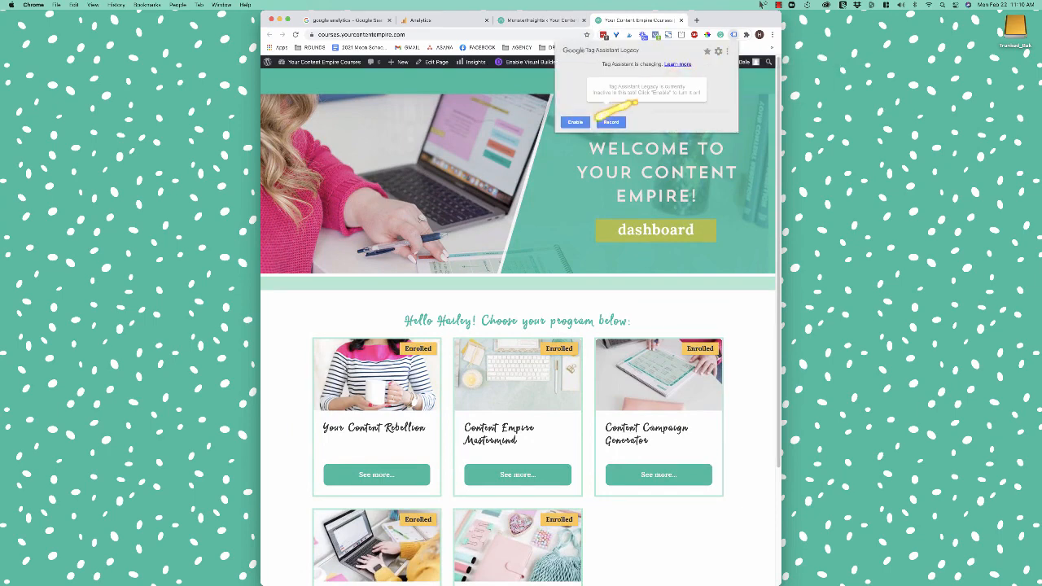
pyautogui.click(575, 121)
pyautogui.click(735, 38)
pyautogui.click(735, 37)
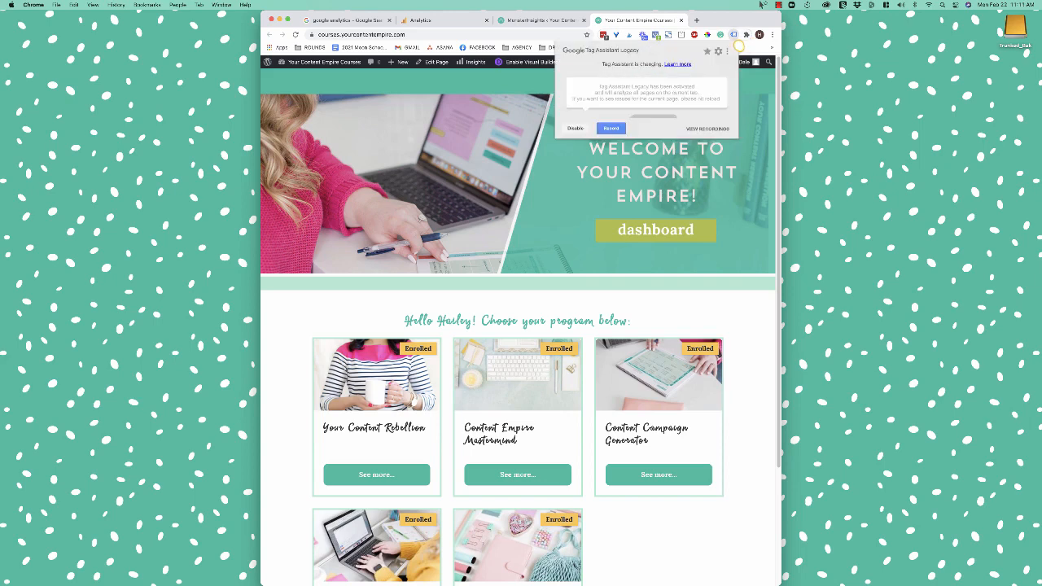
pyautogui.click(736, 38)
pyautogui.click(735, 38)
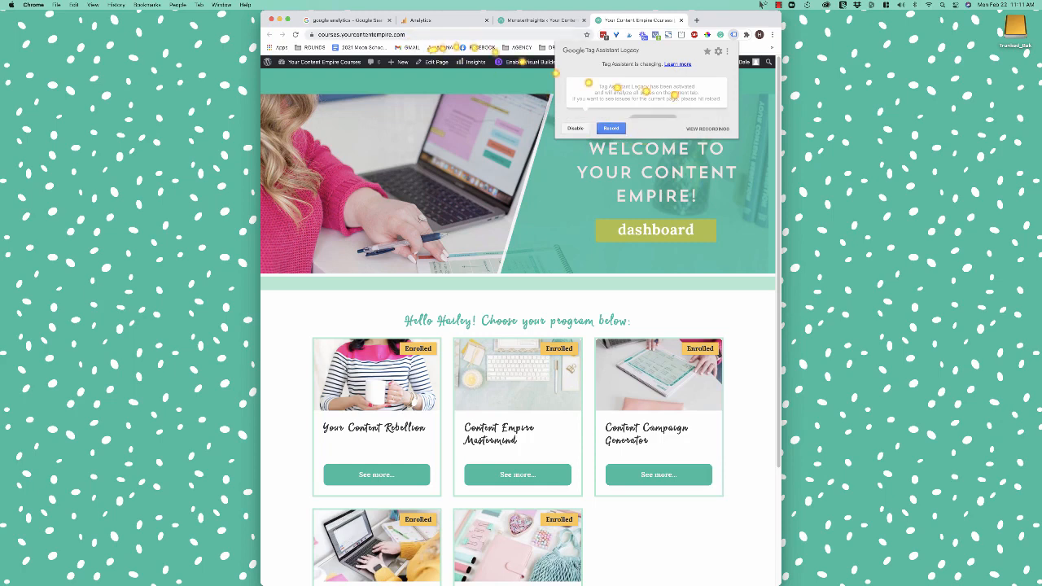
pyautogui.click(593, 203)
# - Log out of WordPress, load the courses.yourcontentempire.com home page as a visitor, and check its tags with Tag Assistant
pyautogui.moveTo(735, 62)
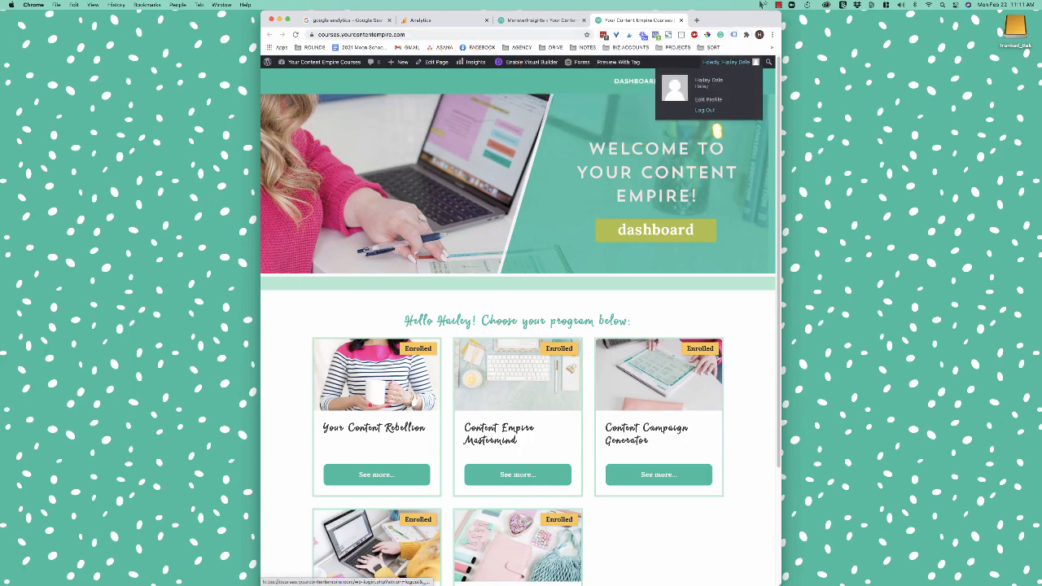
pyautogui.click(709, 111)
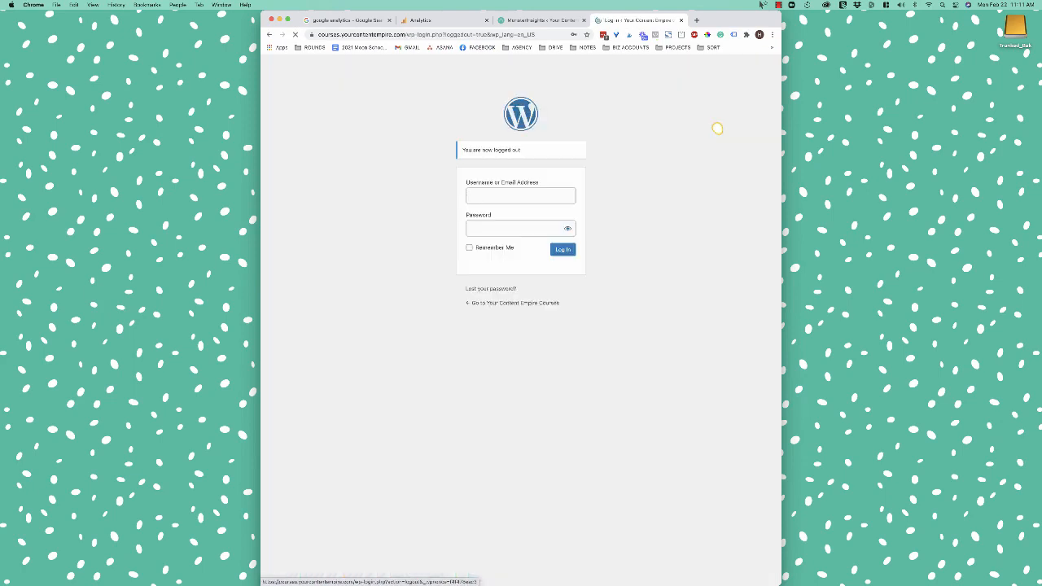
pyautogui.moveTo(405, 35); pyautogui.dragTo(562, 38)
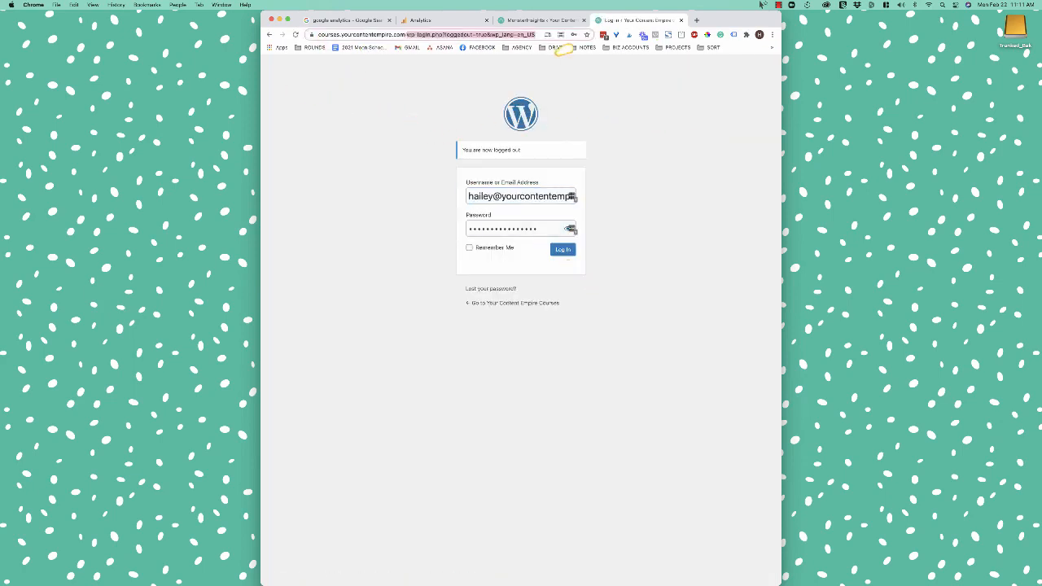
pyautogui.press('BackSpace')
pyautogui.press('Return')
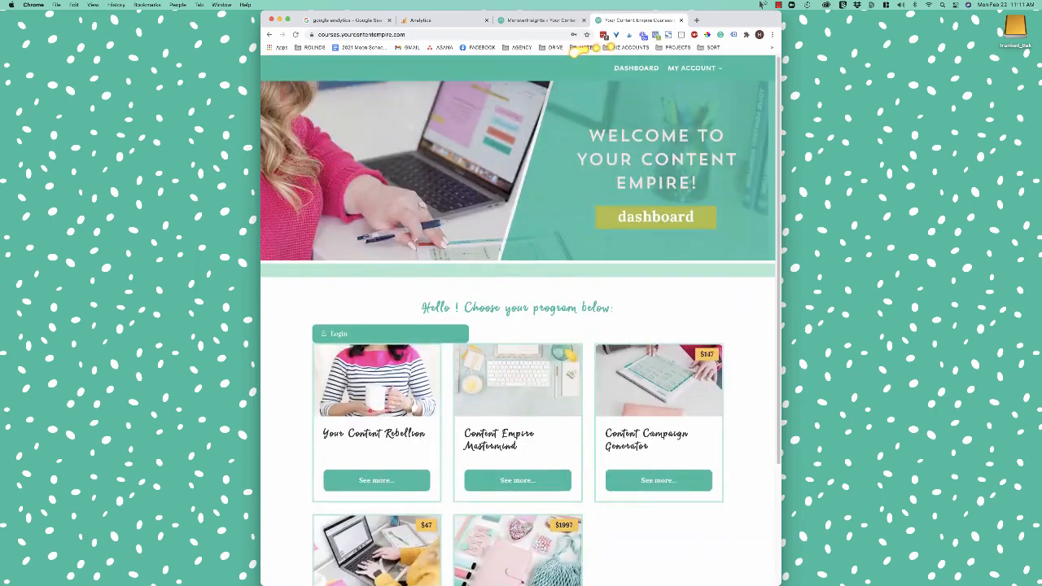
pyautogui.click(733, 35)
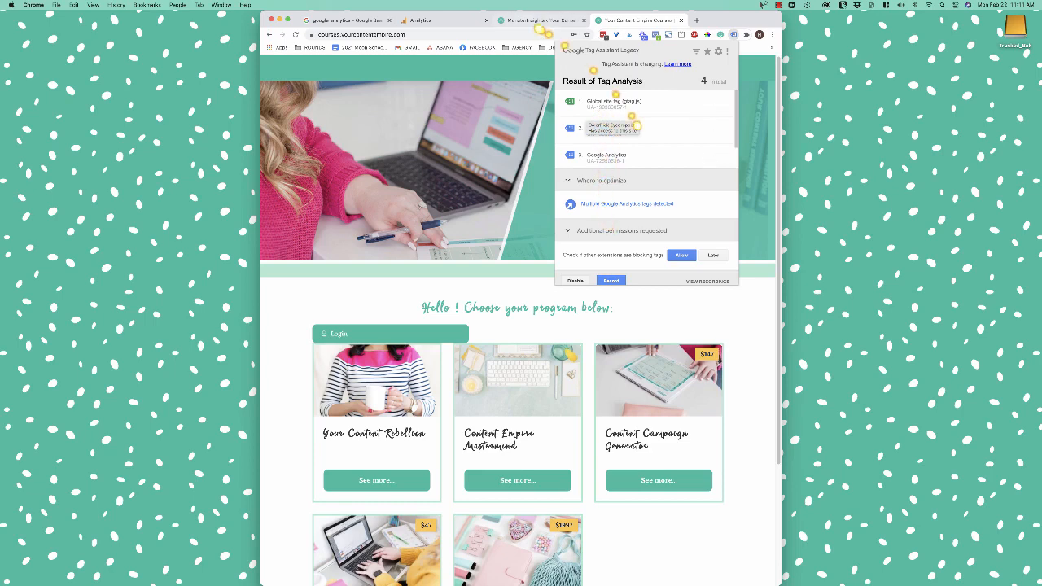
# - Switch back to Google Analytics and check the Home page for active users right now
pyautogui.click(538, 28)
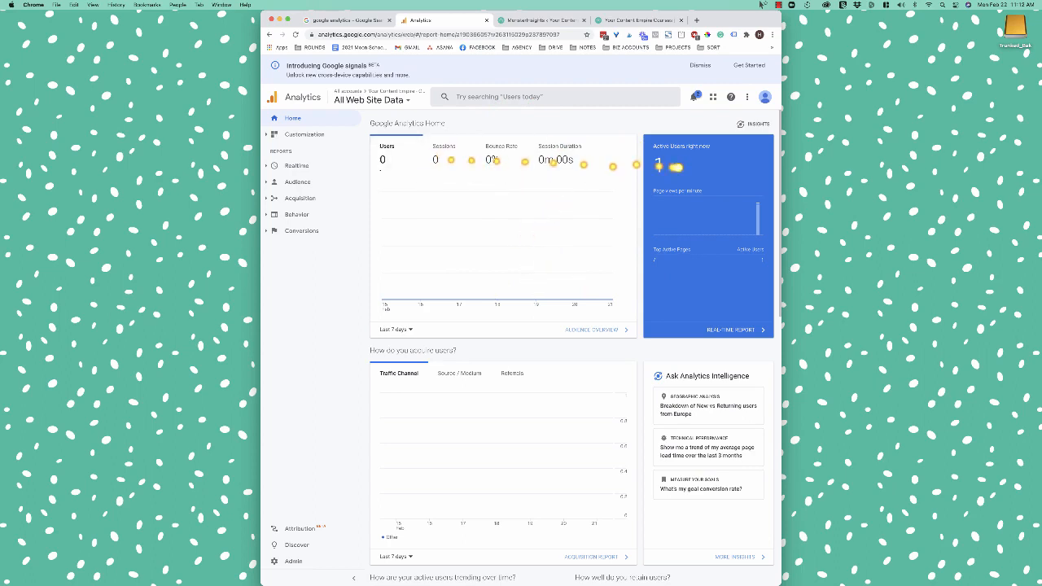
pyautogui.scroll(-1, 643, 346)
pyautogui.scroll(1, 641, 350)
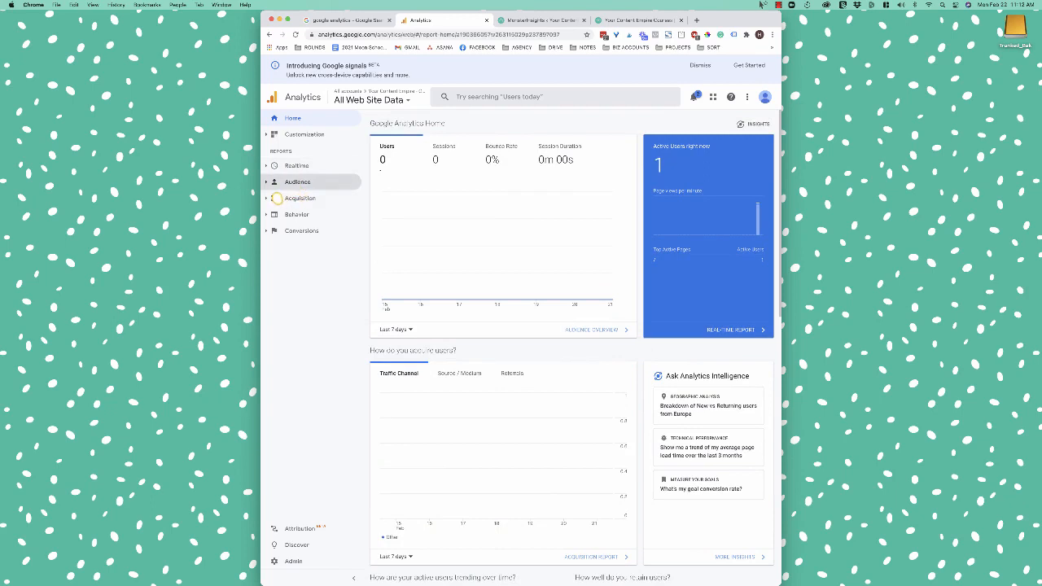
# - Review the Audience Overview report for the date range Feb 1, 2021 to Feb 22, 2021
pyautogui.click(300, 183)
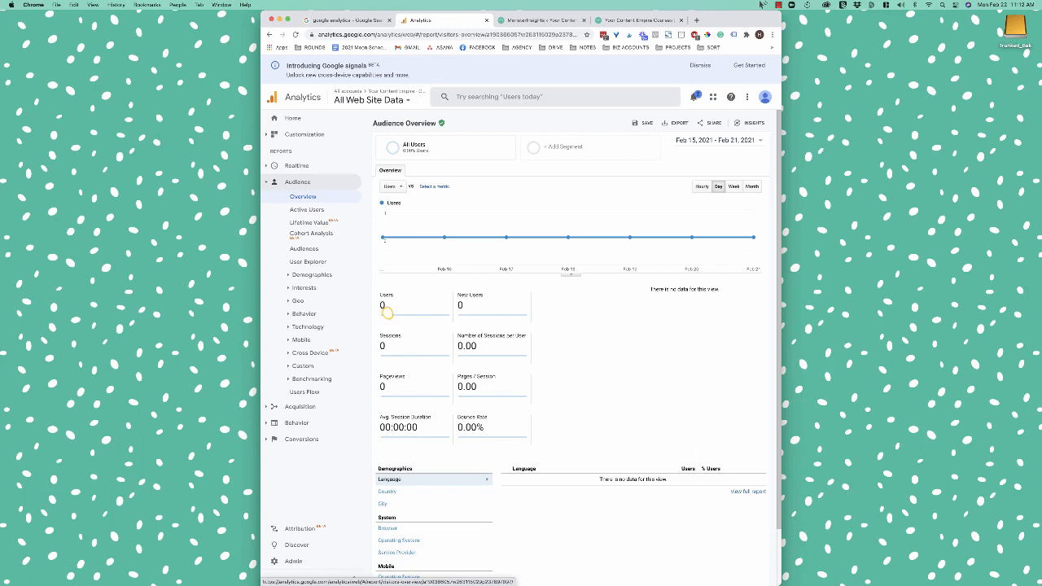
pyautogui.click(717, 142)
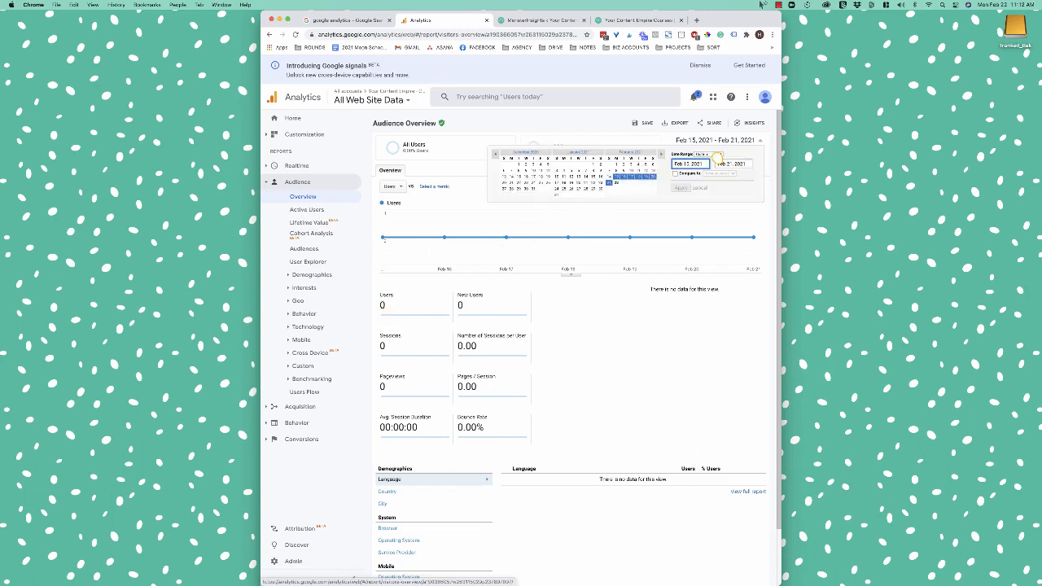
pyautogui.click(616, 164)
pyautogui.click(616, 183)
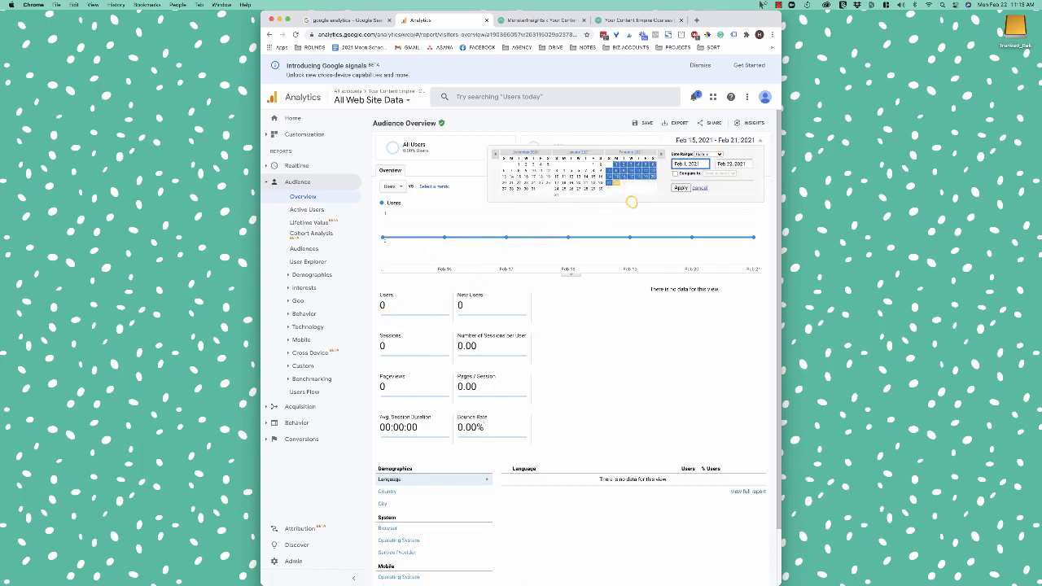
pyautogui.click(680, 188)
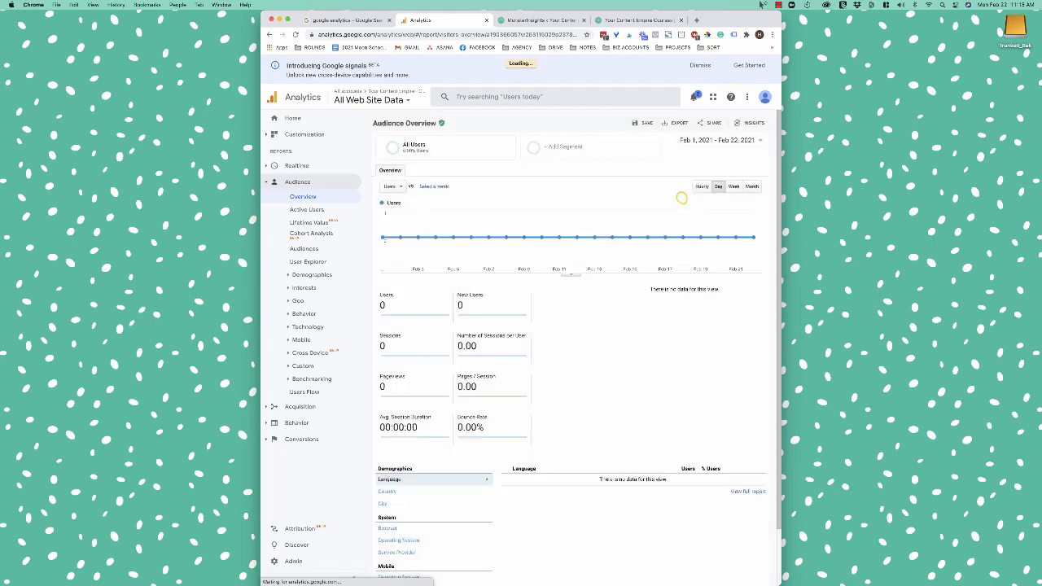
pyautogui.scroll(-1, 628, 393)
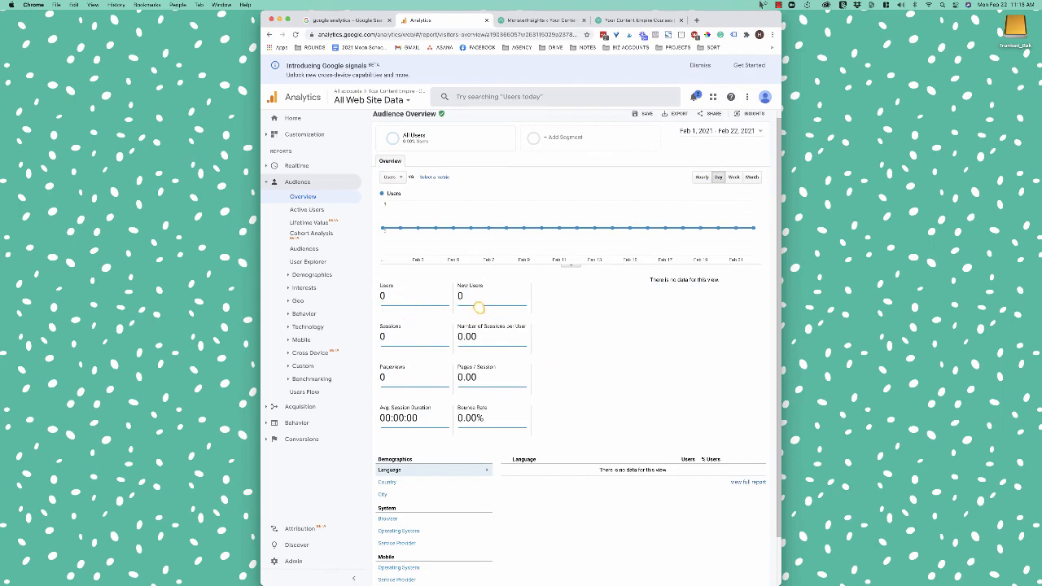
pyautogui.moveTo(471, 302)
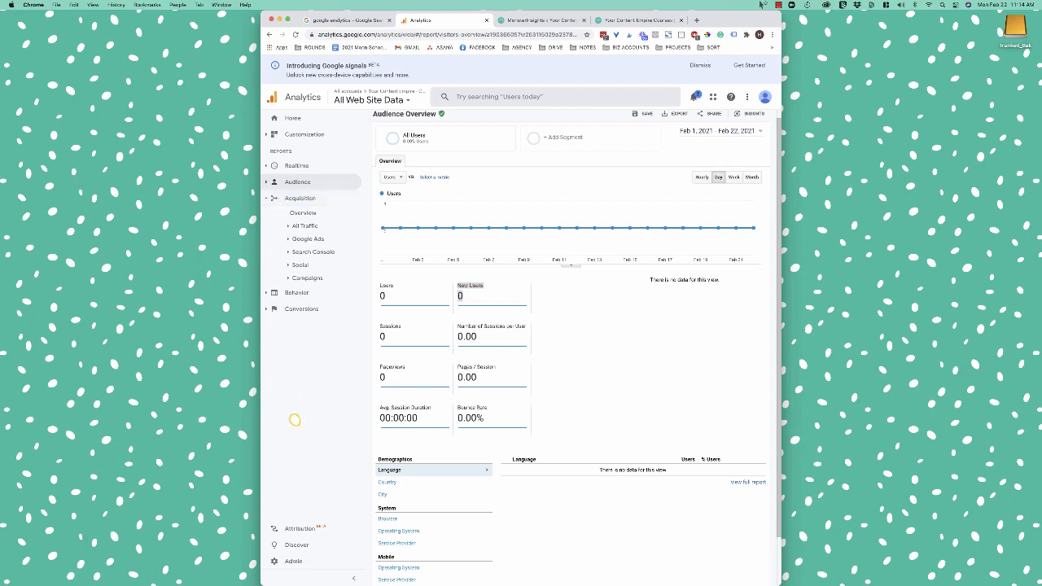
# - Show the Acquisition Overview report for last month, Jan 1, 2021 to Jan 31, 2021
pyautogui.click(314, 215)
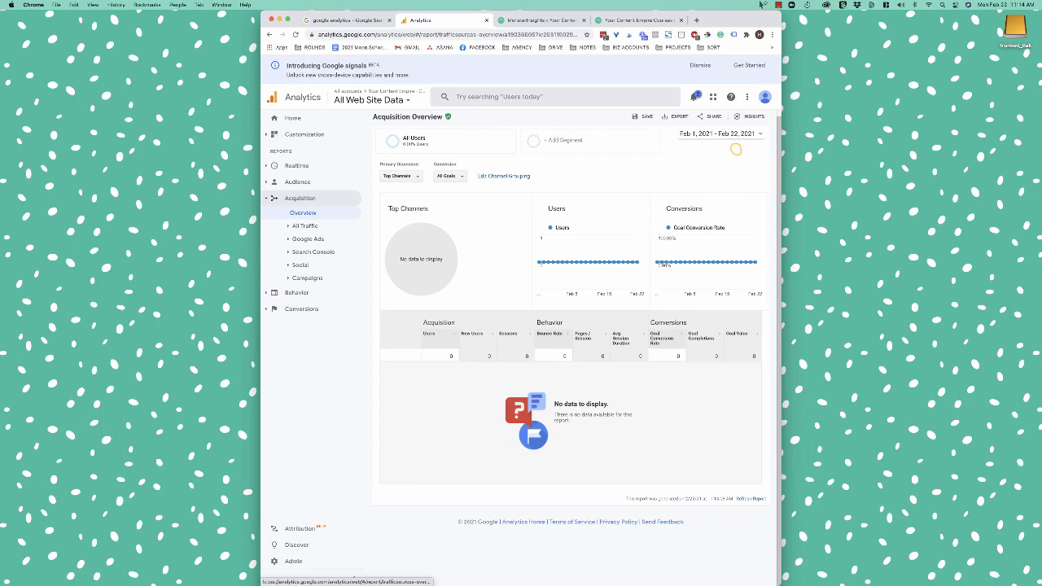
pyautogui.click(729, 133)
pyautogui.click(718, 148)
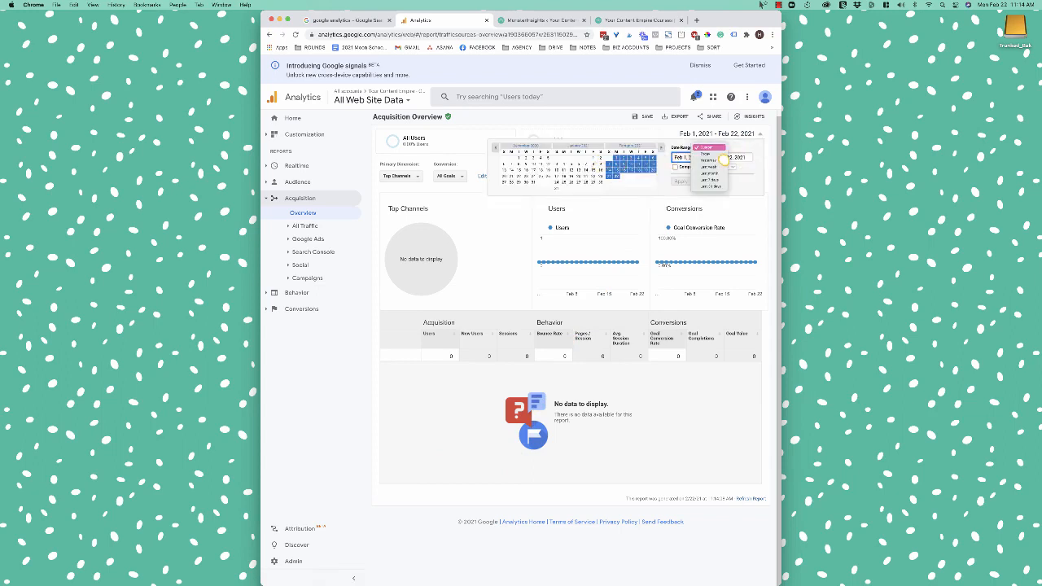
pyautogui.click(720, 173)
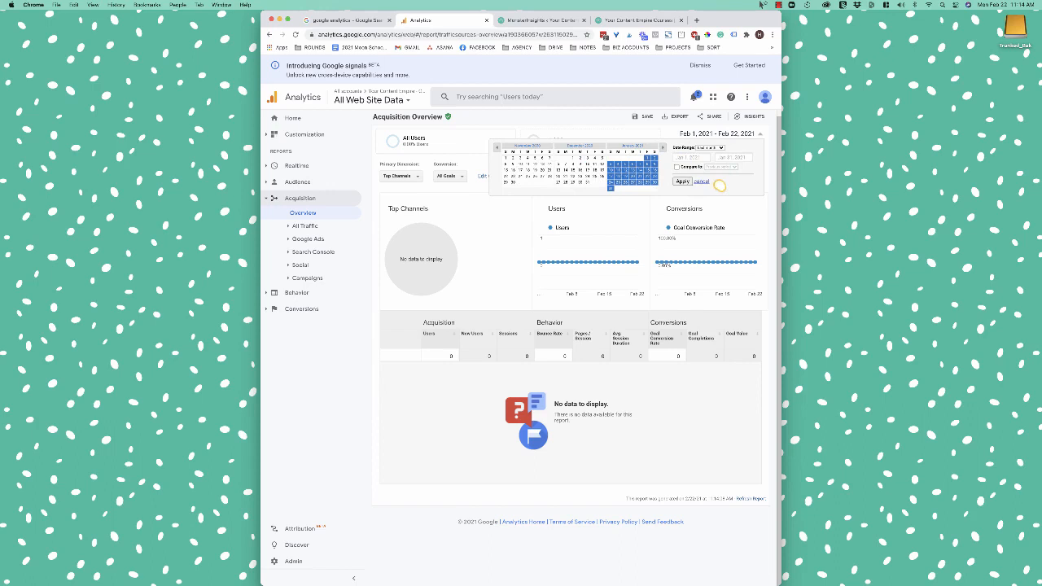
pyautogui.click(683, 181)
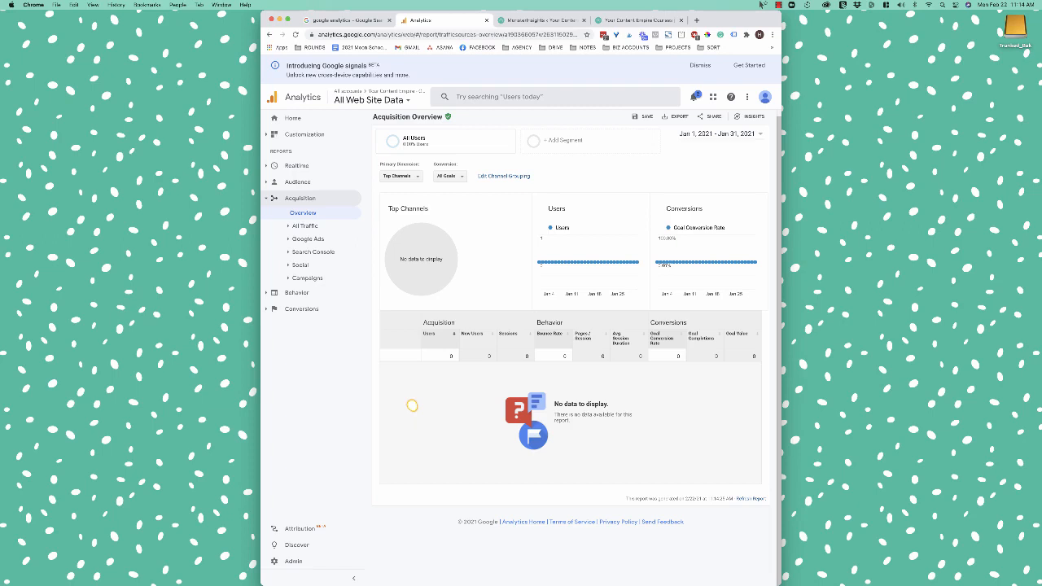
# - Bring up the All Pages report from the Site Content group of the Behavior reports
pyautogui.click(308, 293)
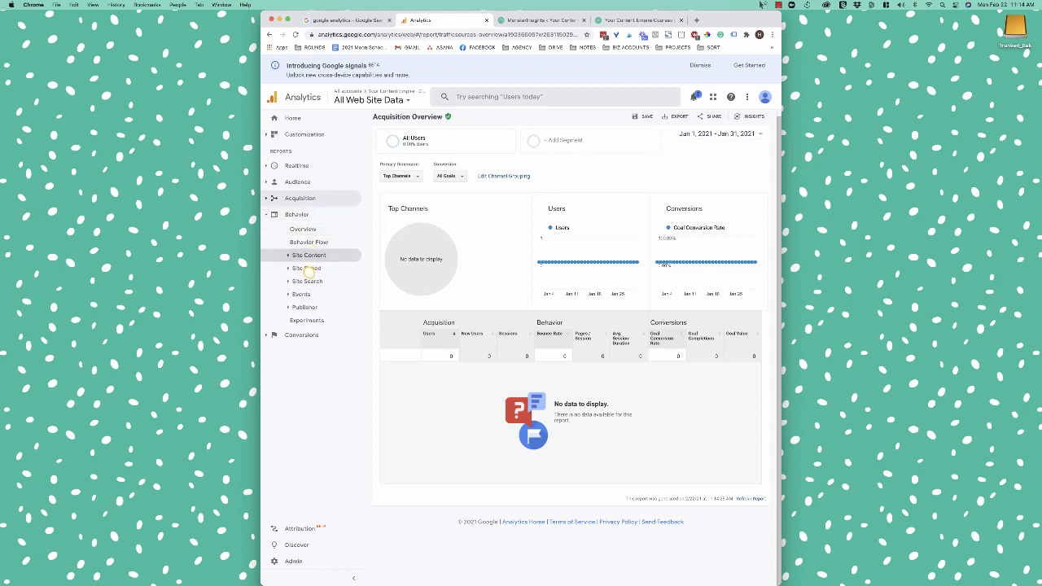
pyautogui.click(309, 256)
pyautogui.click(310, 269)
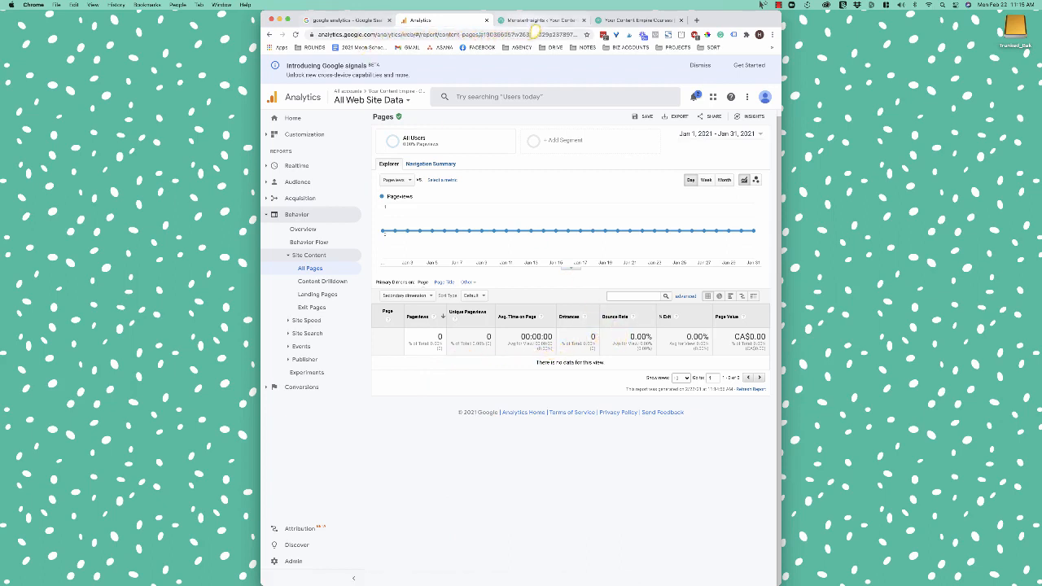
# - Switch to the Your Content Empire Courses site, log in with the saved credentials, and go to the enrolled programs
pyautogui.click(627, 20)
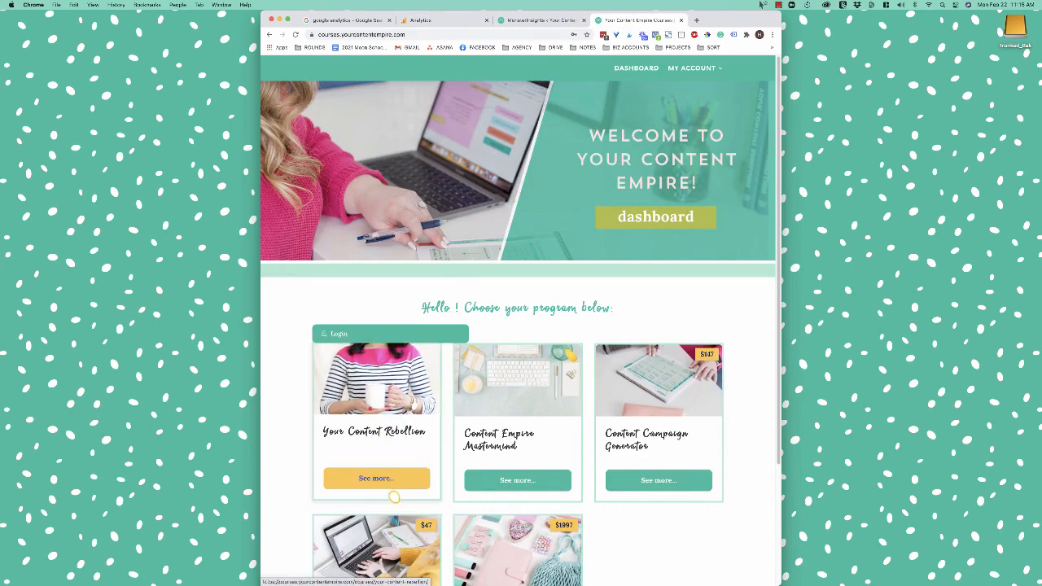
pyautogui.click(440, 334)
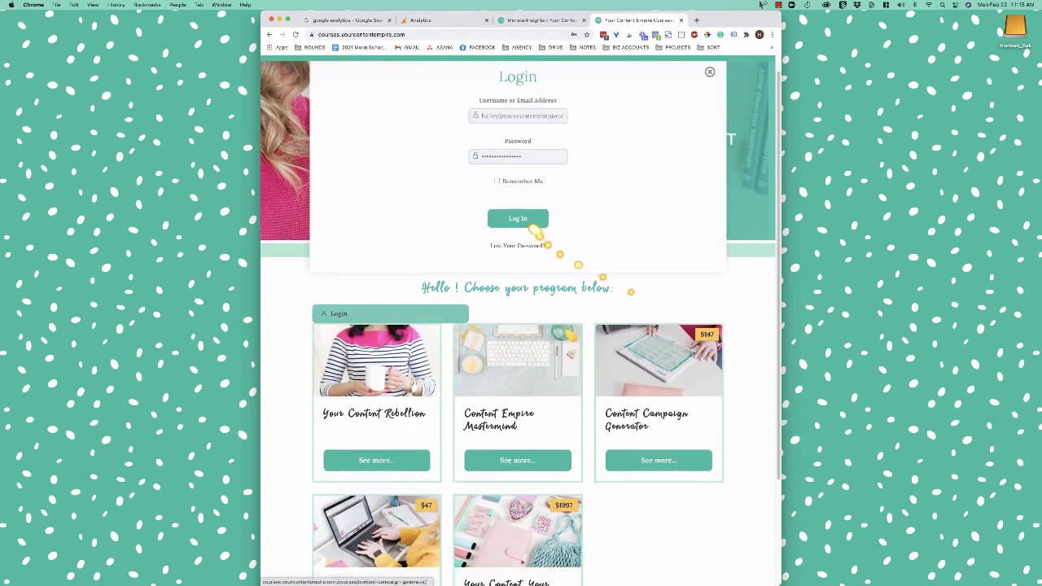
pyautogui.click(535, 228)
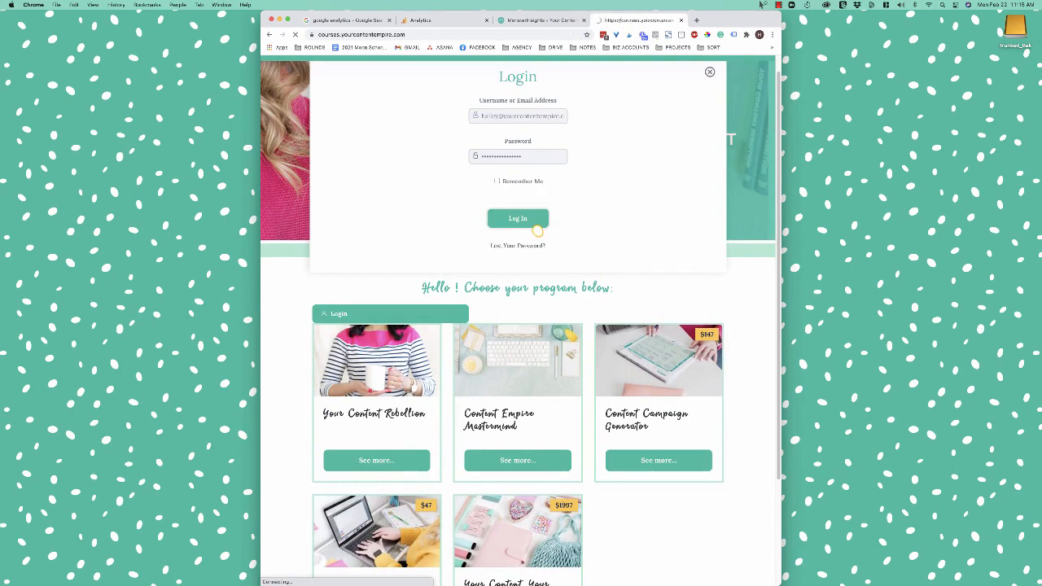
pyautogui.scroll(-3, 635, 484)
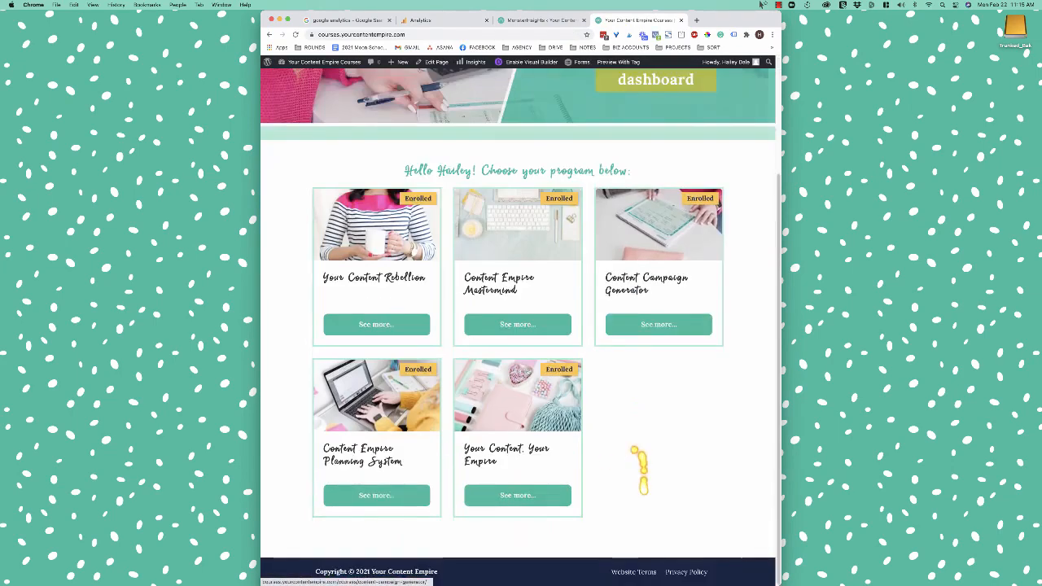
# - Open the Your Content, Your Empire course and copy the courses/your-content-your-empire path from its web address
pyautogui.click(537, 505)
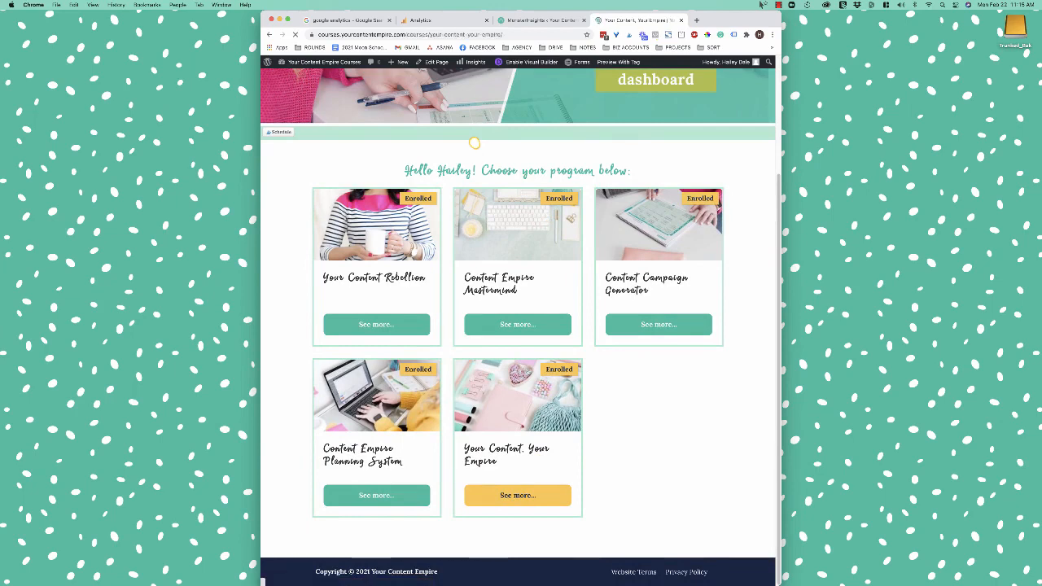
pyautogui.moveTo(485, 46); pyautogui.dragTo(515, 46)
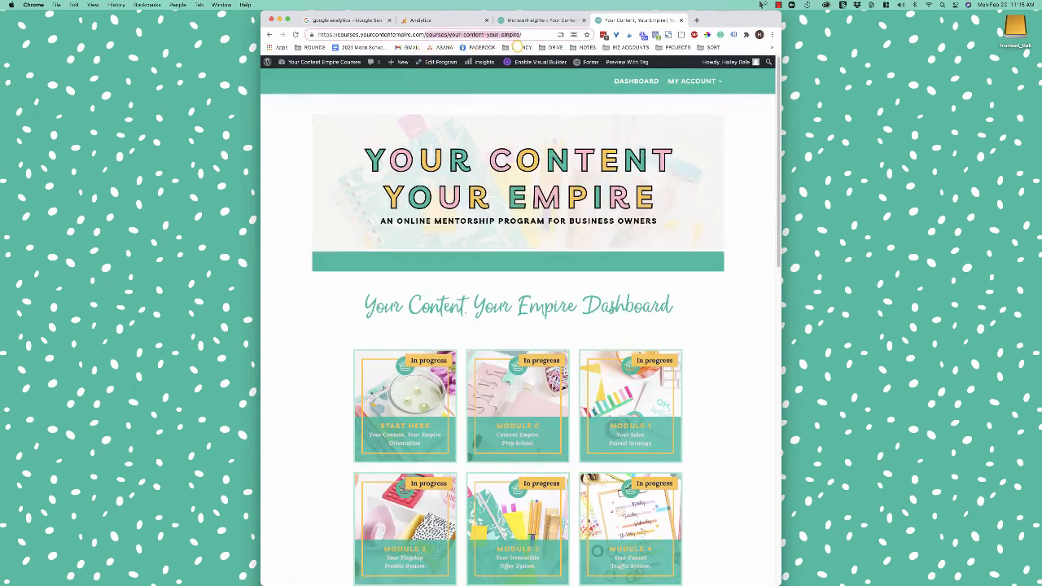
pyautogui.press('super+c')
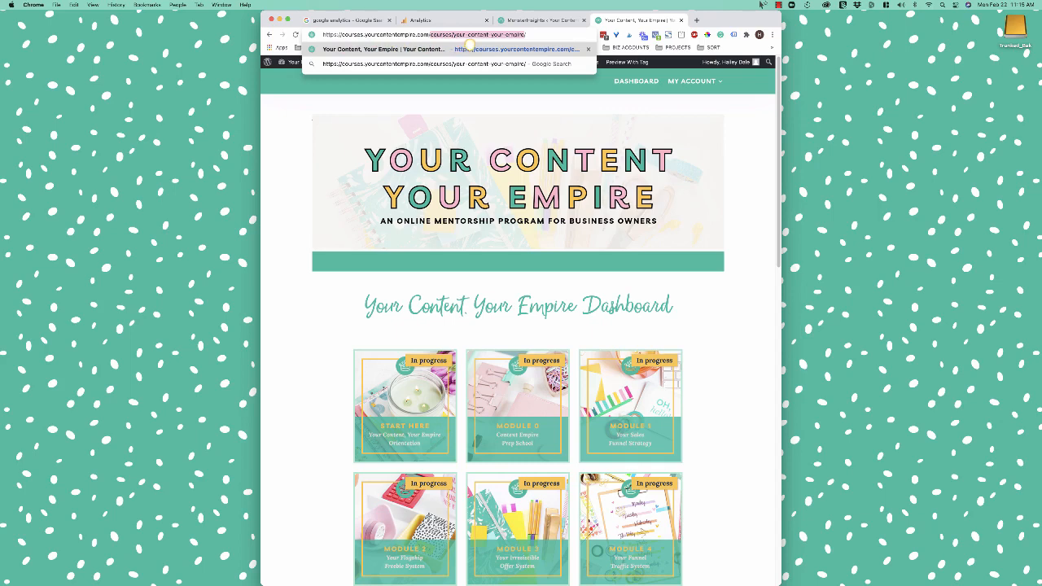
# - Back in Google Analytics, search the All Pages report for the copied courses/your-content-your-empire path
pyautogui.click(440, 20)
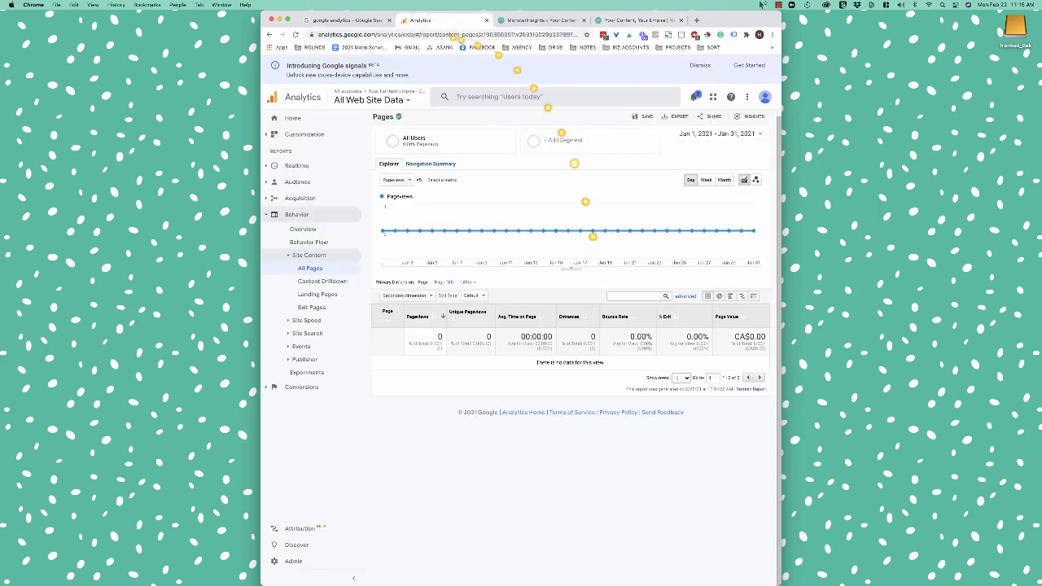
pyautogui.click(639, 296)
pyautogui.press('super+v')
pyautogui.click(665, 297)
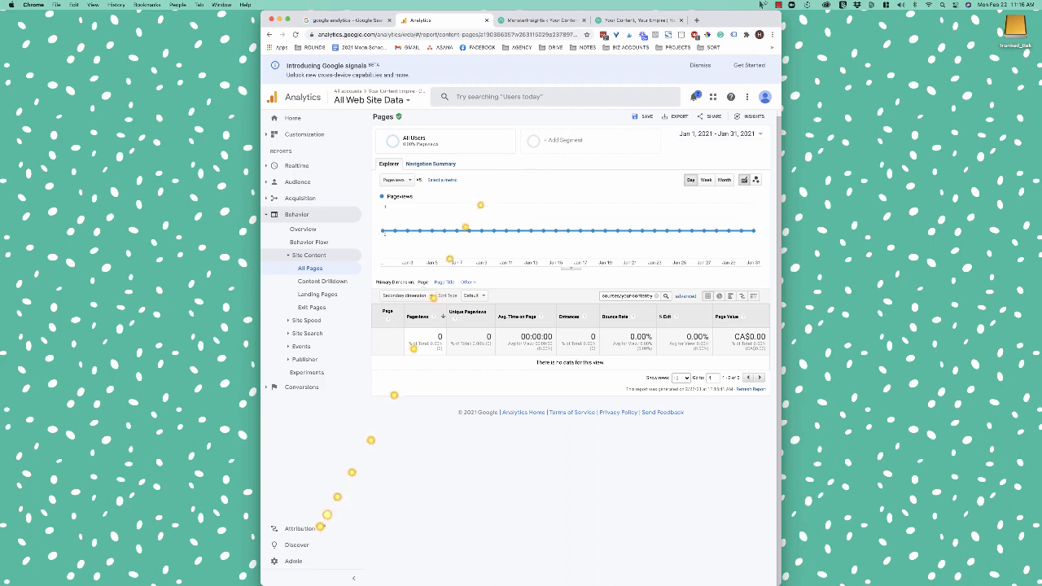
# - In the view's Goals settings, start a goal from the Make a payment template and name it YCYE Purchase with type Destination
pyautogui.click(305, 566)
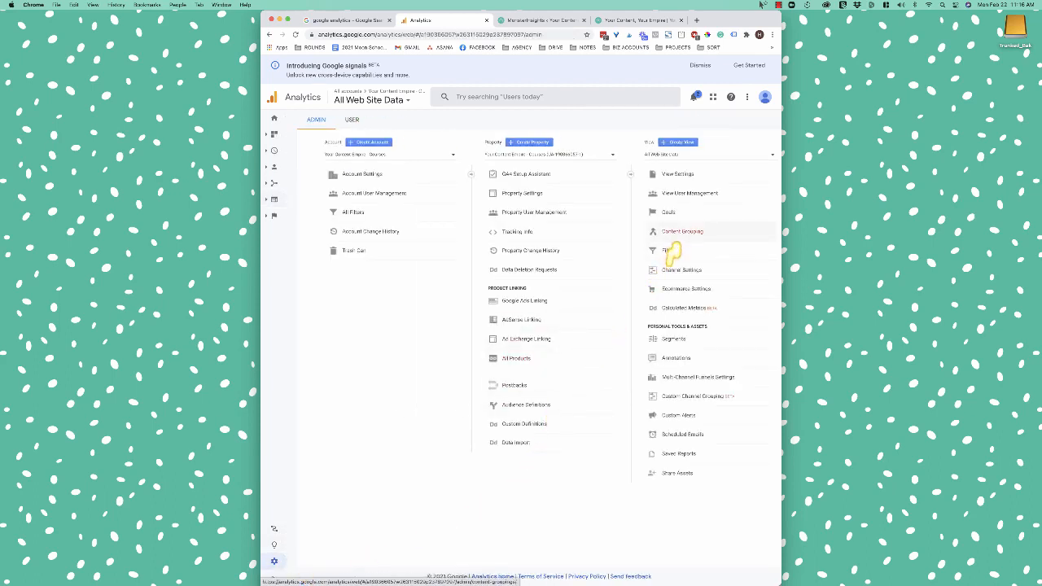
pyautogui.click(679, 220)
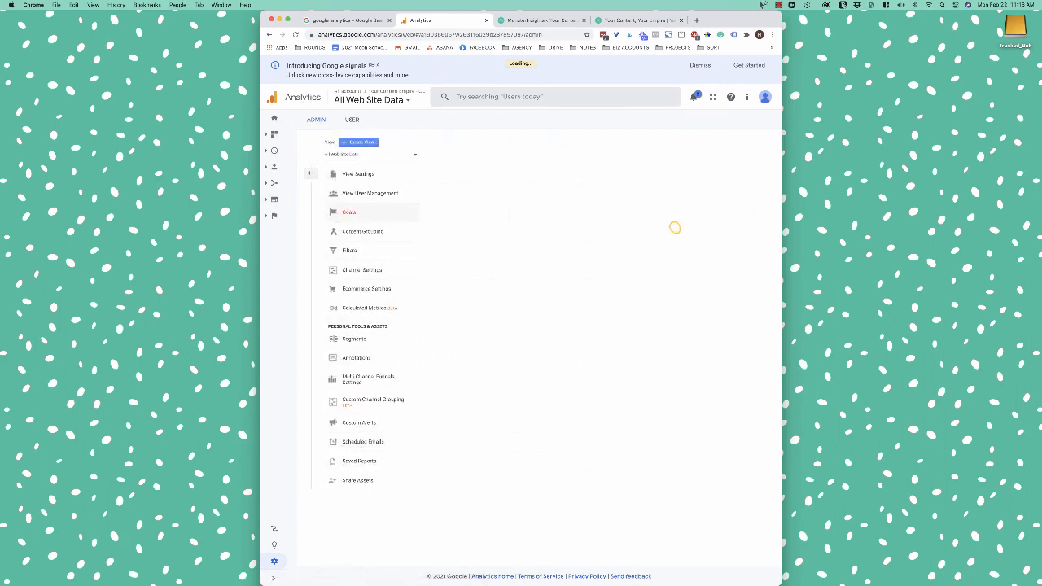
pyautogui.click(463, 156)
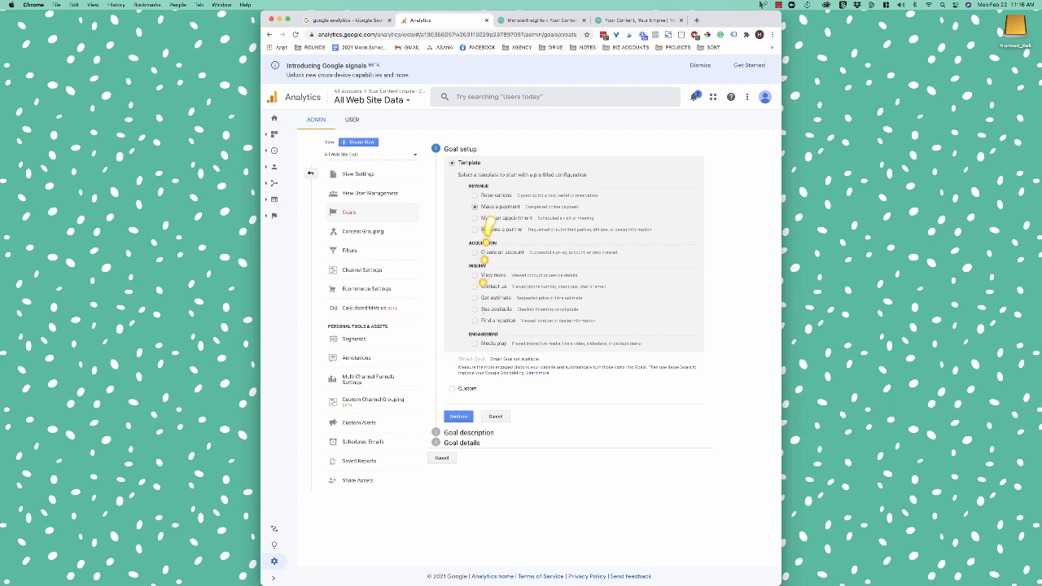
pyautogui.click(471, 433)
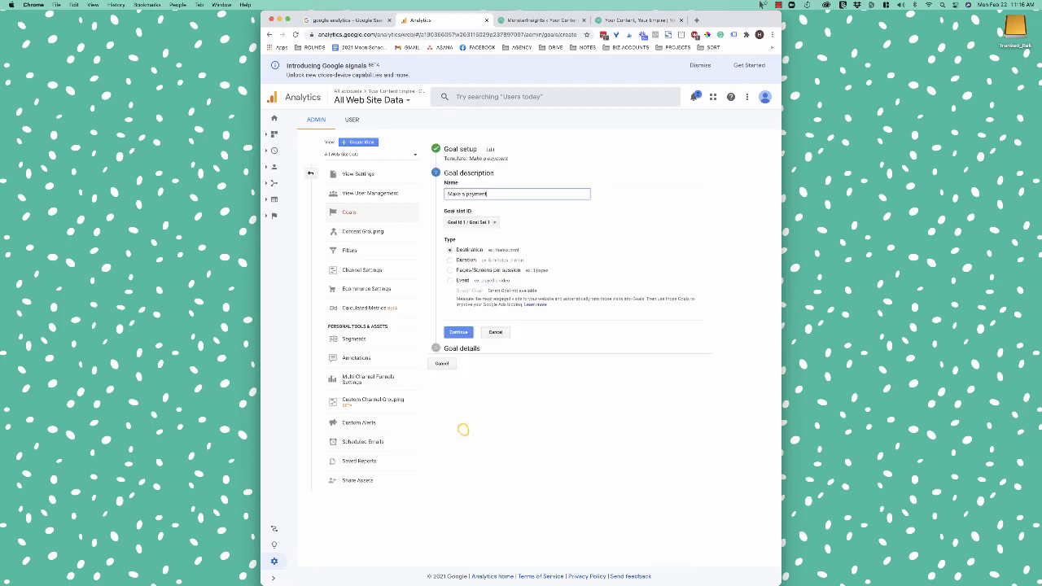
pyautogui.moveTo(488, 195); pyautogui.dragTo(447, 199)
pyautogui.write('YCYE Purchase')
pyautogui.click(469, 333)
# - Set the goal's destination to equal courses/your-content-your-empire, assign it a monetary value in CAD, and save the goal
pyautogui.click(493, 224)
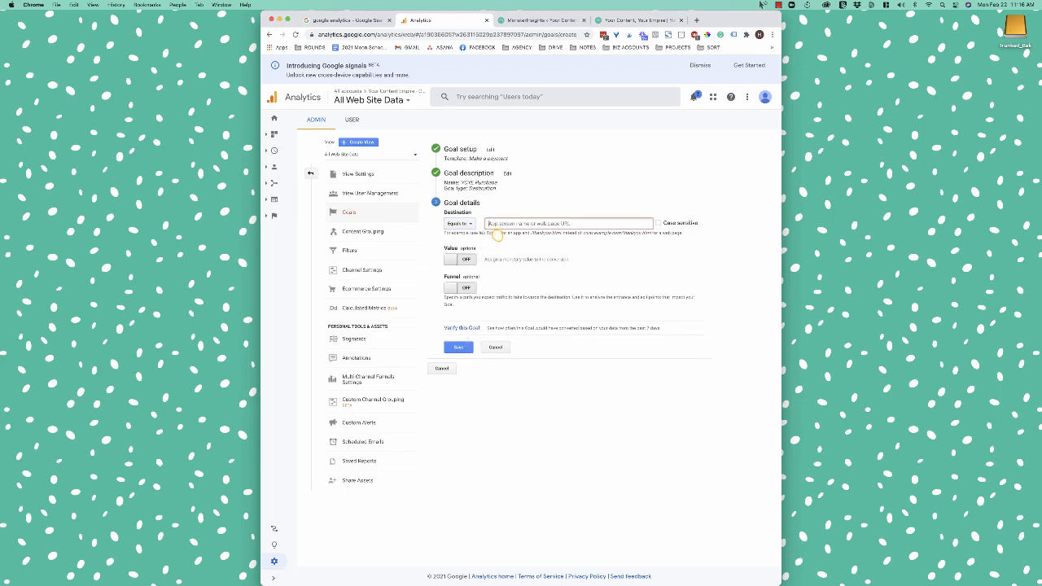
pyautogui.press('super+v')
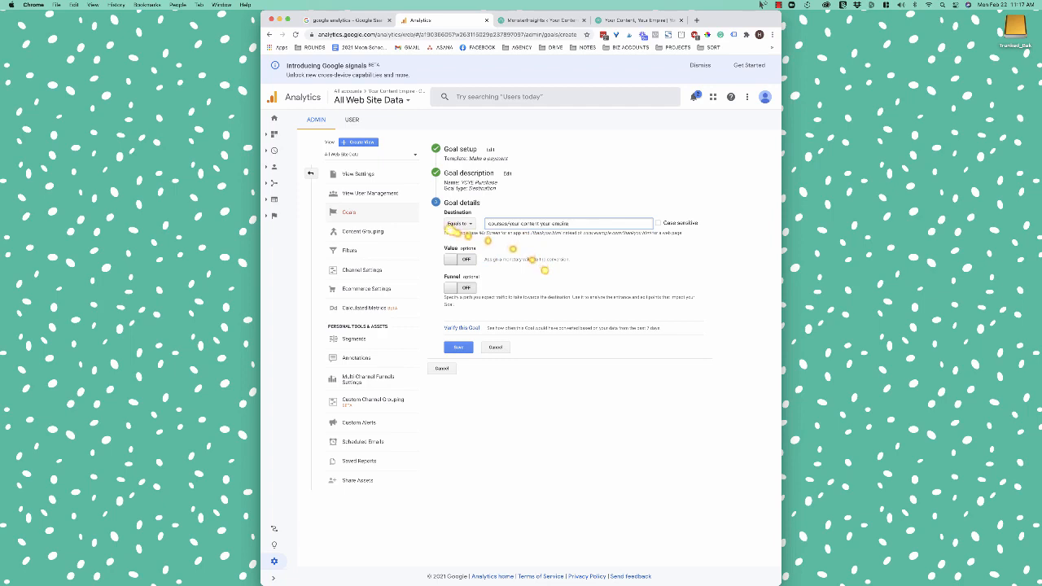
pyautogui.click(454, 224)
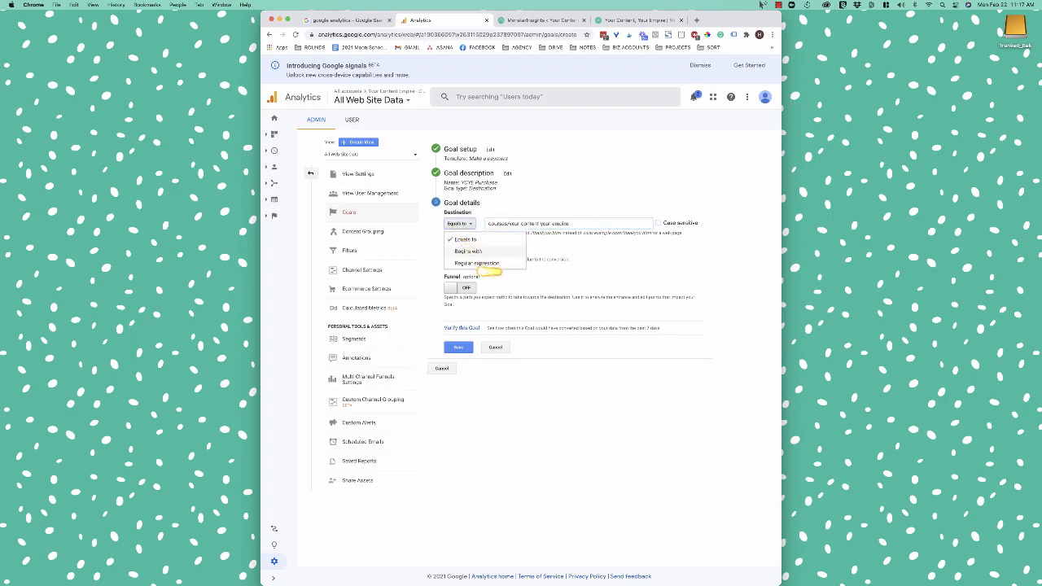
pyautogui.click(563, 263)
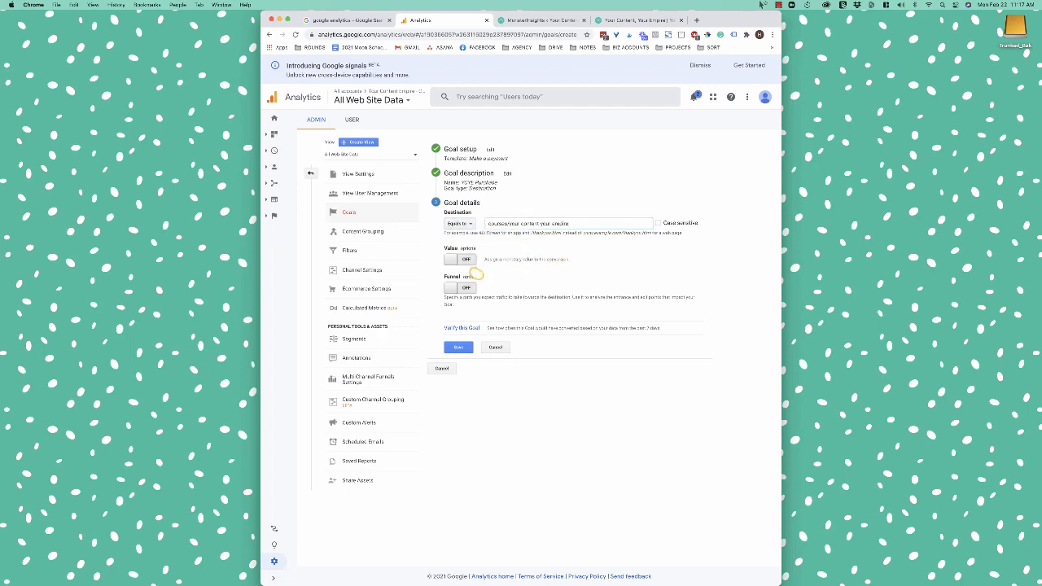
pyautogui.click(470, 262)
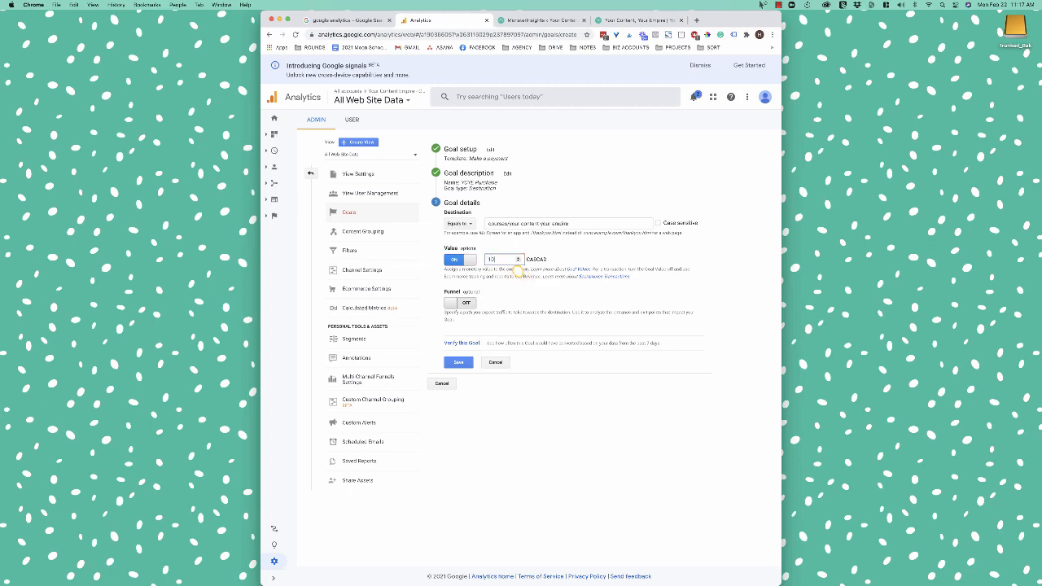
pyautogui.click(460, 362)
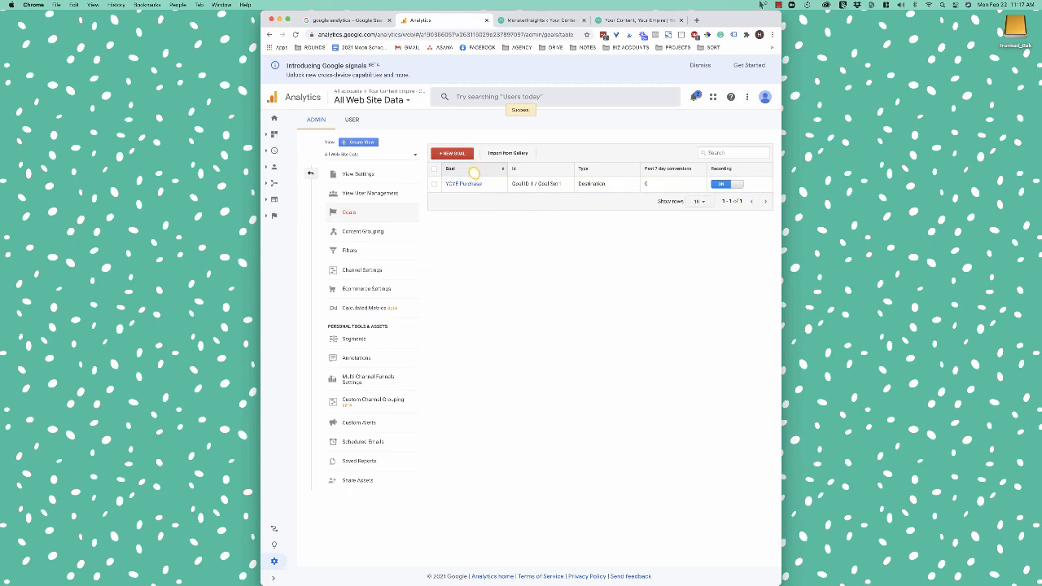
# - Create a goal from the View more template named Viewed YCYE Salespage, with destination equal to courses/your-content-your-empire, and save it
pyautogui.click(464, 153)
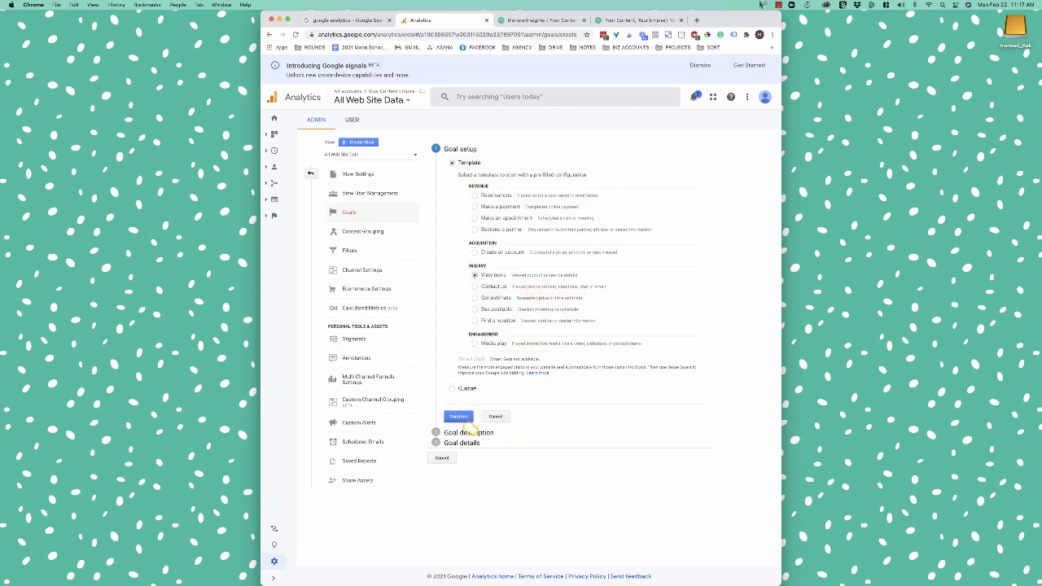
pyautogui.click(461, 416)
pyautogui.tripleClick(493, 196)
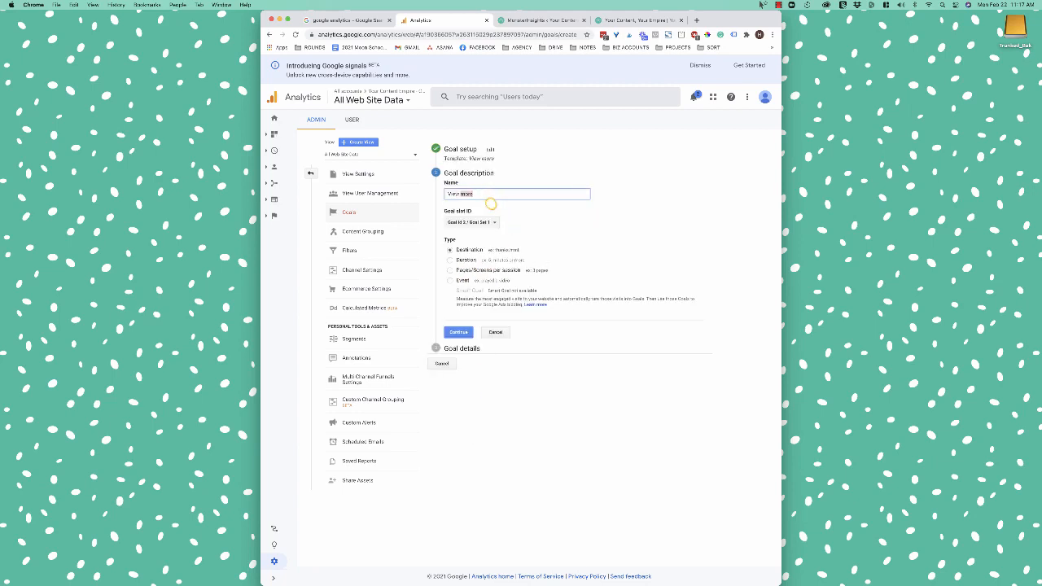
pyautogui.write('View')
pyautogui.click(459, 332)
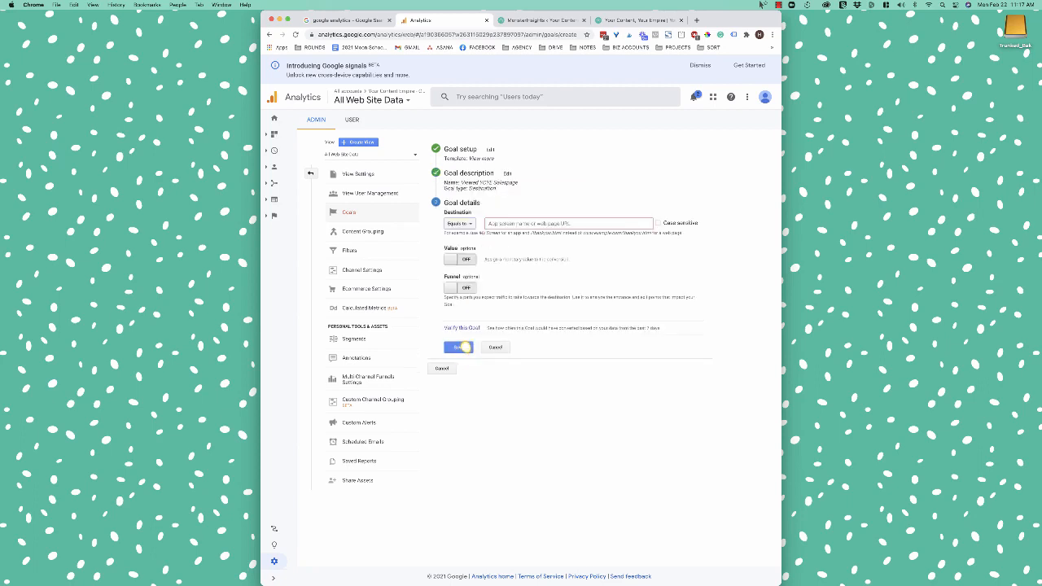
pyautogui.press('super+v')
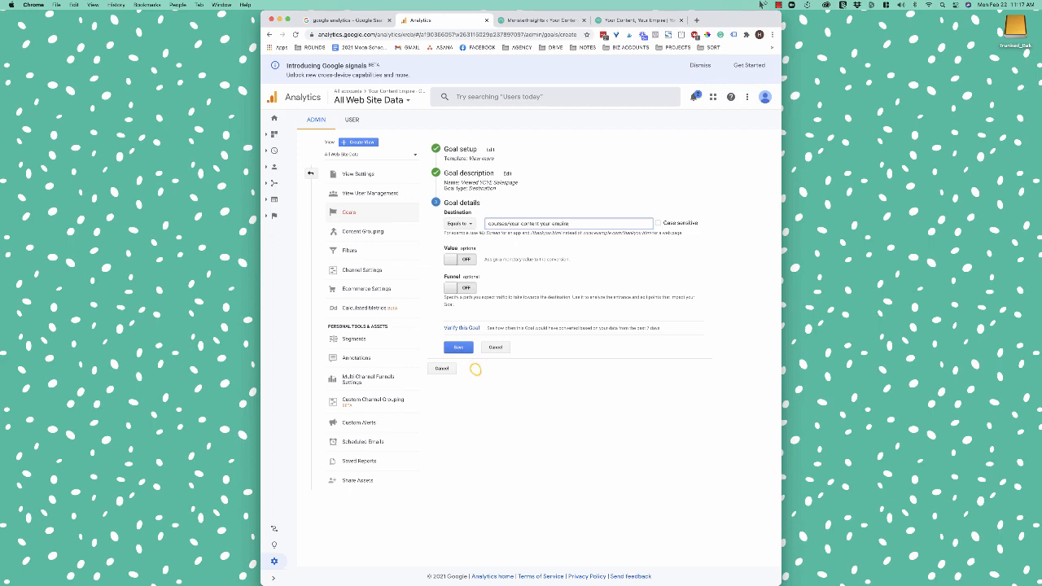
pyautogui.click(462, 348)
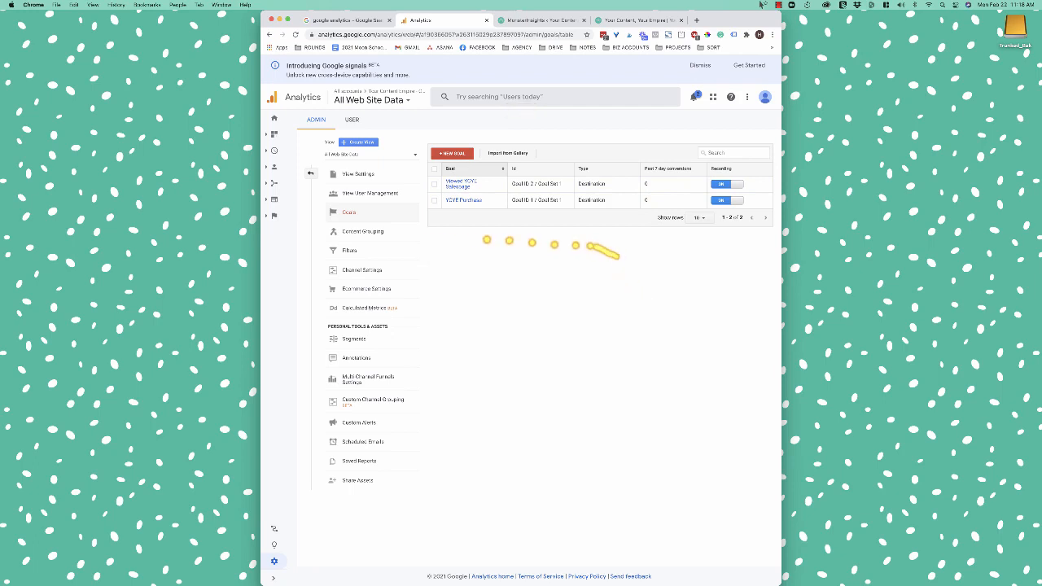
# - Under the Customization dashboards, create a Blank Canvas dashboard named Monthly Measurements
pyautogui.click(285, 135)
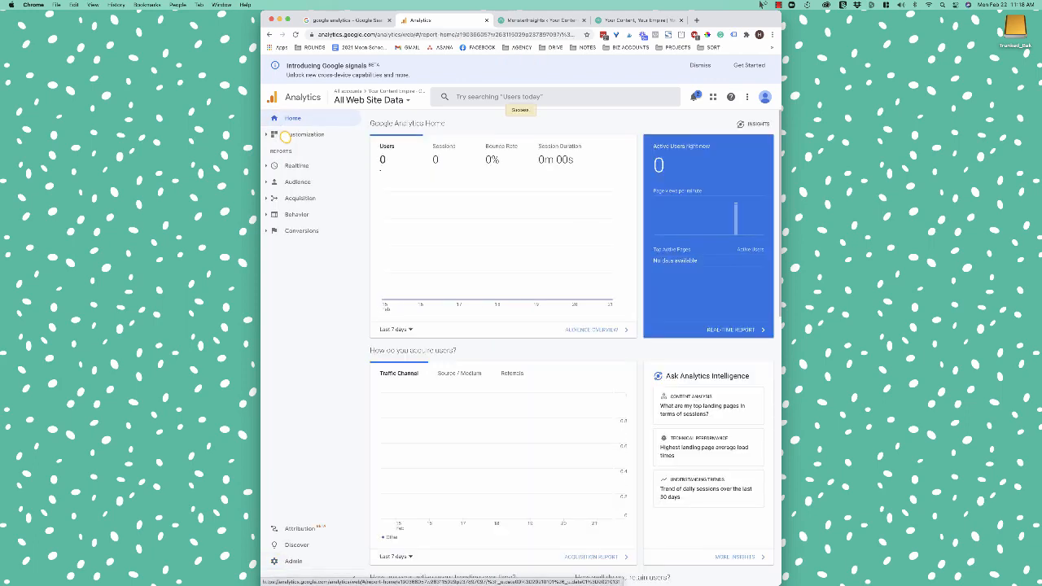
pyautogui.click(287, 138)
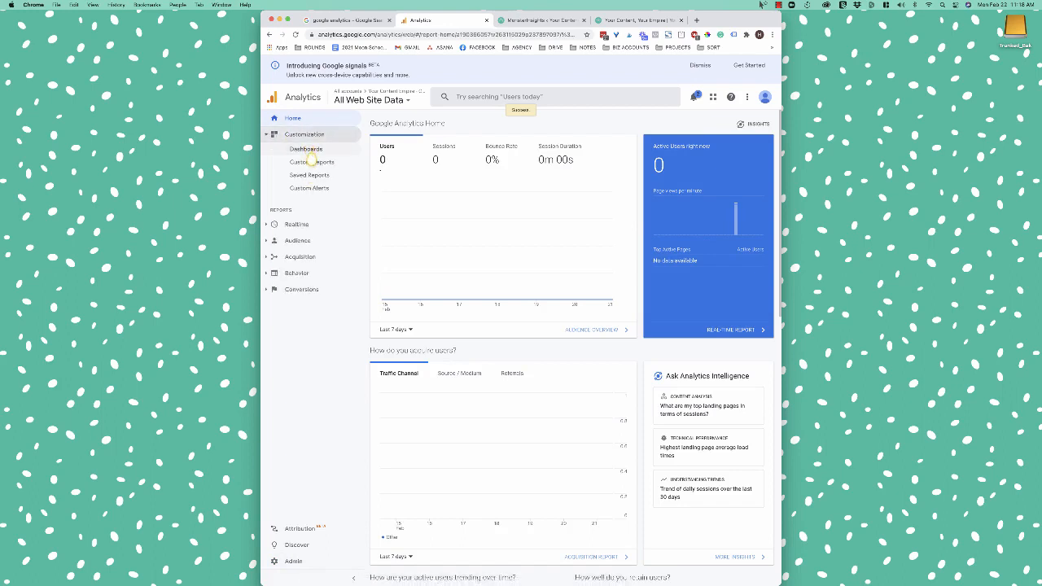
pyautogui.click(307, 151)
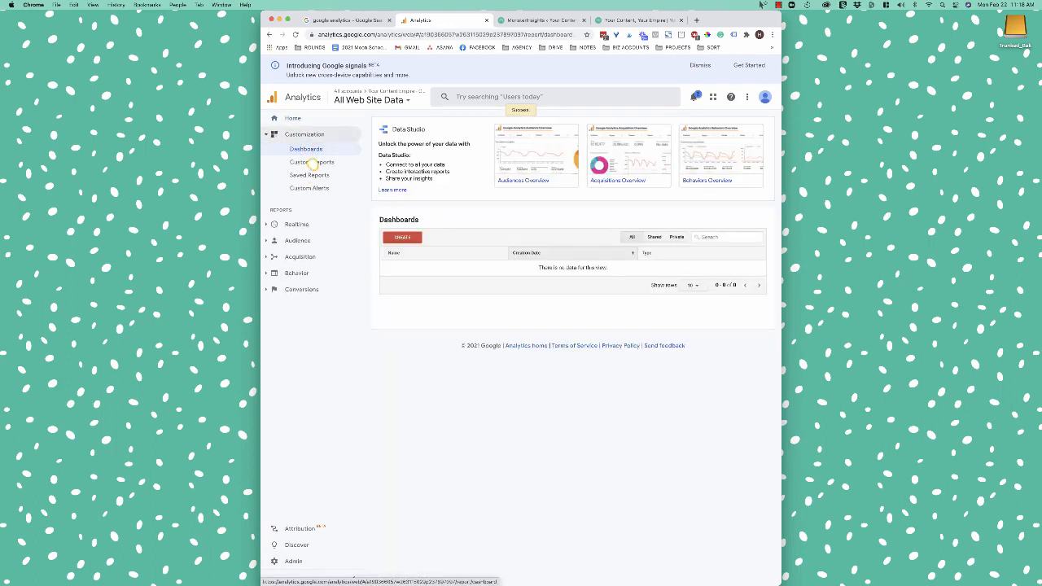
pyautogui.click(403, 238)
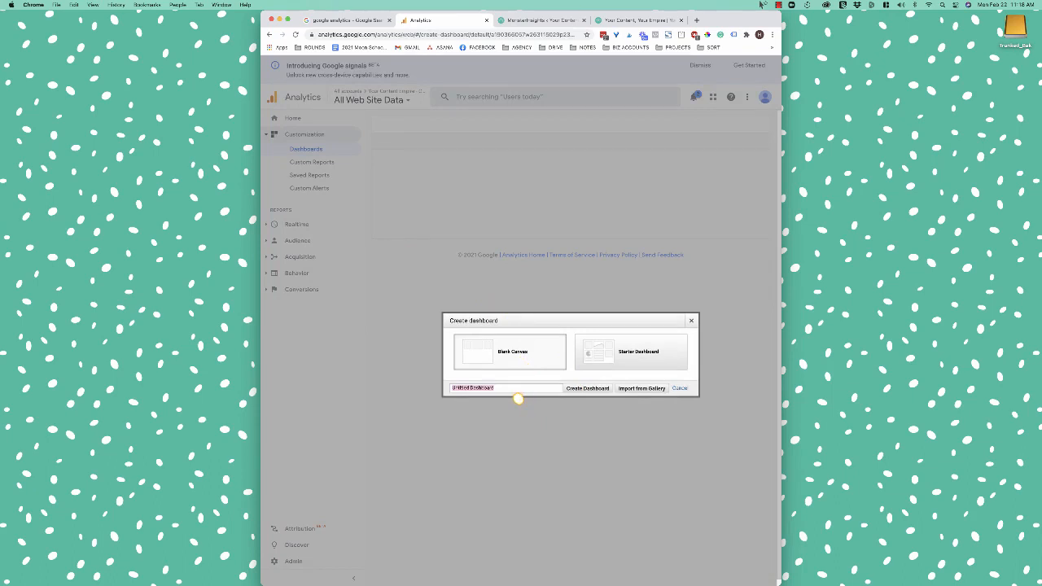
pyautogui.write('Monthly Measureme')
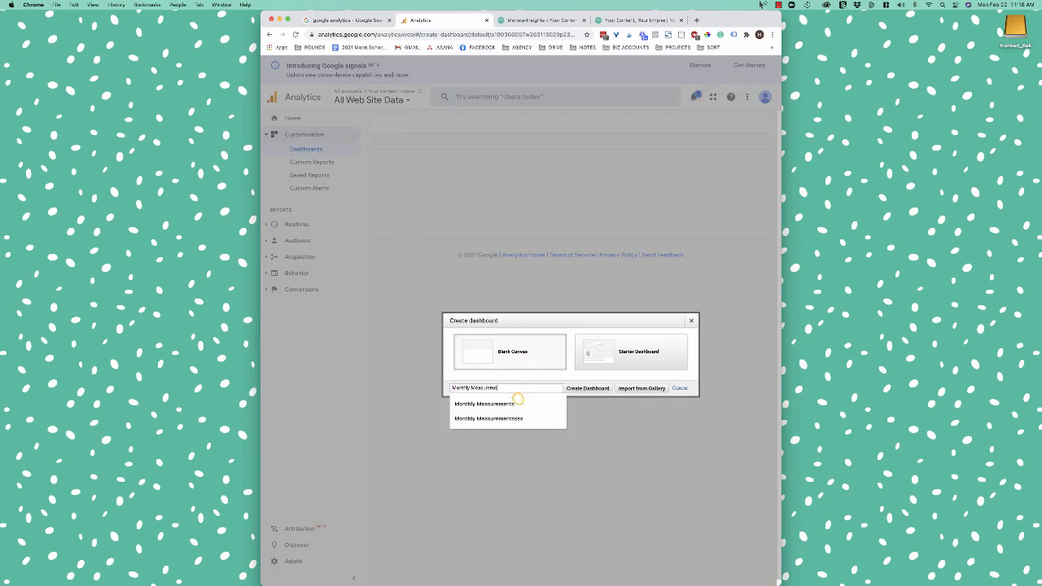
pyautogui.write('nts')
pyautogui.click(587, 388)
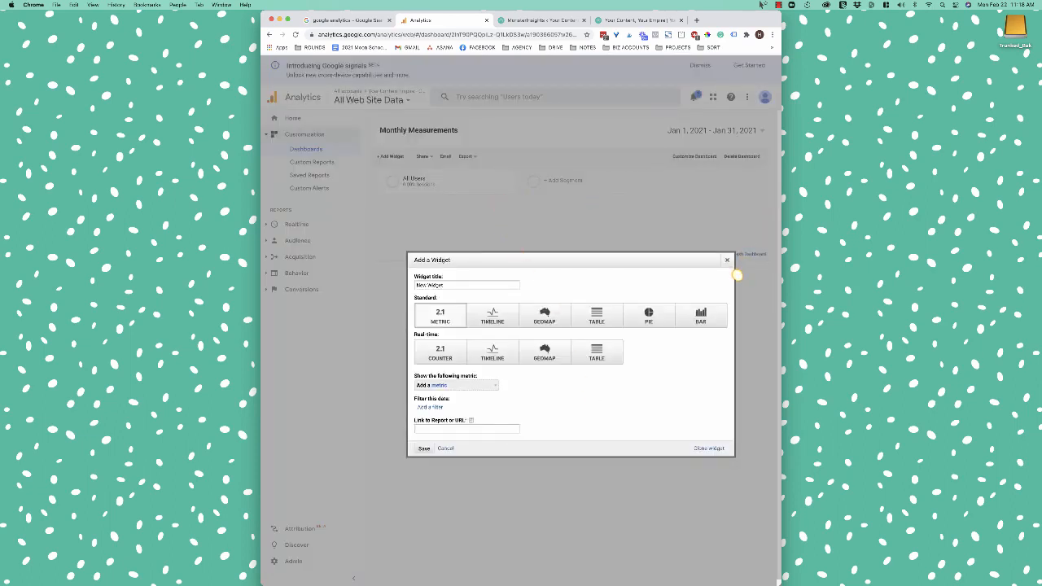
# - Dismiss the new widget form and save the three-column layout for the Monthly Measurements dashboard
pyautogui.click(727, 259)
pyautogui.click(693, 156)
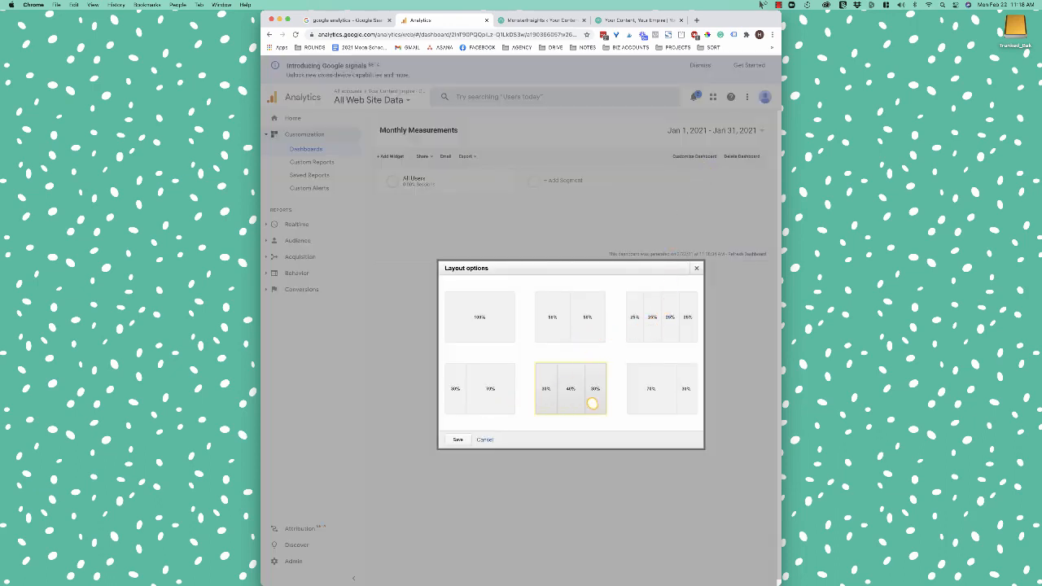
pyautogui.click(458, 439)
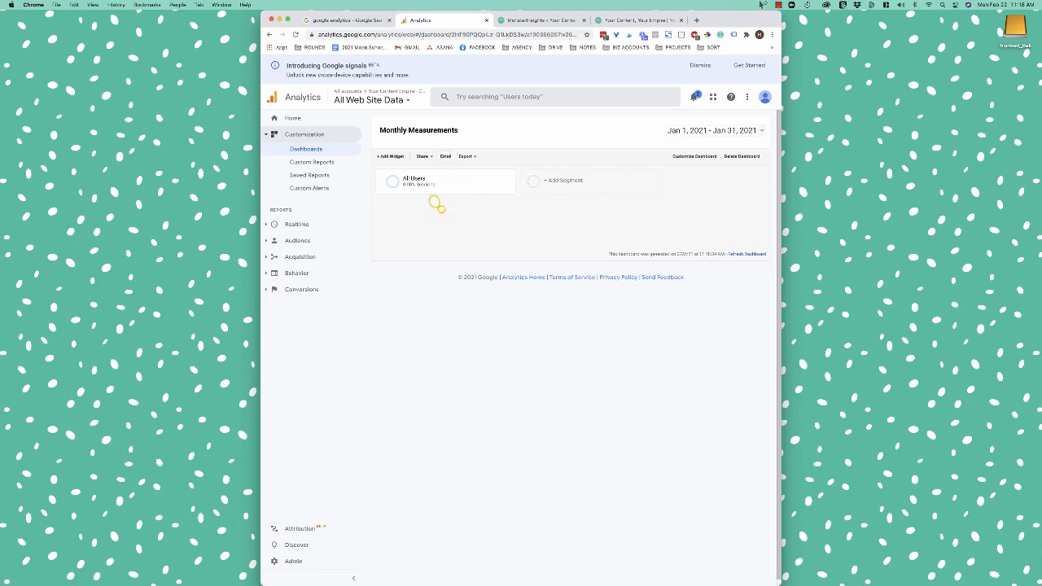
# - Start a standard Metric widget on the dashboard, title it Total Traffic, and open its list of metrics
pyautogui.click(404, 174)
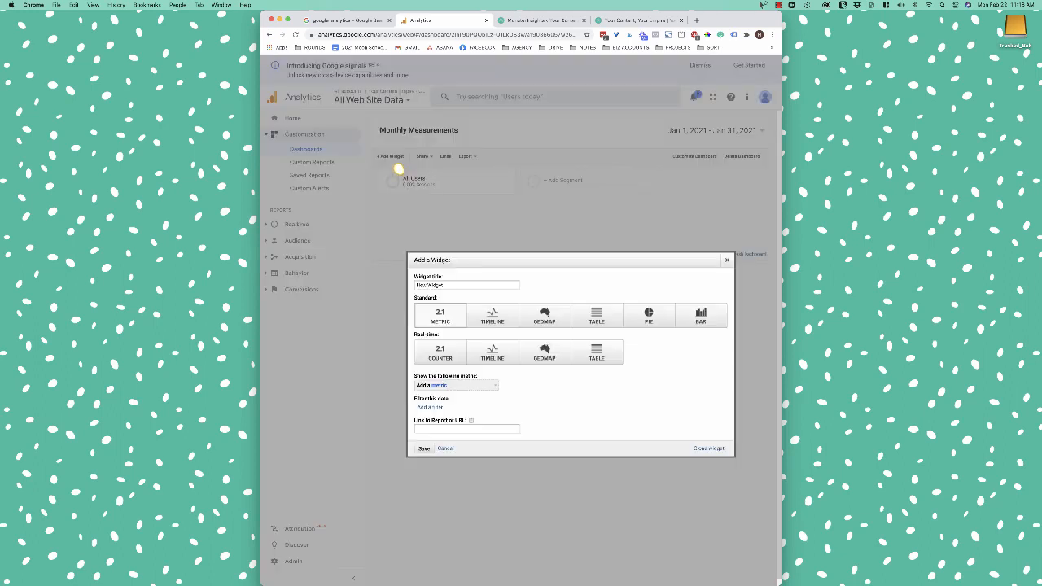
pyautogui.tripleClick(464, 289)
pyautogui.write('Total Traffic')
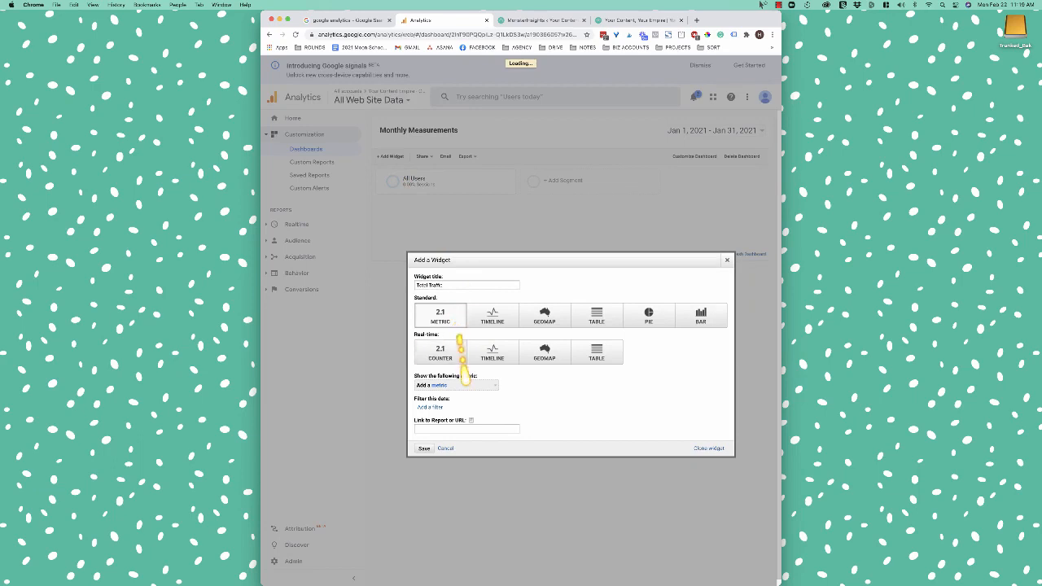
pyautogui.click(466, 386)
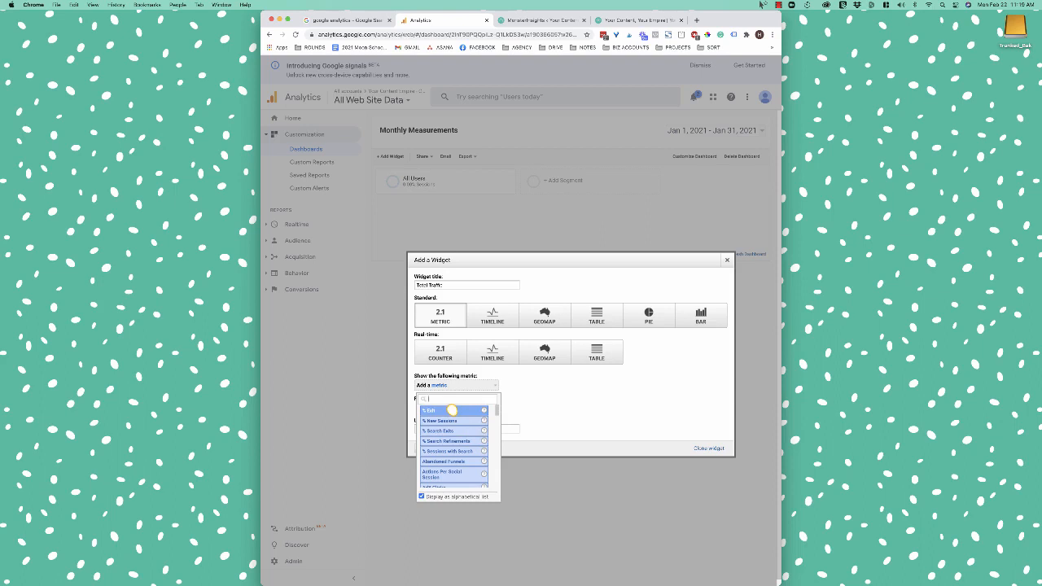
pyautogui.write('a')
pyautogui.write('iews')
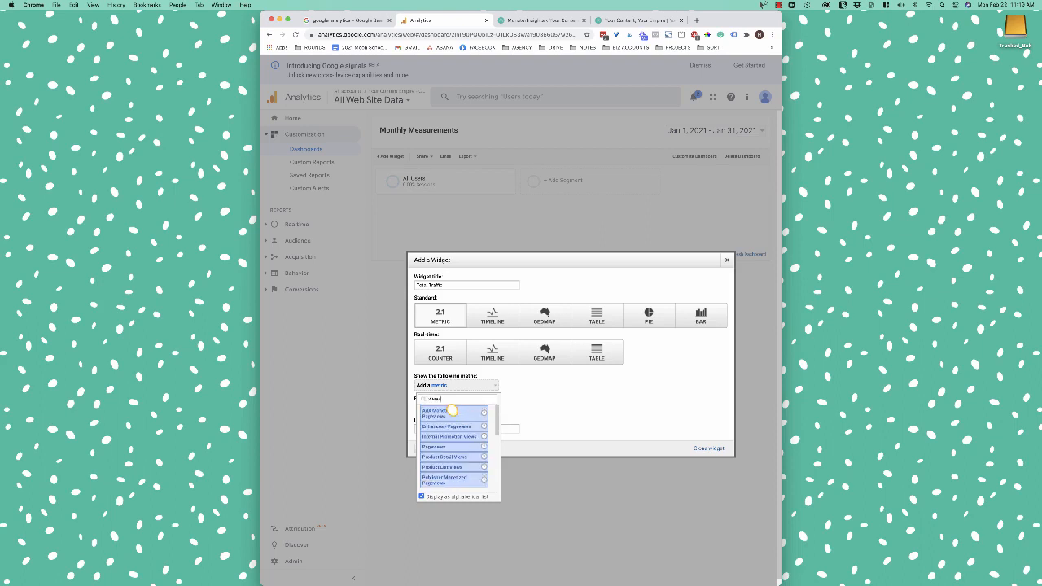
pyautogui.press('BackSpace')
pyautogui.press('BackSpace')
pyautogui.press('BackSpace')
pyautogui.press('BackSpace')
pyautogui.press('BackSpace')
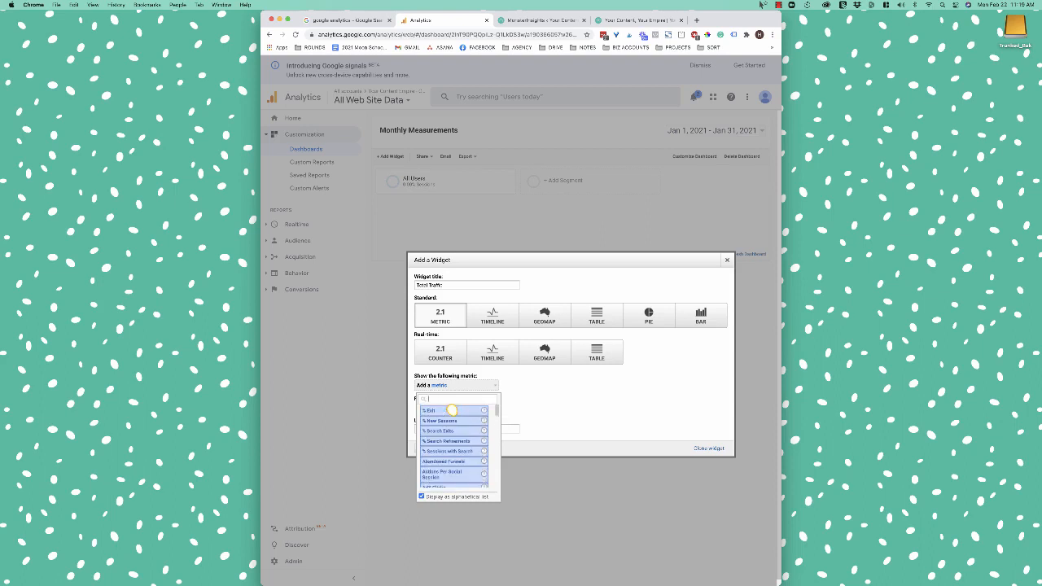
# - Find the Sessions metric, assign it to the Total Traffic widget, and save the widget
pyautogui.write('se')
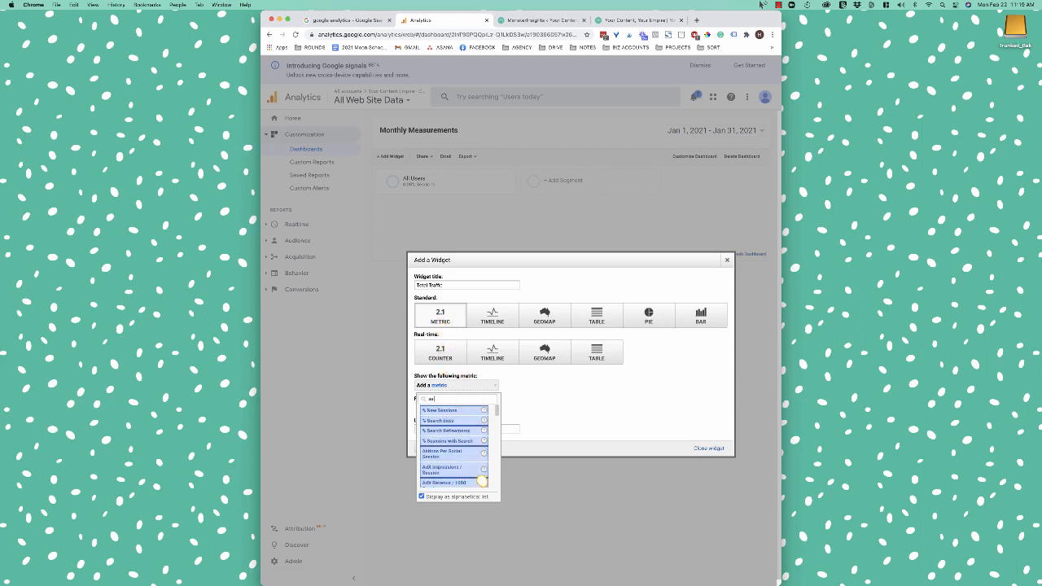
pyautogui.write('ssions')
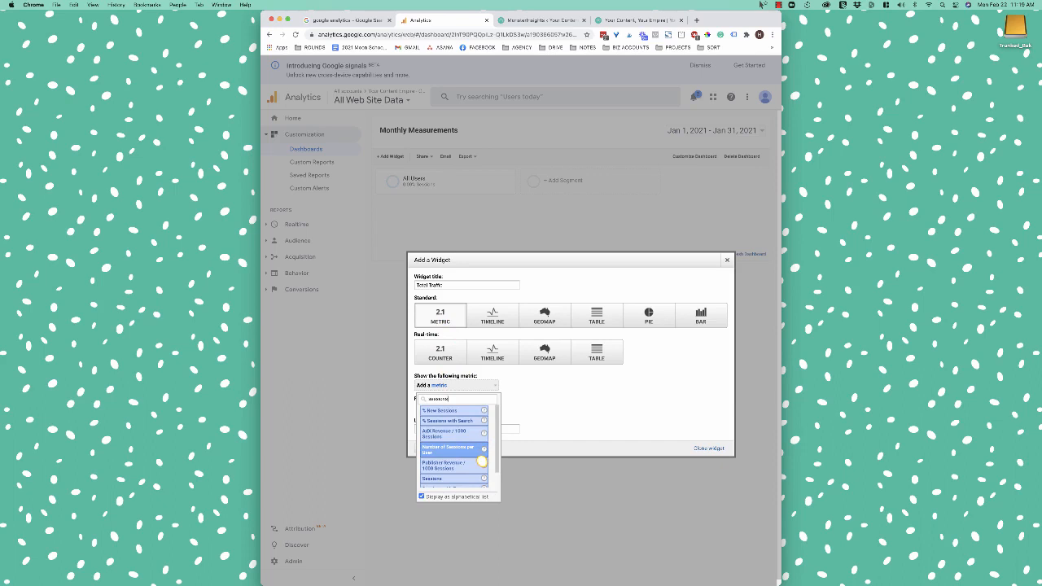
pyautogui.scroll(-1, 455, 480)
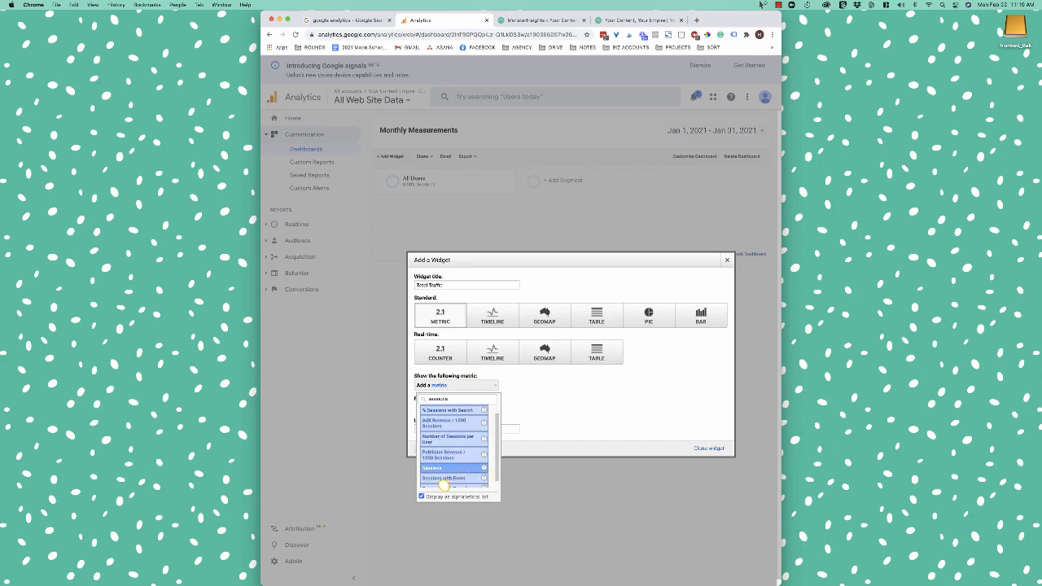
pyautogui.click(443, 482)
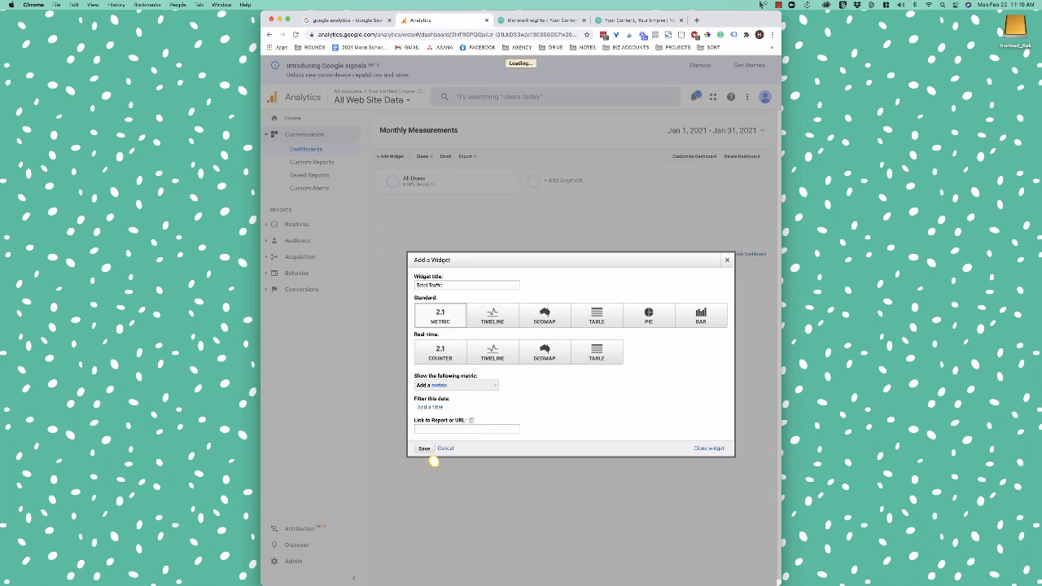
pyautogui.click(428, 453)
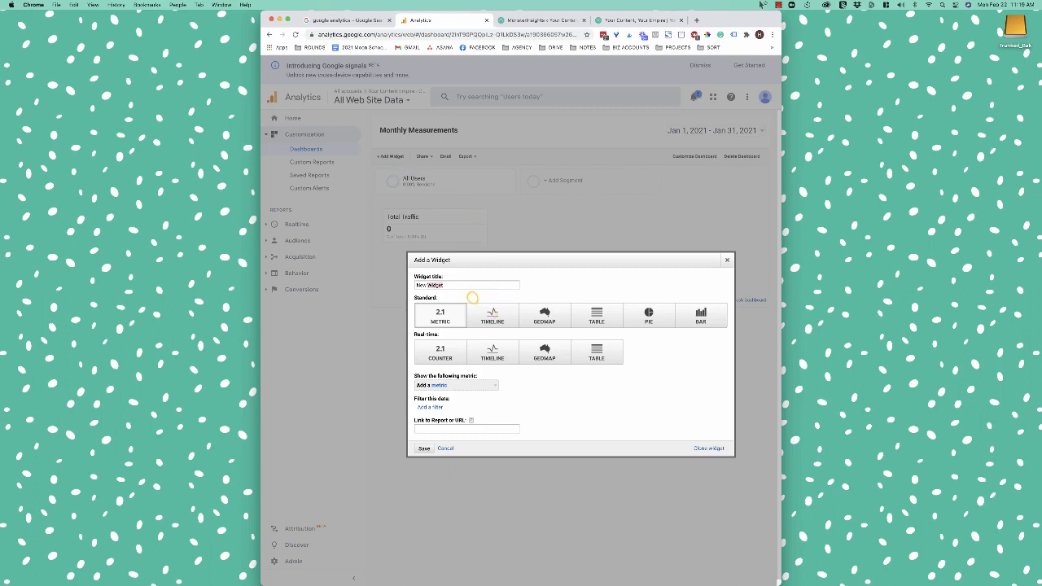
# - Add a standard Metric widget titled Total Visitors that shows the Users metric, and save it
pyautogui.write('Total Visitors')
pyautogui.press('super+a')
pyautogui.write('Total Visi')
pyautogui.click(466, 298)
pyautogui.click(456, 385)
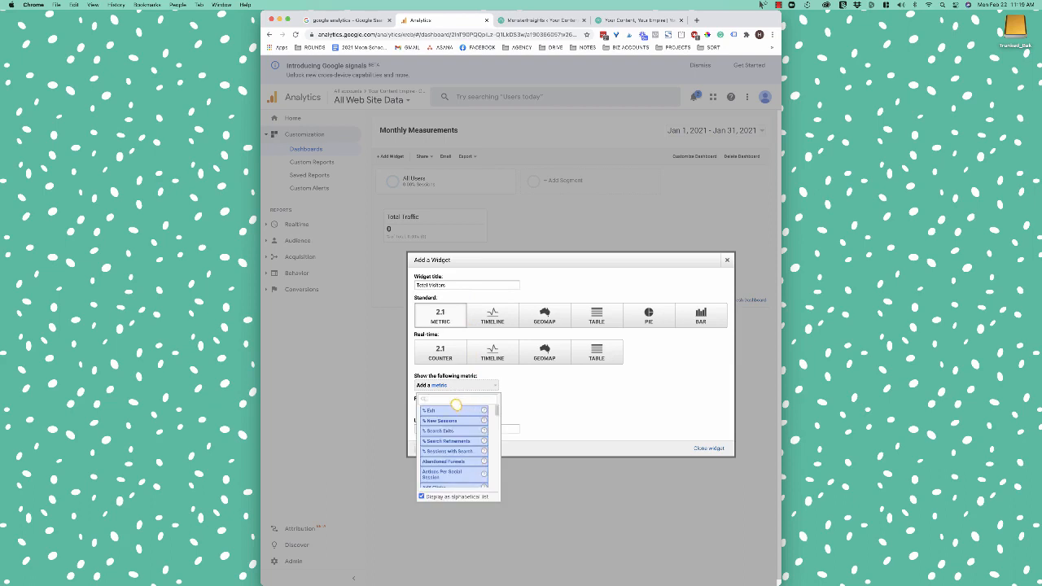
pyautogui.write('users')
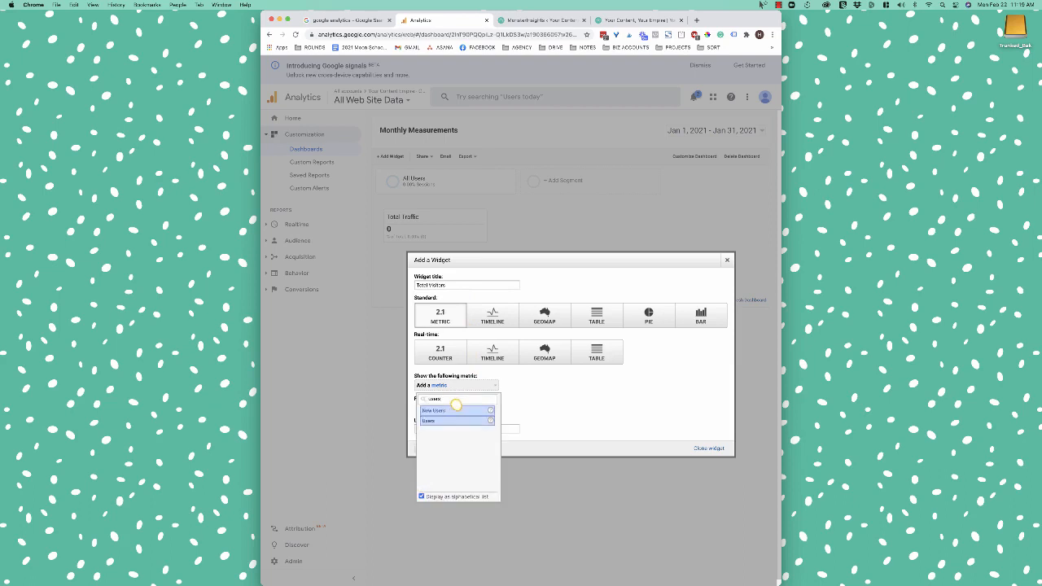
pyautogui.click(462, 421)
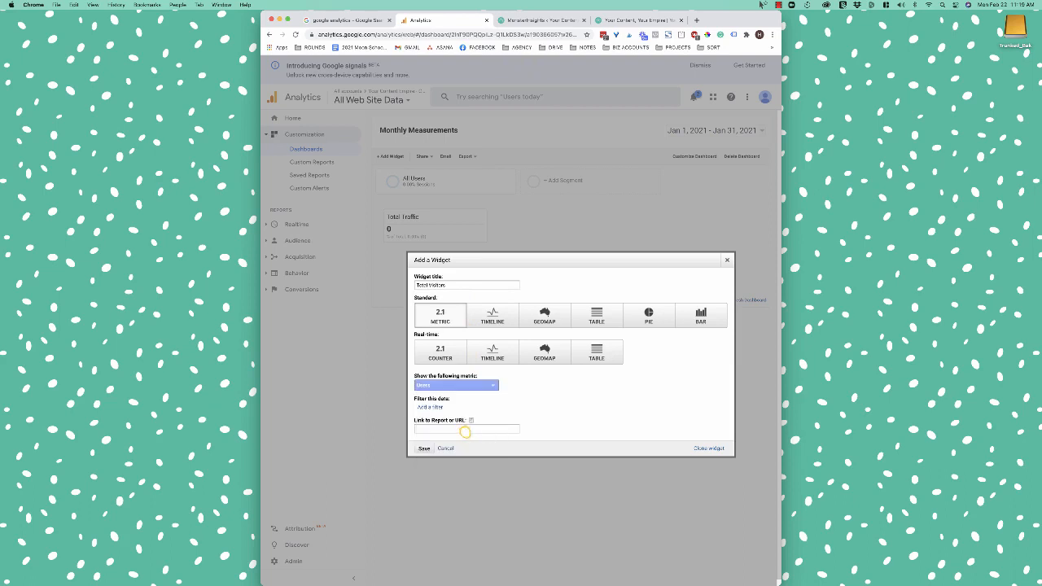
pyautogui.click(424, 449)
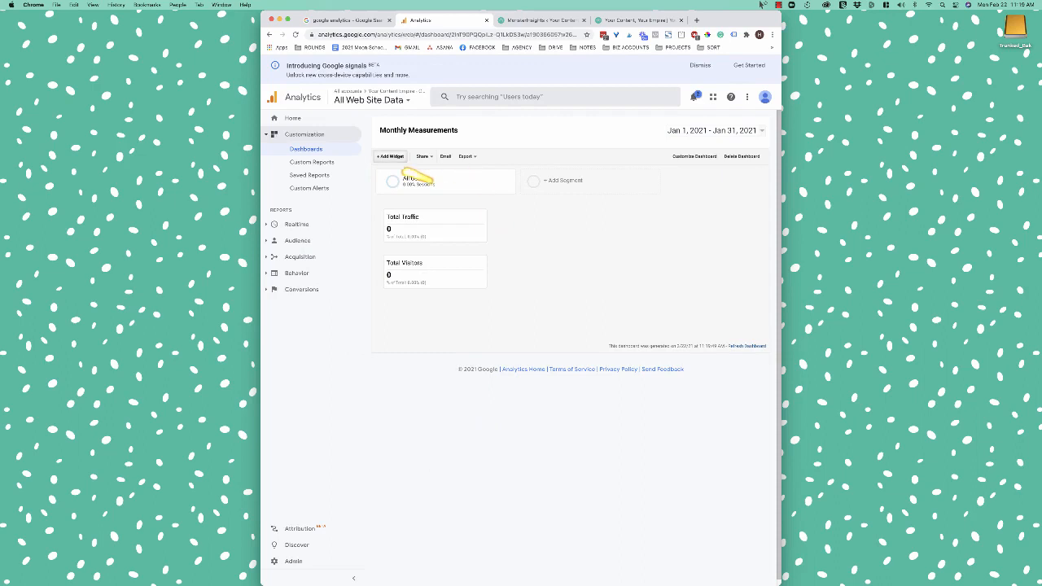
# - Add a standard Metric widget titled Total Page Views that shows the Pageviews metric, and save it
pyautogui.click(413, 178)
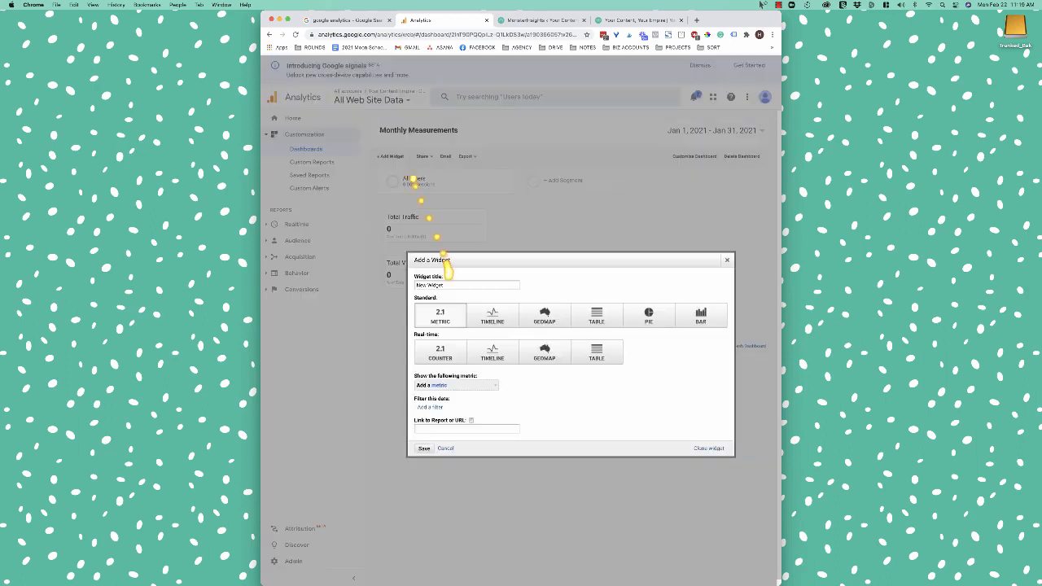
pyautogui.write('Total')
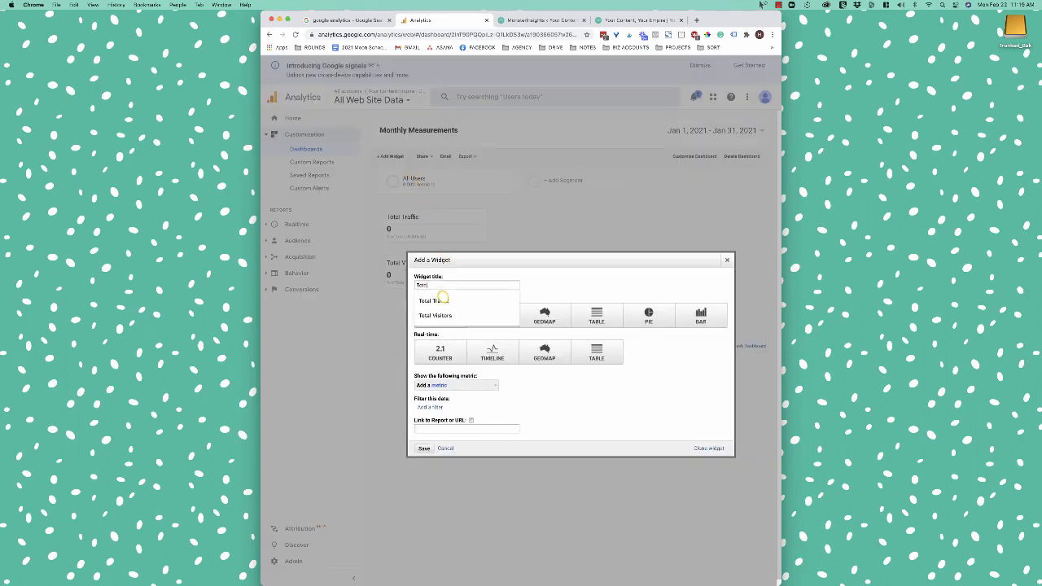
pyautogui.write(' Page Views')
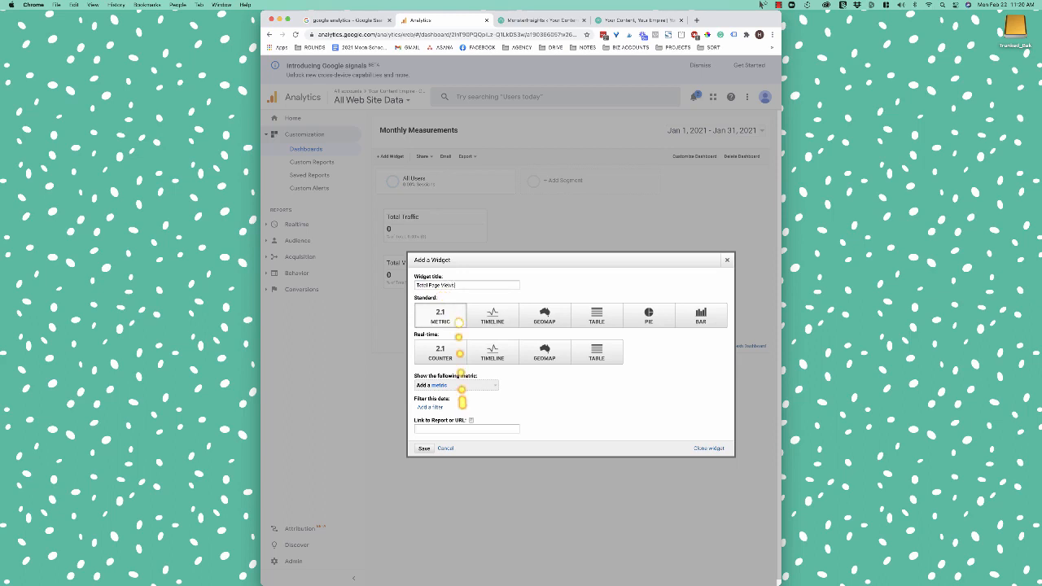
pyautogui.click(460, 386)
pyautogui.write('page v')
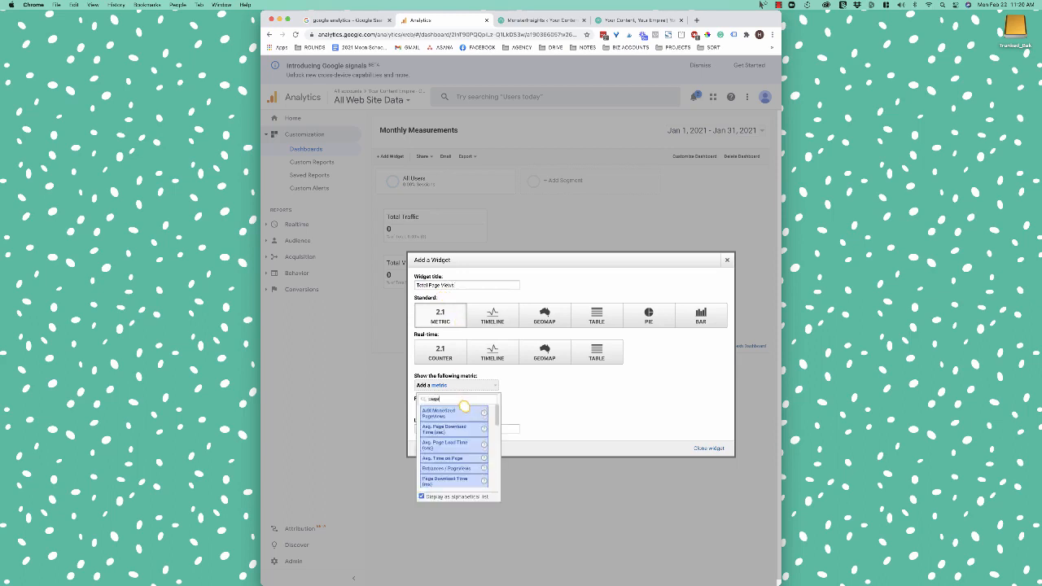
pyautogui.press('BackSpace')
pyautogui.press('BackSpace')
pyautogui.write('ve')
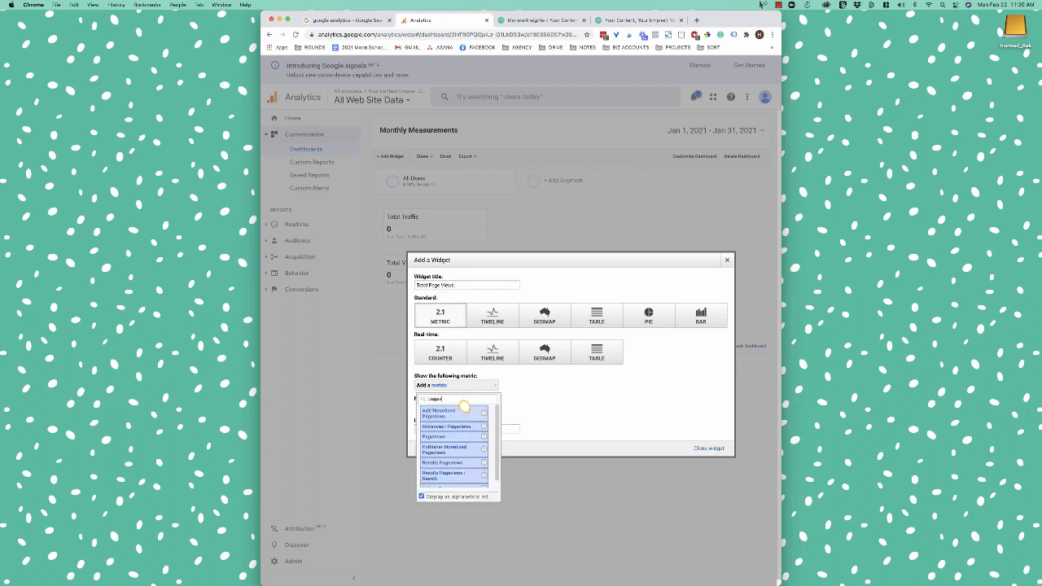
pyautogui.press('BackSpace')
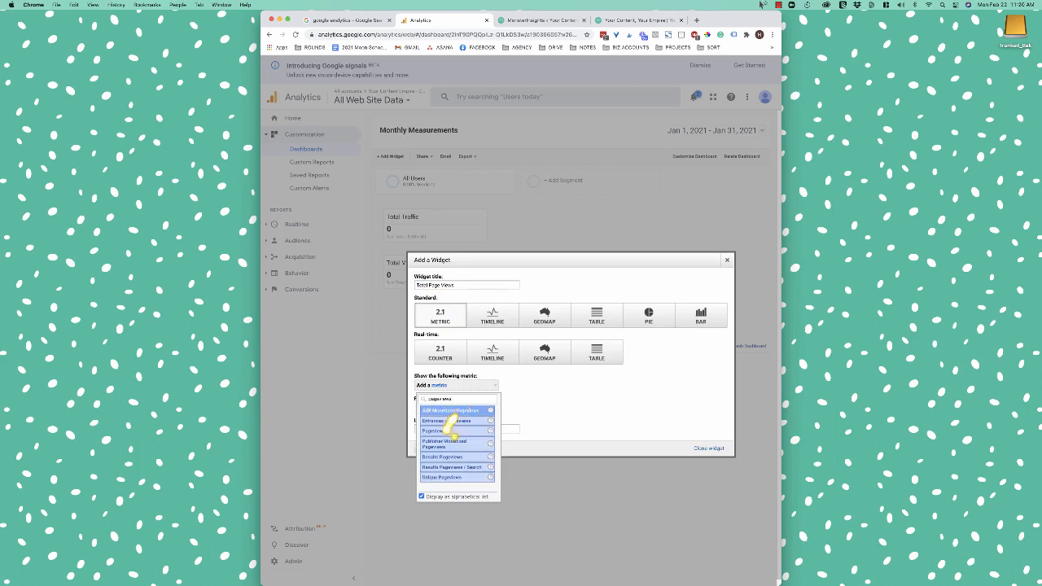
pyautogui.click(454, 443)
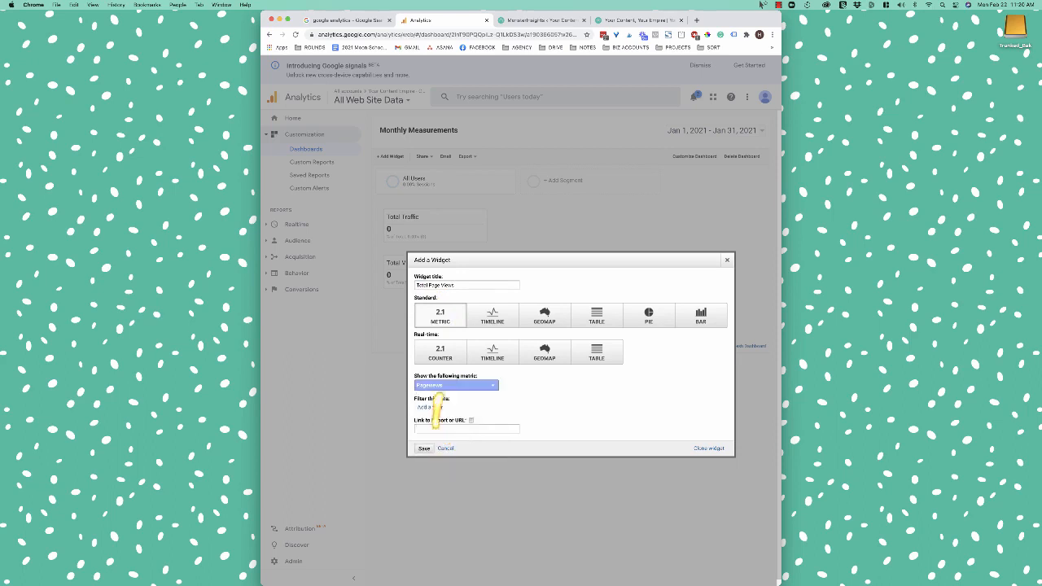
pyautogui.click(425, 449)
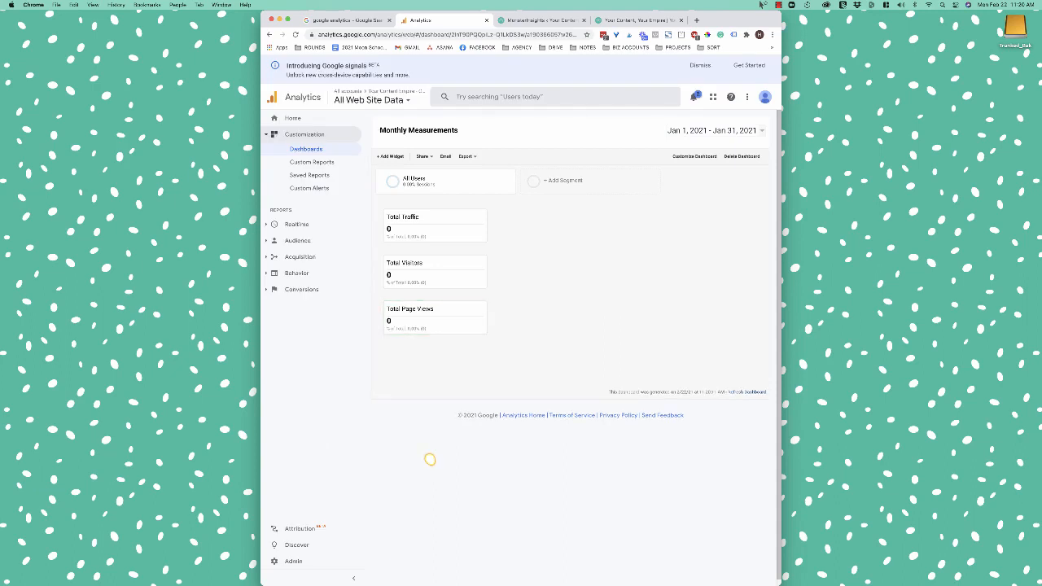
# - Add a standard Metric widget titled Bounce Rate that shows the Bounce Rate metric, and save it
pyautogui.click(402, 176)
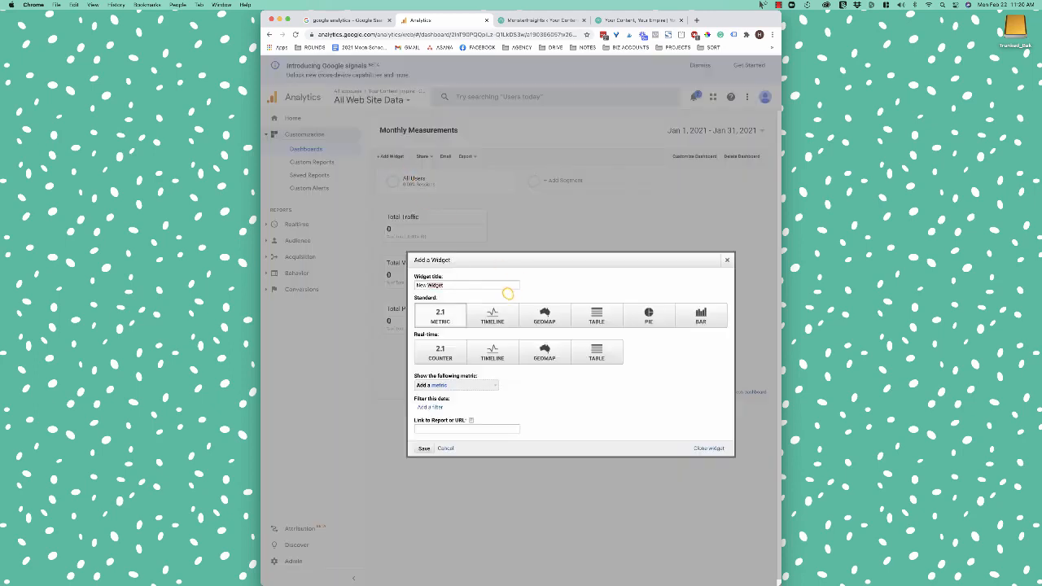
pyautogui.write('Bounce Rate')
pyautogui.click(477, 387)
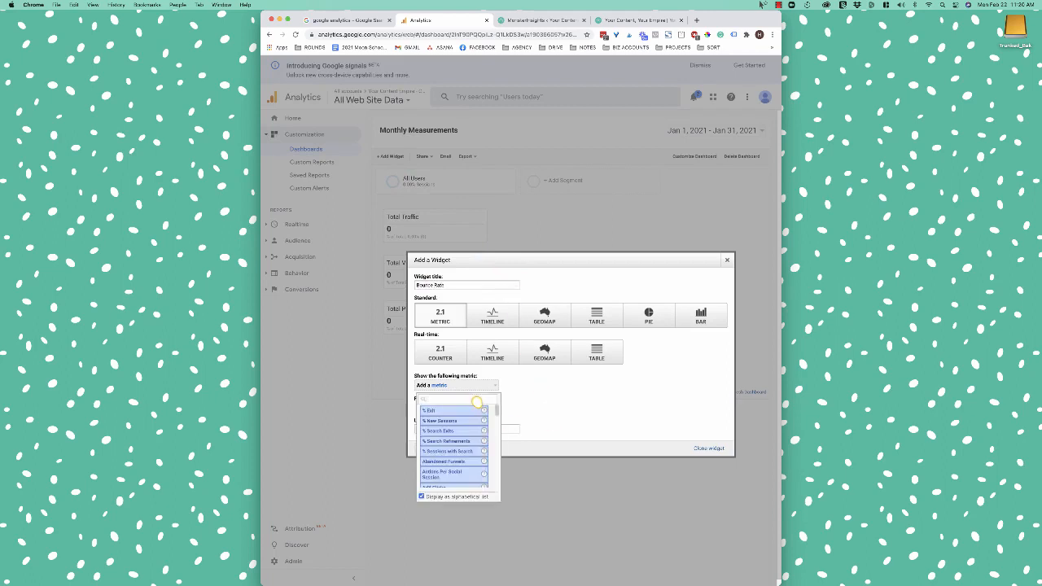
pyautogui.write('bou')
pyautogui.click(475, 411)
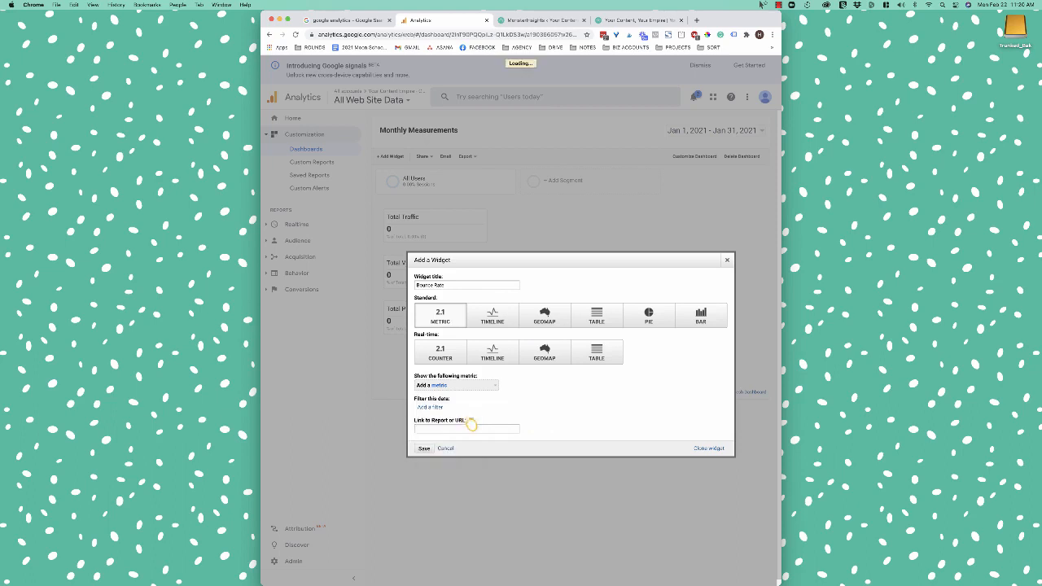
pyautogui.click(424, 448)
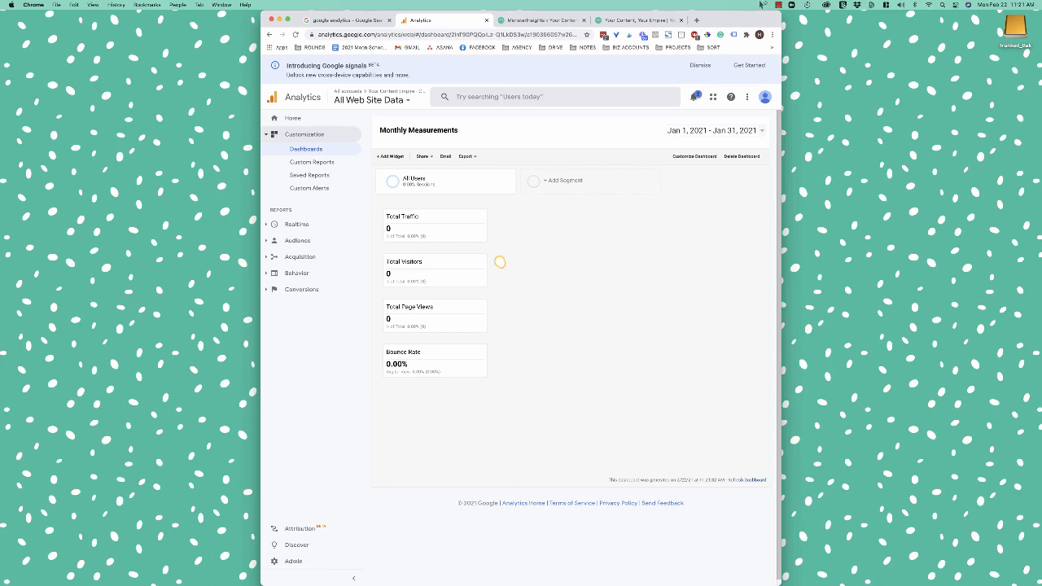
# - Add a standard Metric widget titled Ave. Time on Site that shows Avg. Session Duration, and save it
pyautogui.click(392, 157)
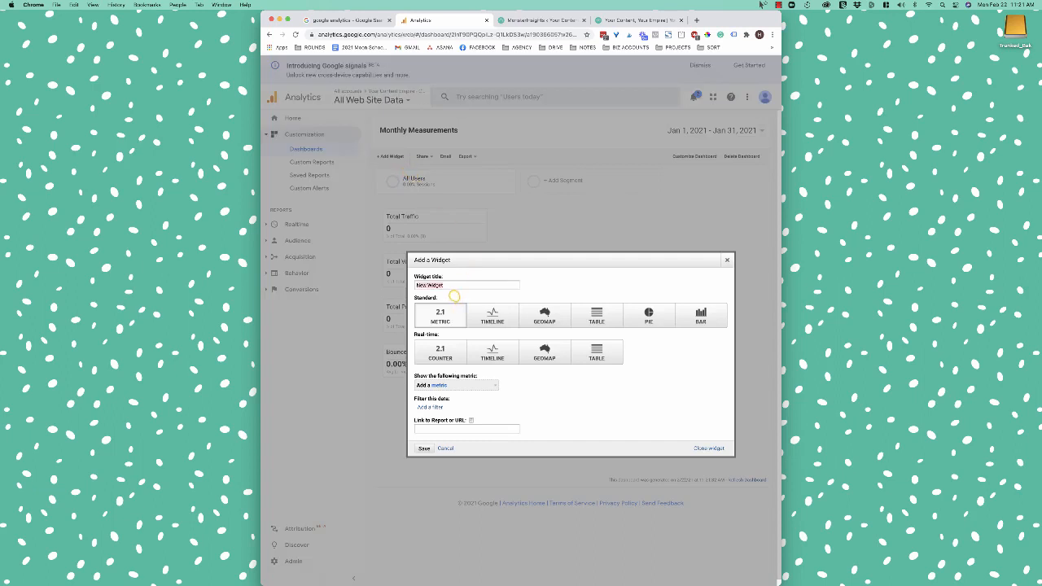
pyautogui.write('Avg')
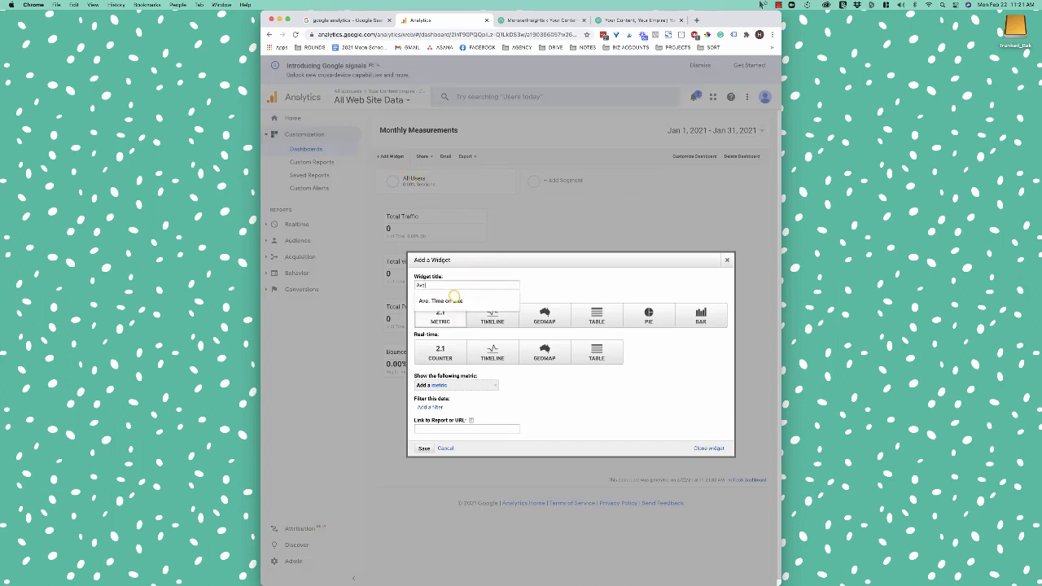
pyautogui.click(453, 300)
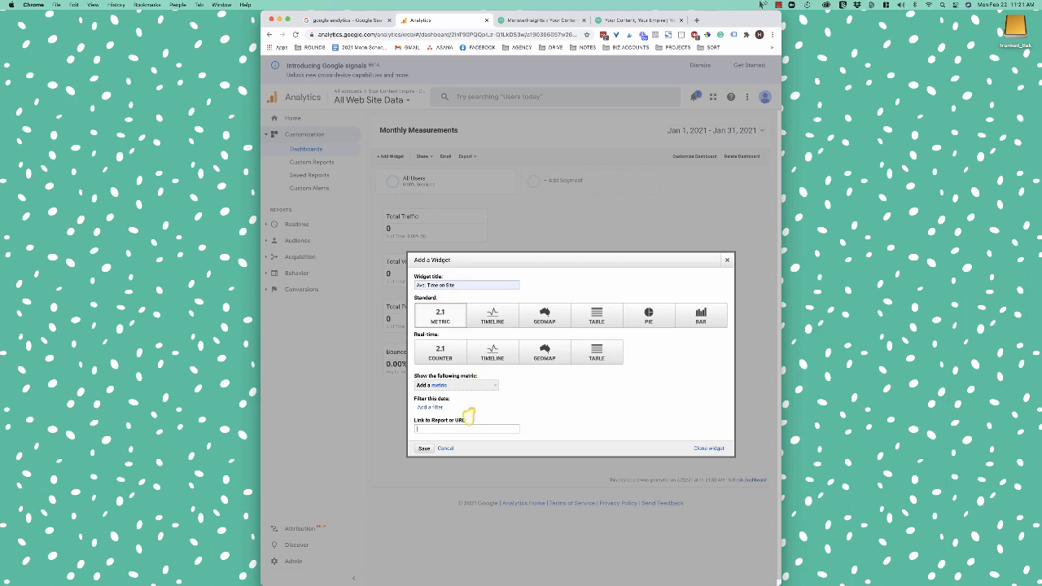
pyautogui.click(460, 386)
pyautogui.write('se')
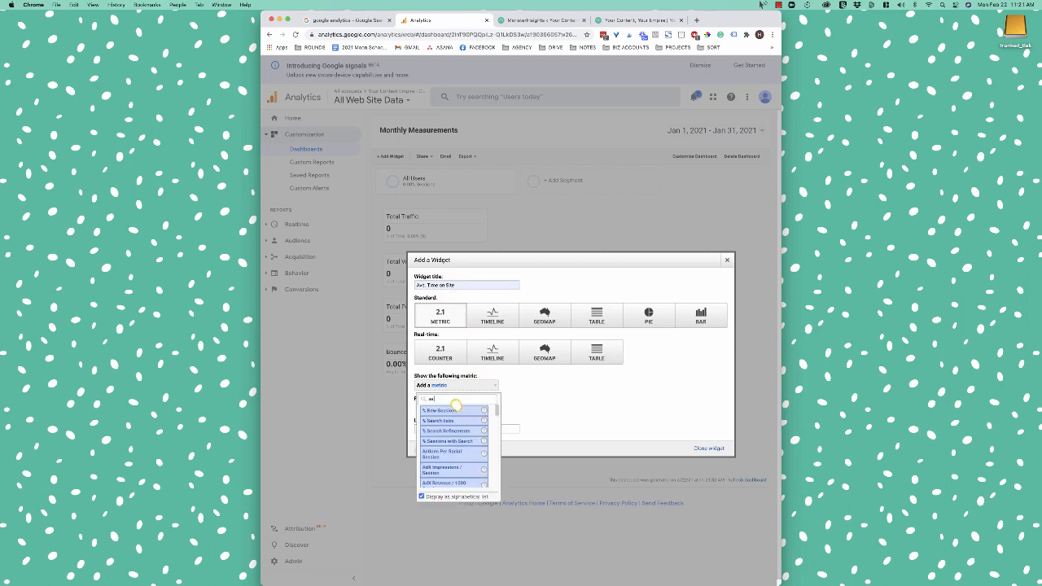
pyautogui.write('ss')
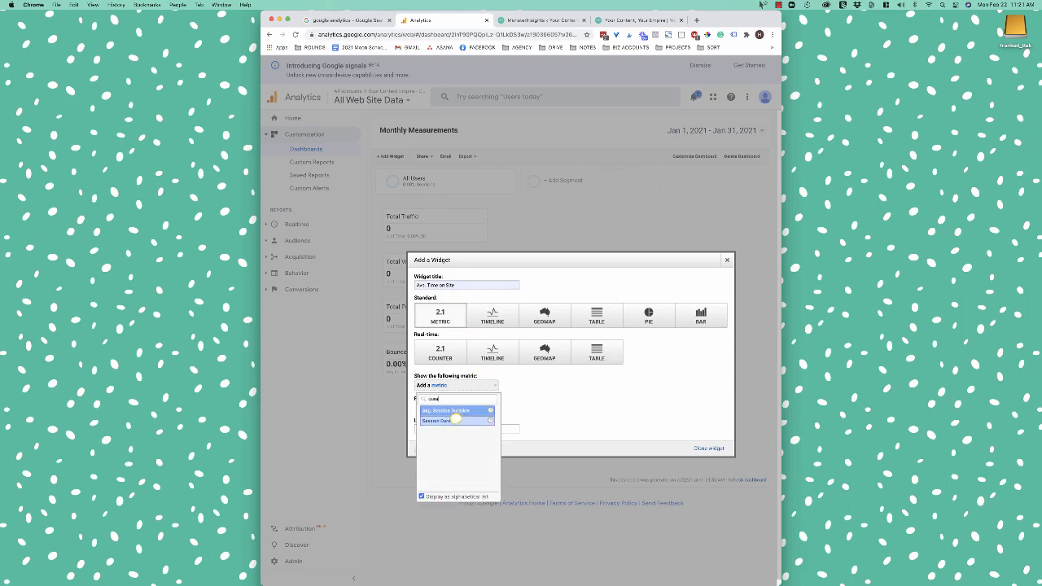
pyautogui.click(458, 410)
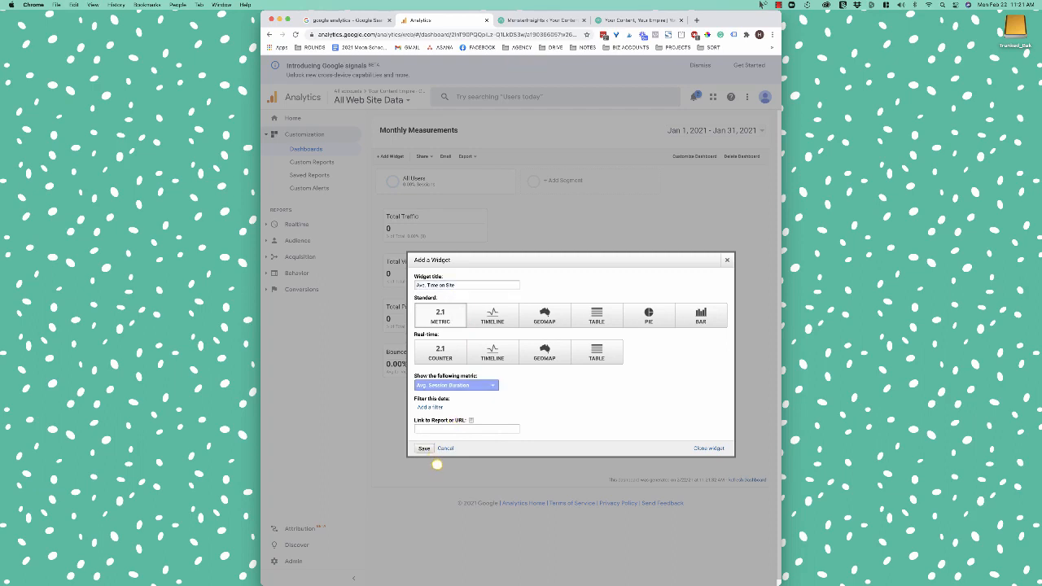
pyautogui.click(425, 448)
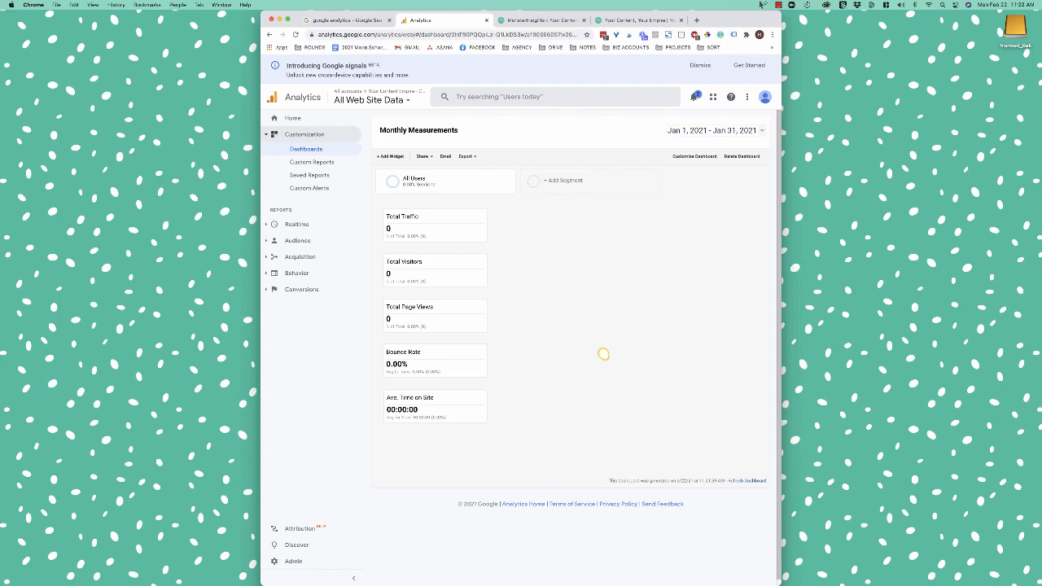
# - Start a standard Table widget titled Pageviews and Unique Pageviews by Page Title, with Page Title as its dimension
pyautogui.click(390, 155)
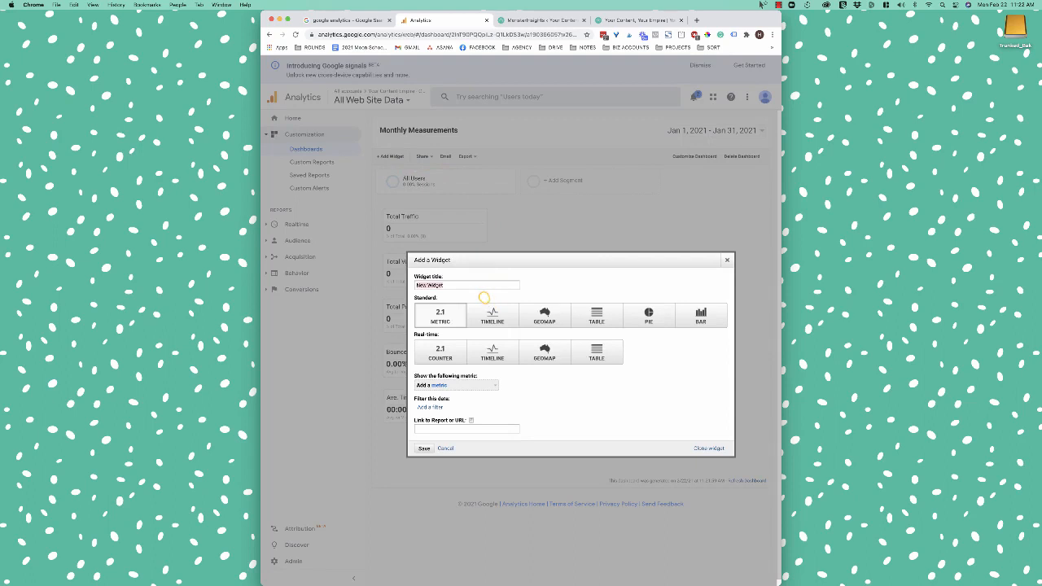
pyautogui.write('Pageviews')
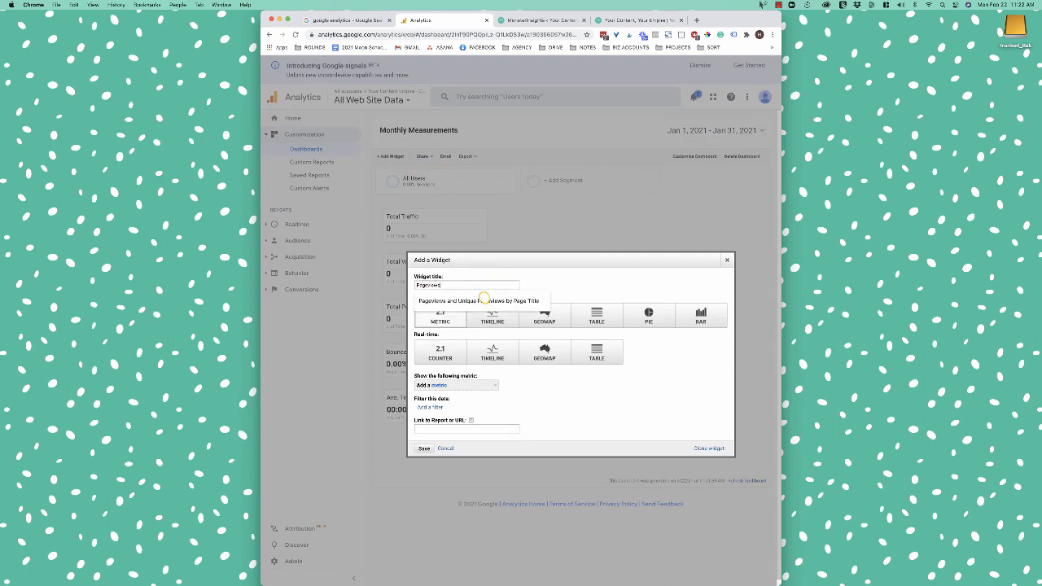
pyautogui.click(483, 300)
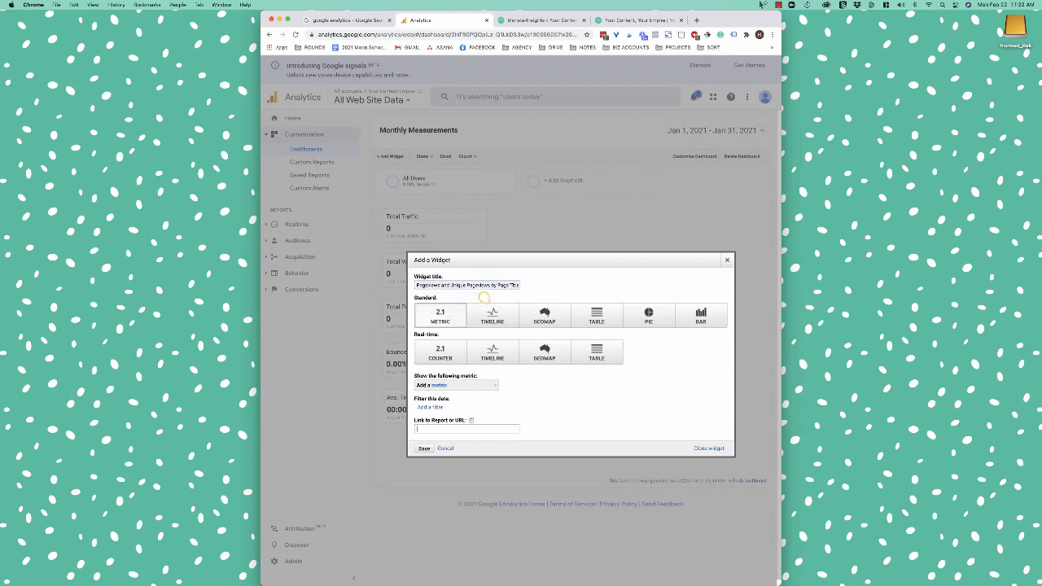
pyautogui.click(587, 310)
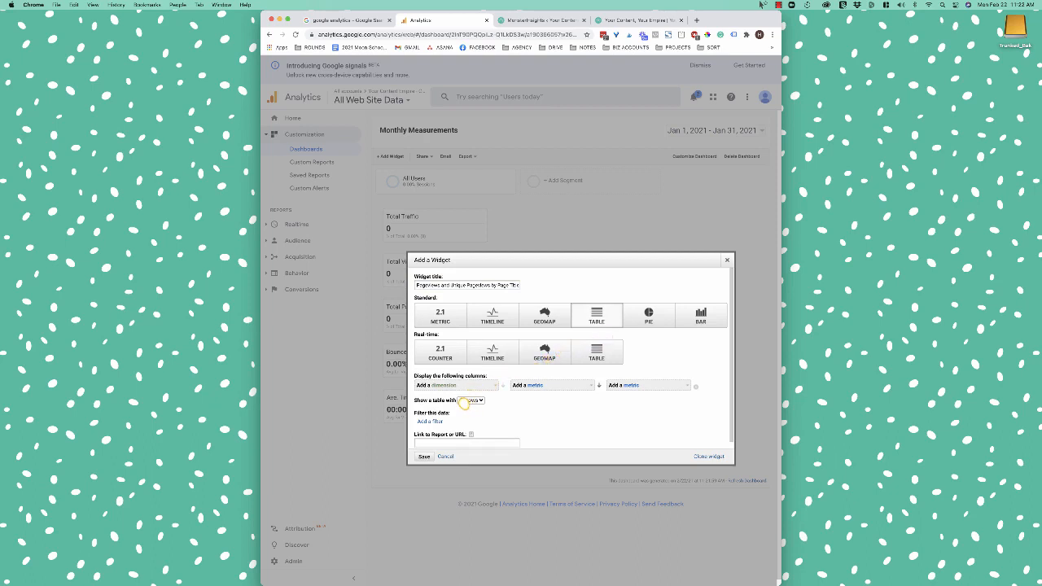
pyautogui.click(463, 387)
pyautogui.write('page ti')
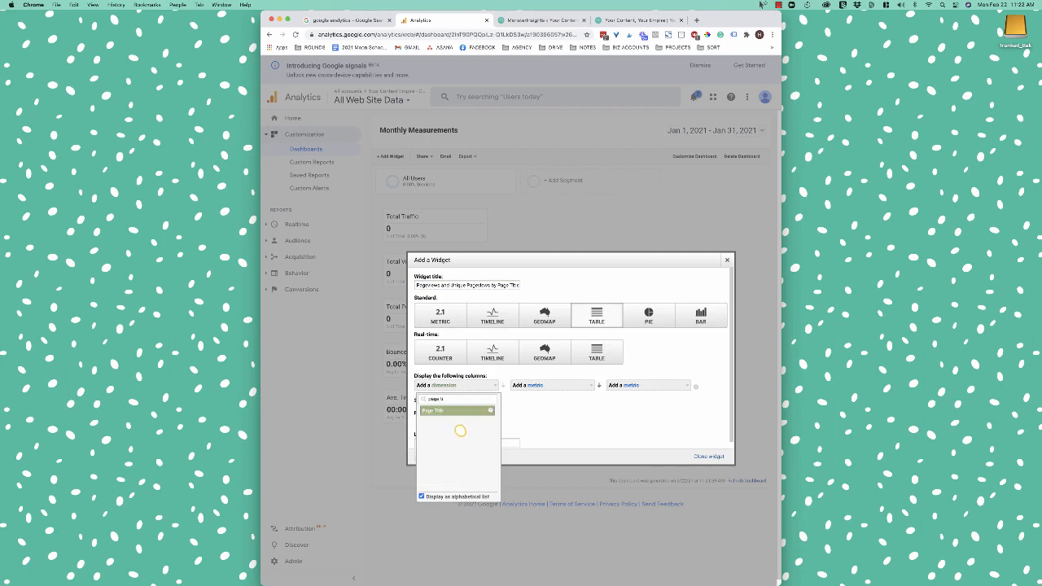
pyautogui.click(456, 410)
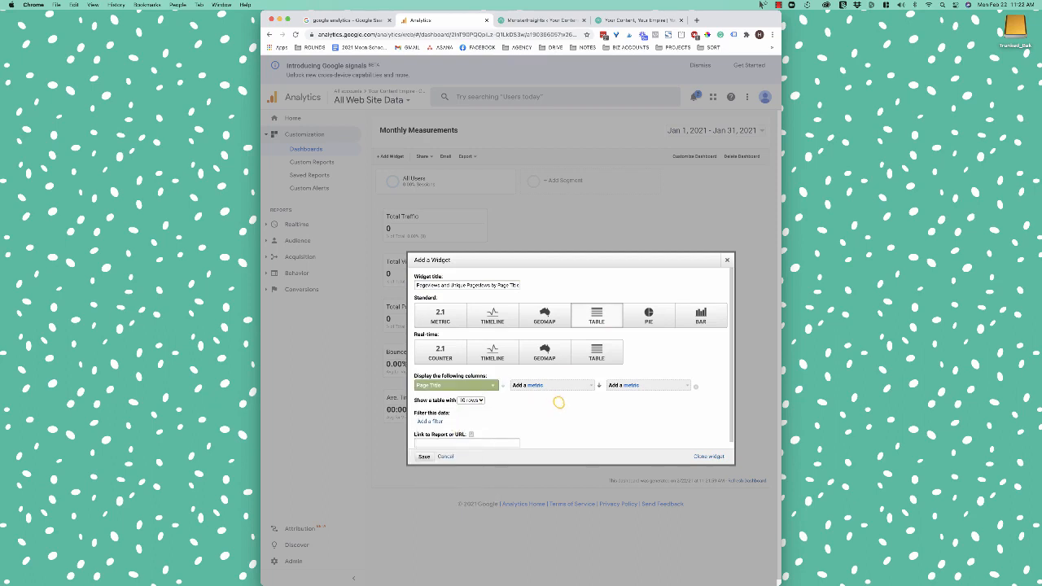
# - Set the table's two metric columns to Pageviews and Unique Pageviews
pyautogui.click(558, 402)
pyautogui.write('page')
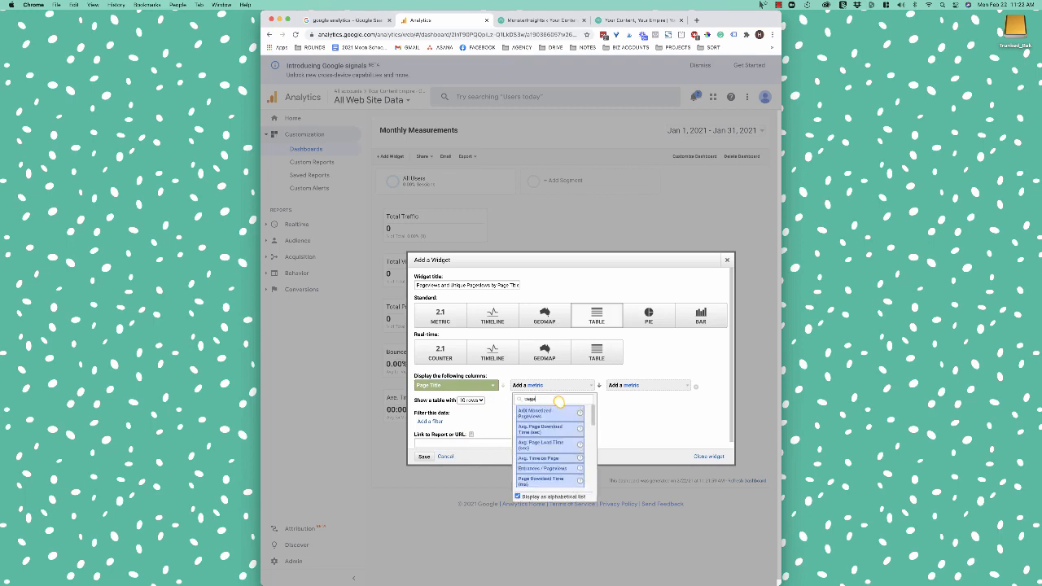
pyautogui.write('vie')
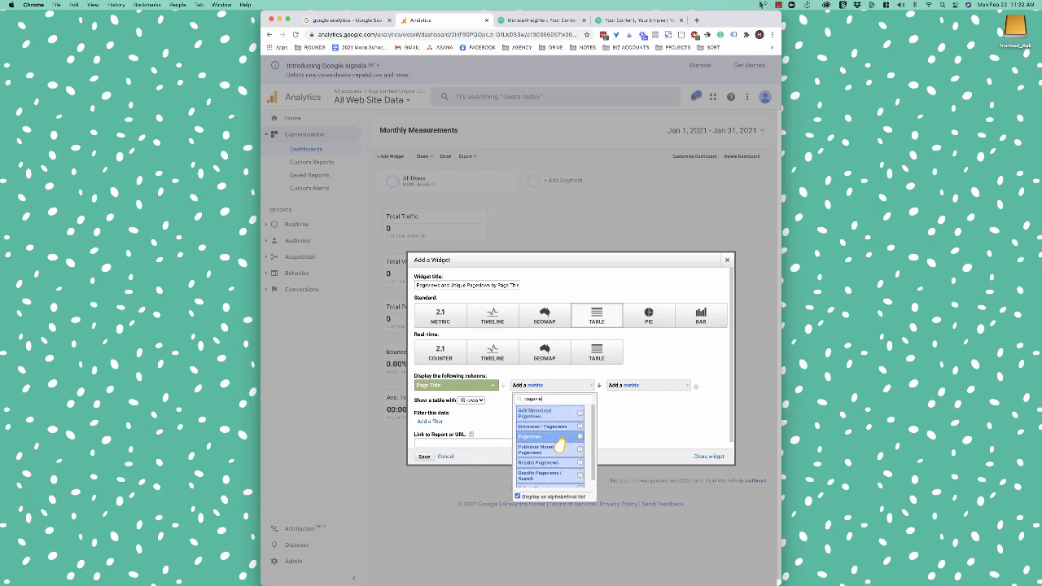
pyautogui.click(559, 447)
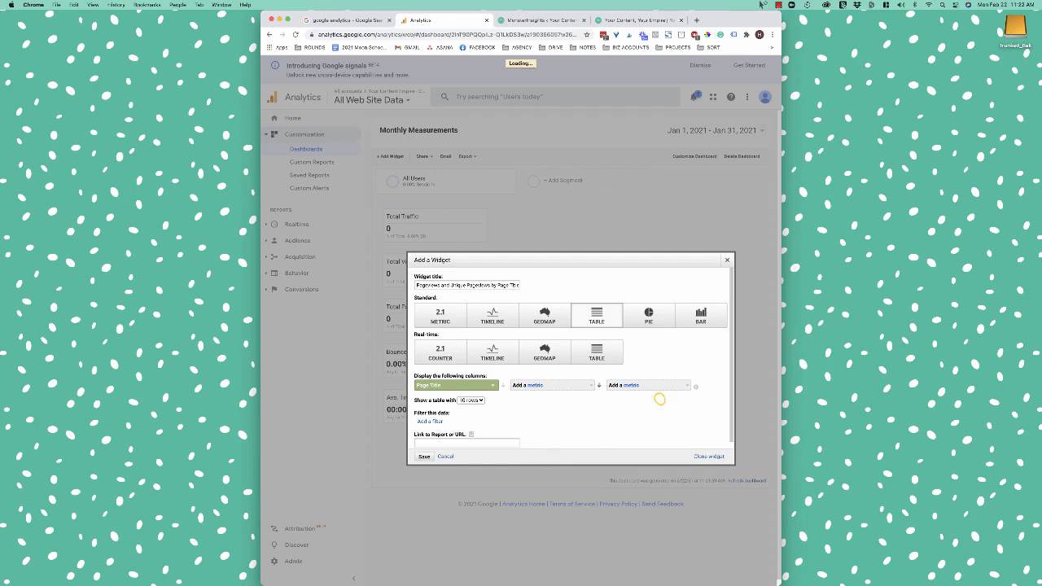
pyautogui.click(657, 389)
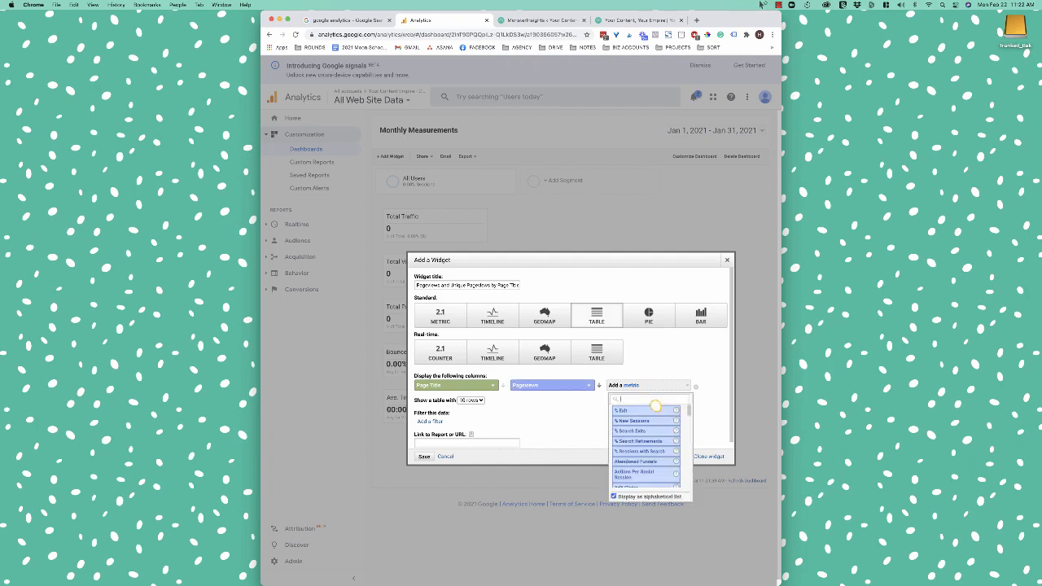
pyautogui.write('unique pa')
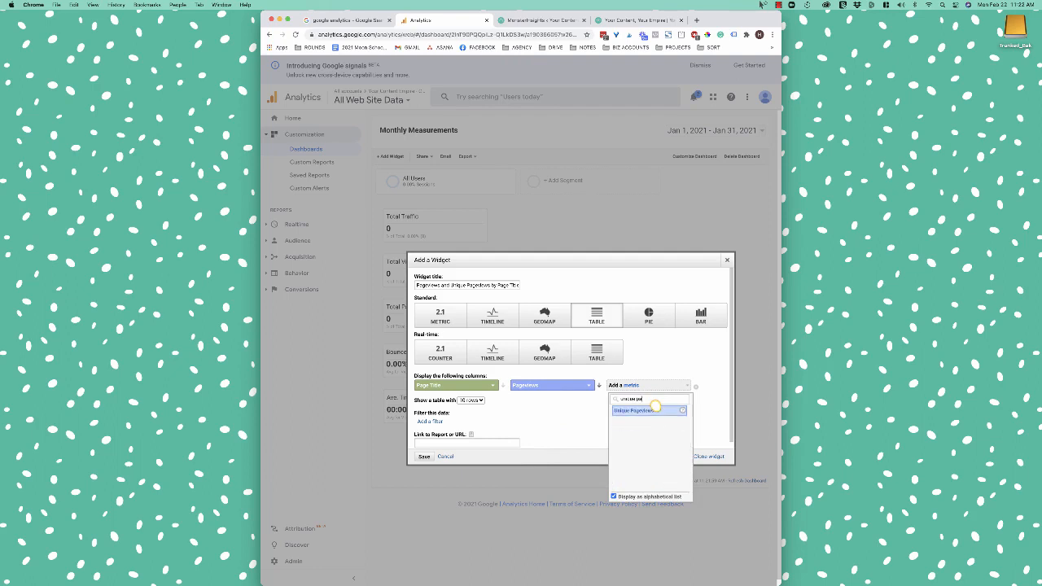
pyautogui.press('Return')
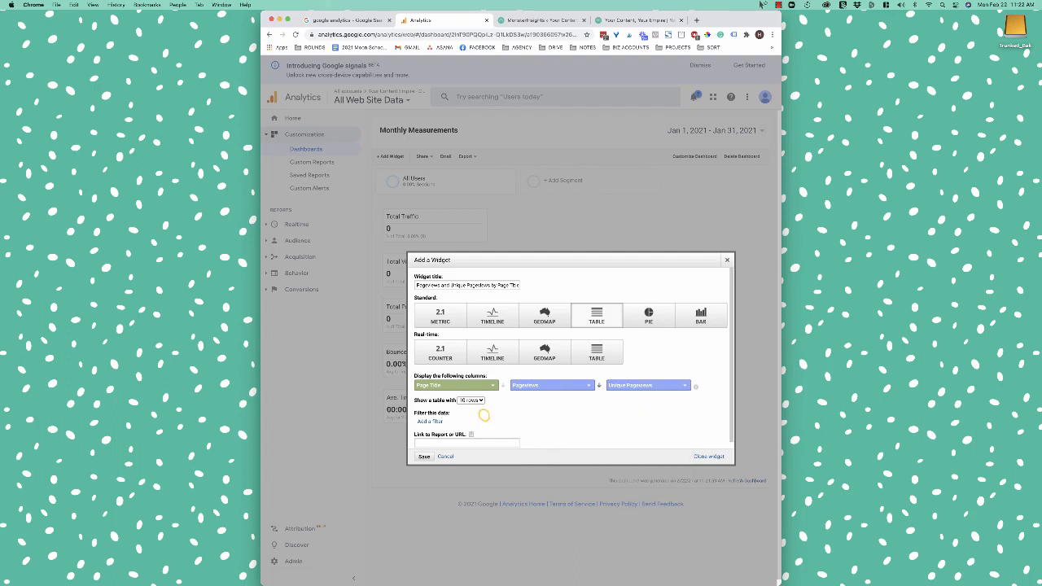
# - Save the pageviews table widget and move it to the top of the dashboard's second column
pyautogui.scroll(-1, 484, 415)
pyautogui.click(424, 456)
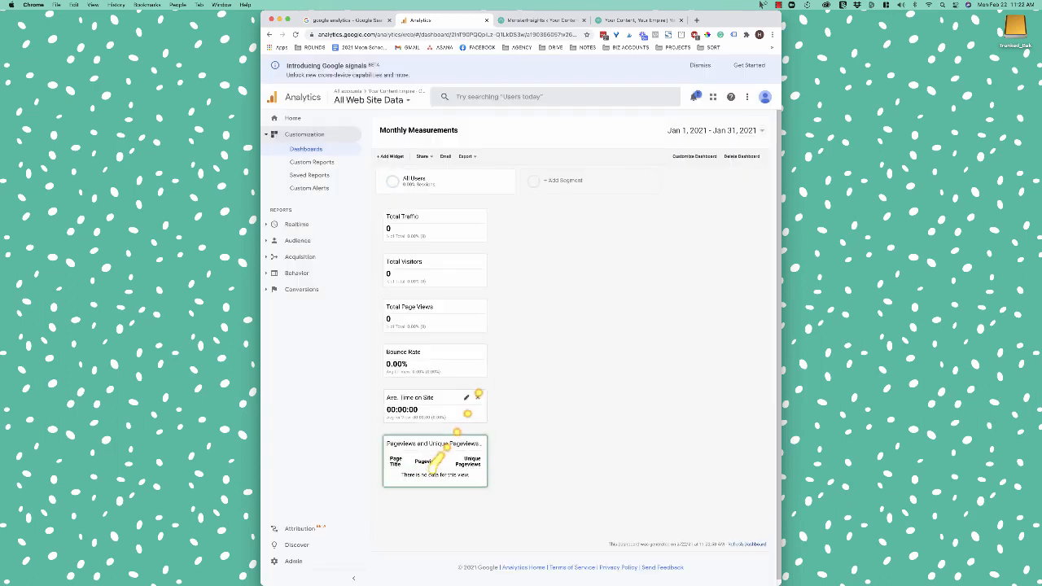
pyautogui.moveTo(429, 453); pyautogui.dragTo(544, 217)
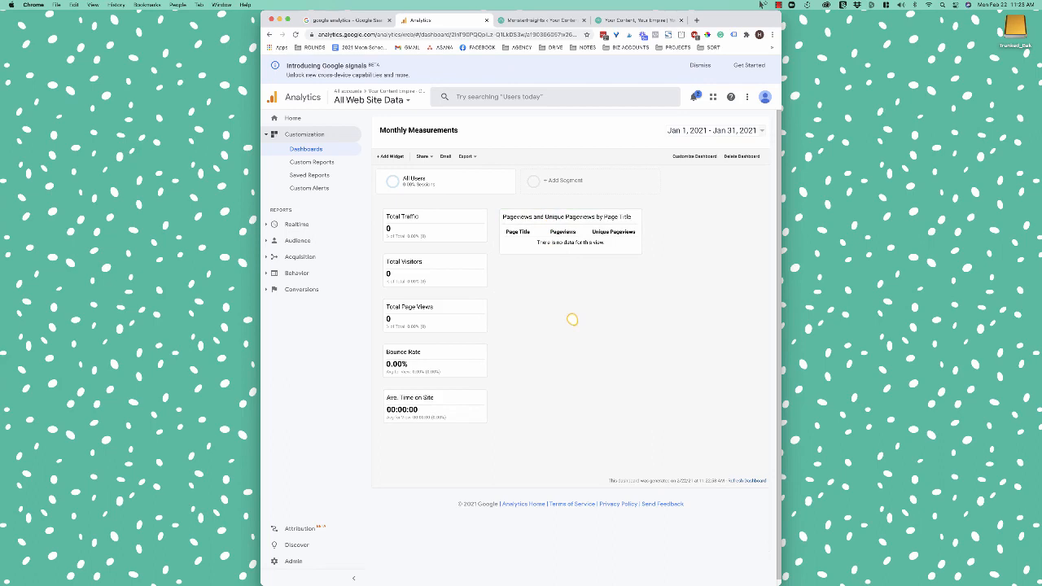
# - Start a standard Table widget titled Average Time on Page & Bounce Rate, with Page Title as its dimension
pyautogui.click(391, 156)
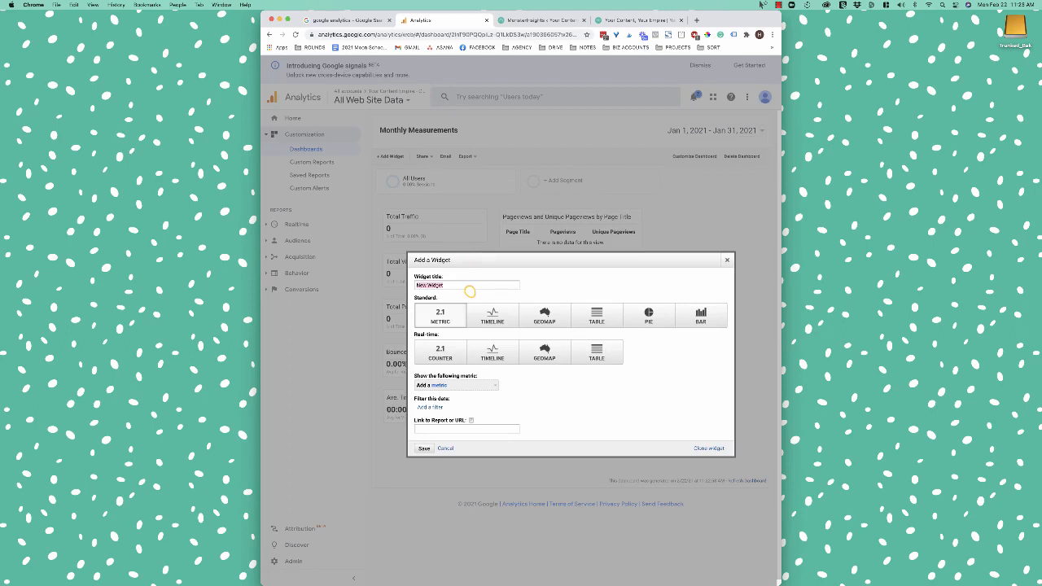
pyautogui.write('Average Time on Page & Bounce Rate')
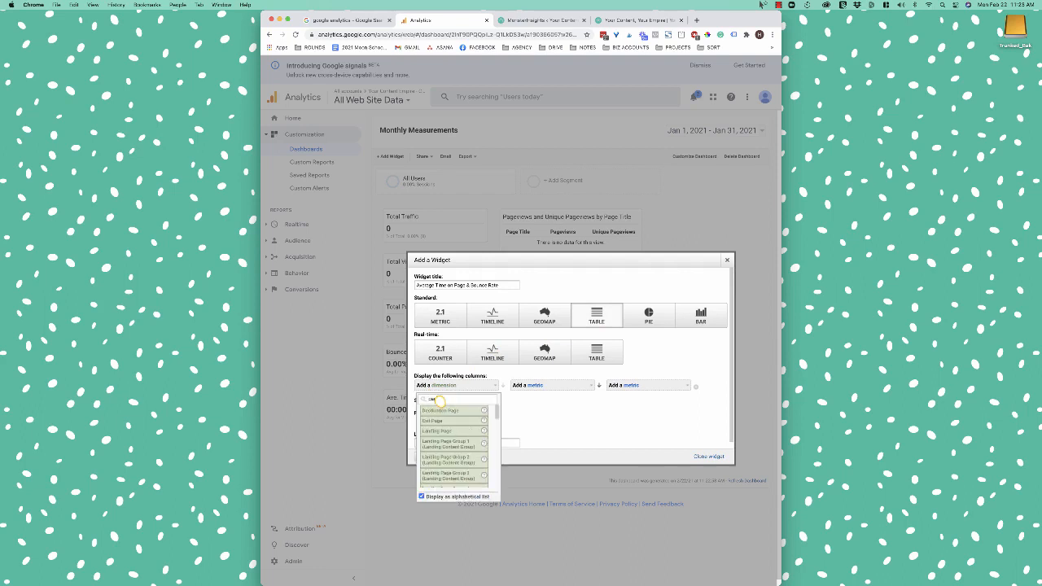
pyautogui.write('page ti')
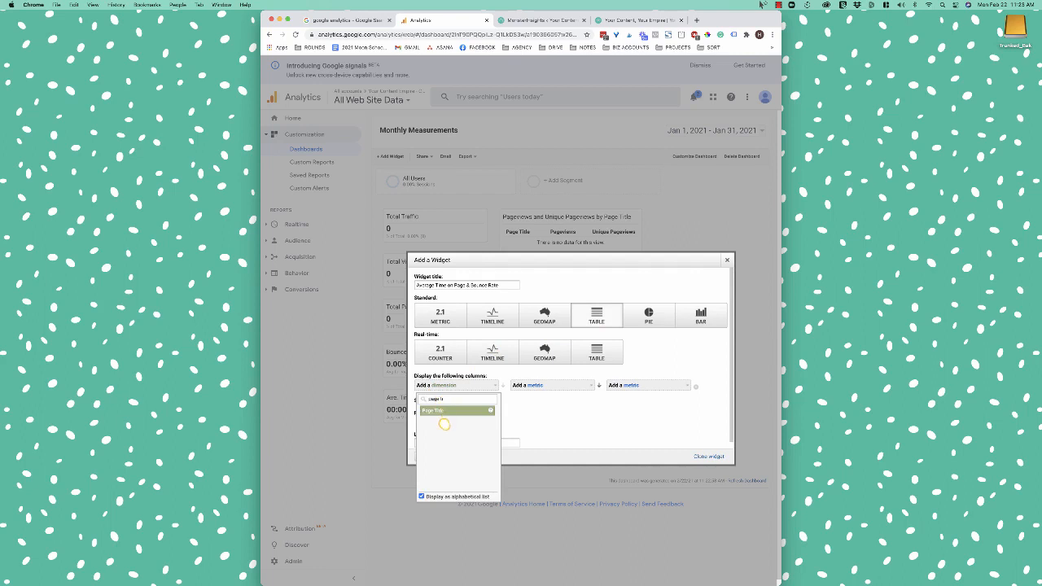
pyautogui.click(439, 411)
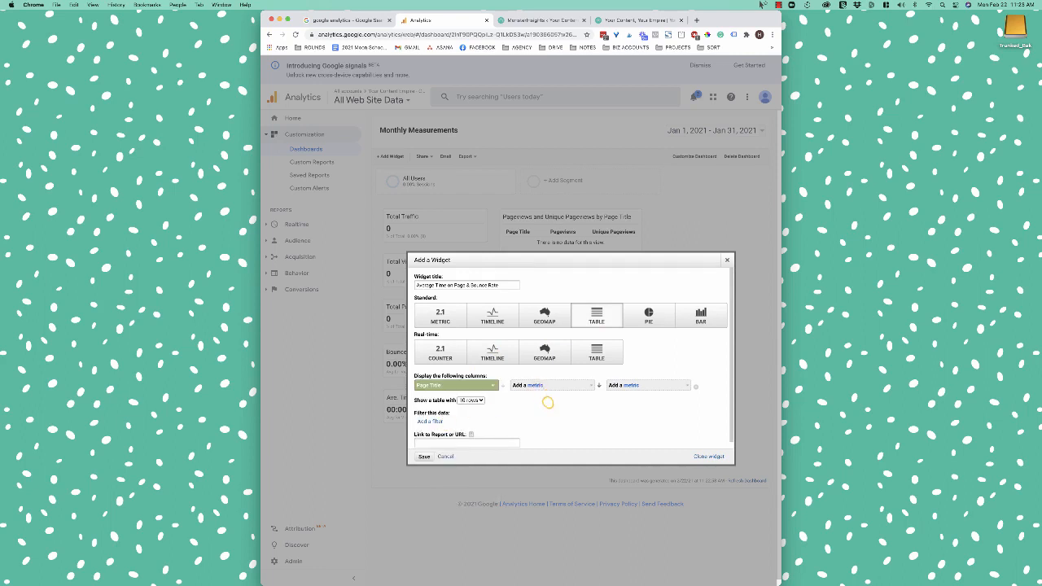
# - Find the Avg. Time on Page metric and assign it to the table's first metric column
pyautogui.click(548, 385)
pyautogui.write('ave')
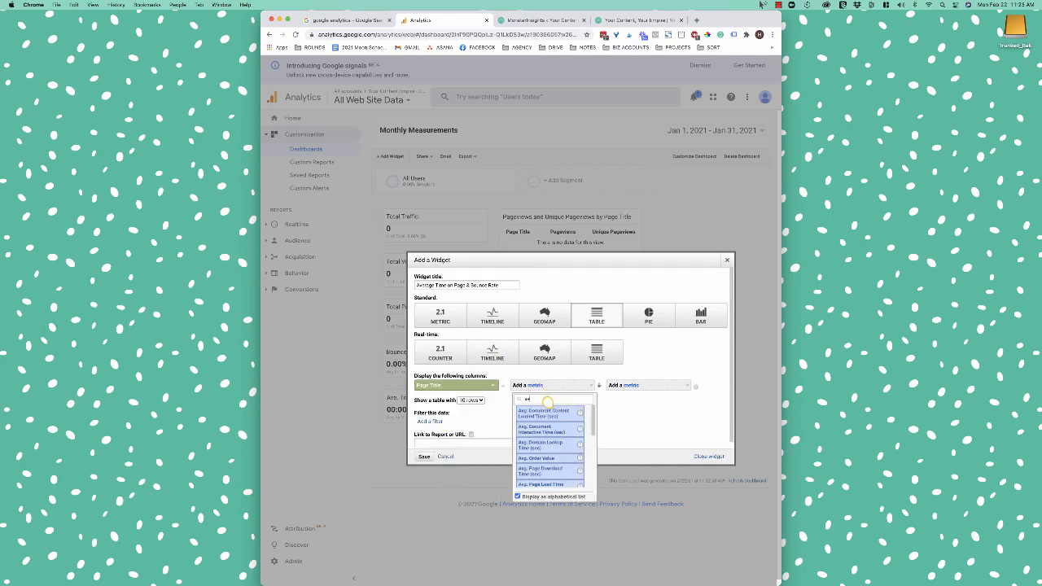
pyautogui.press('BackSpace')
pyautogui.press('BackSpace')
pyautogui.press('BackSpace')
pyautogui.write('time')
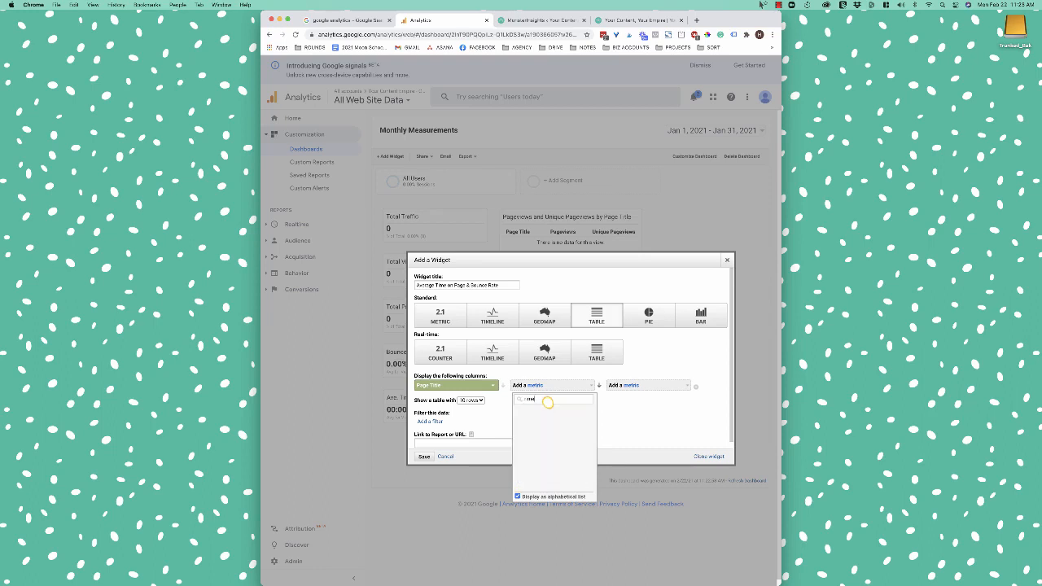
pyautogui.press('super+a')
pyautogui.write('tim')
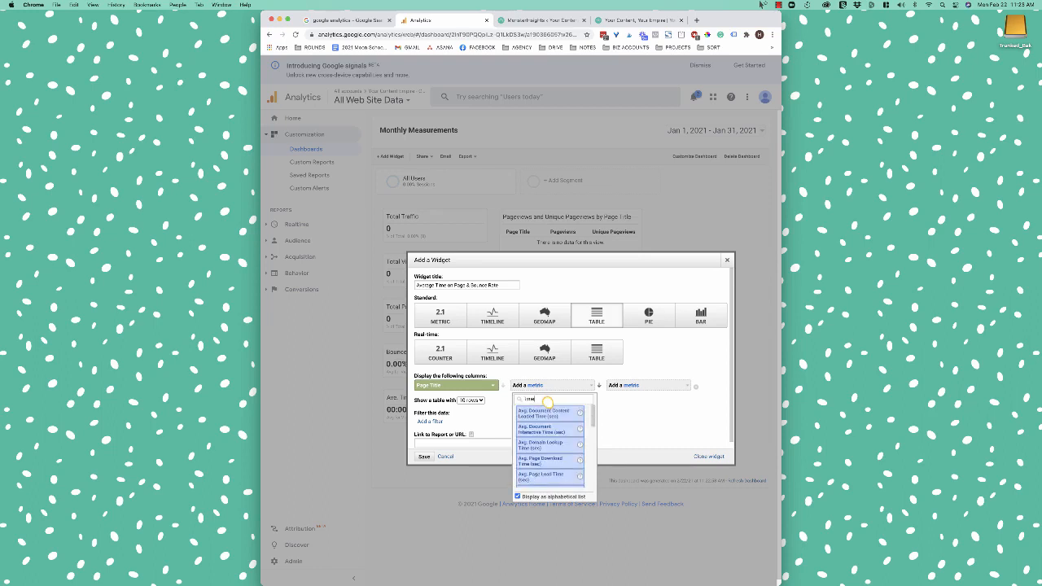
pyautogui.write('e on')
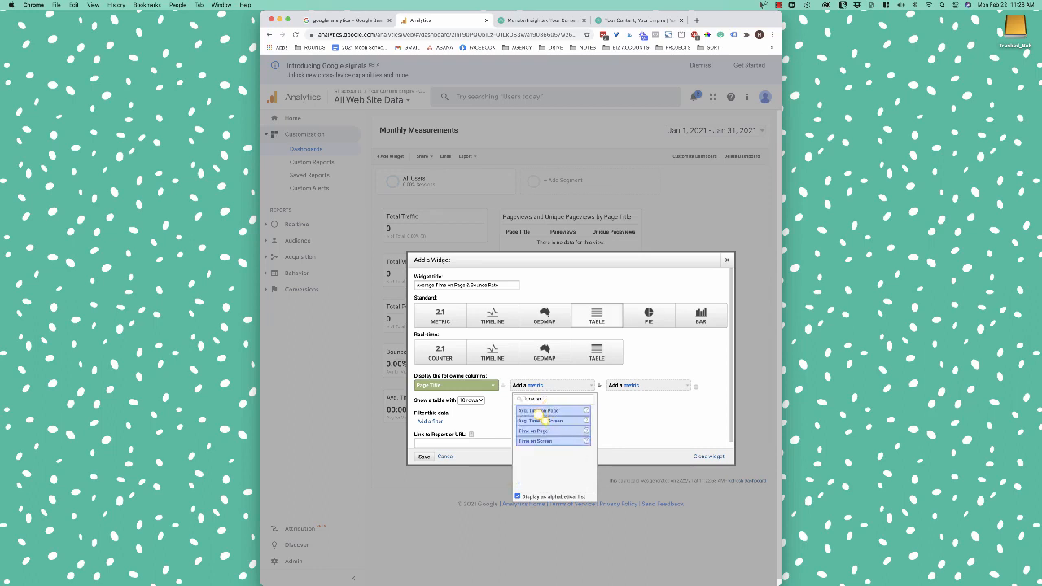
pyautogui.click(539, 410)
# - Set the table's second metric to Bounce Rate, save the widget and place it below the pageviews table in the second column
pyautogui.click(649, 386)
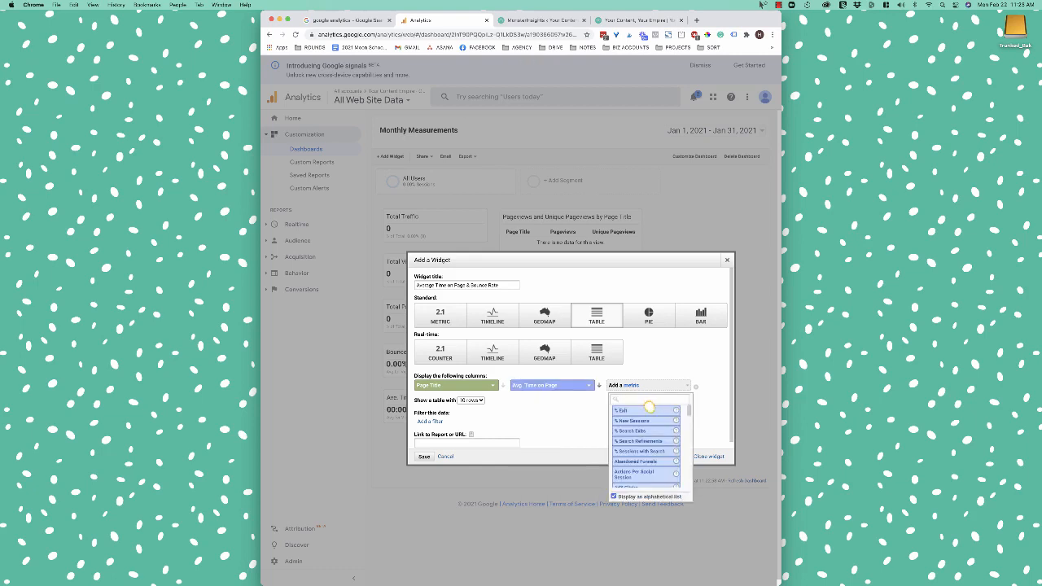
pyautogui.write('boun')
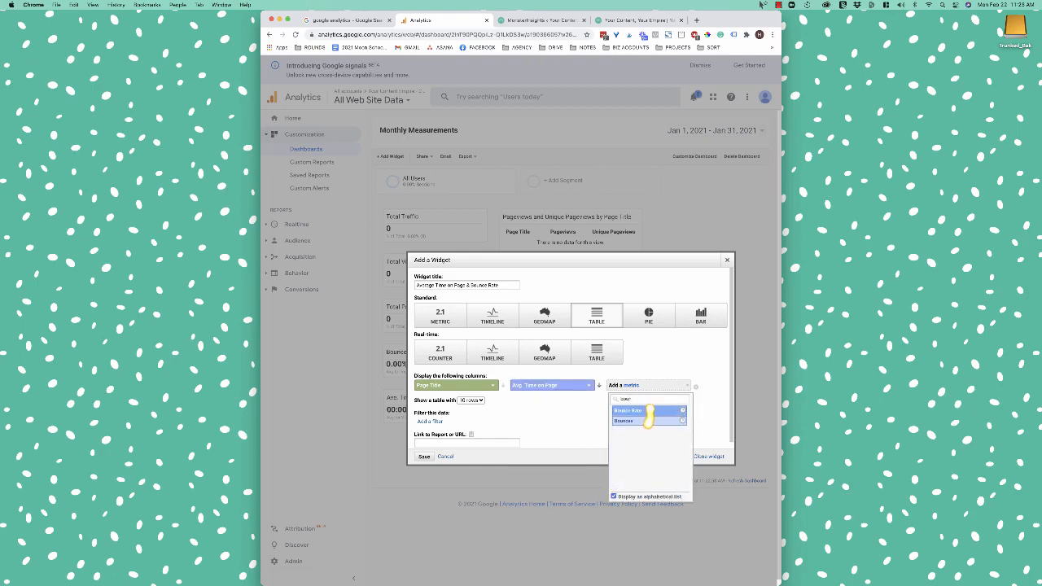
pyautogui.click(649, 409)
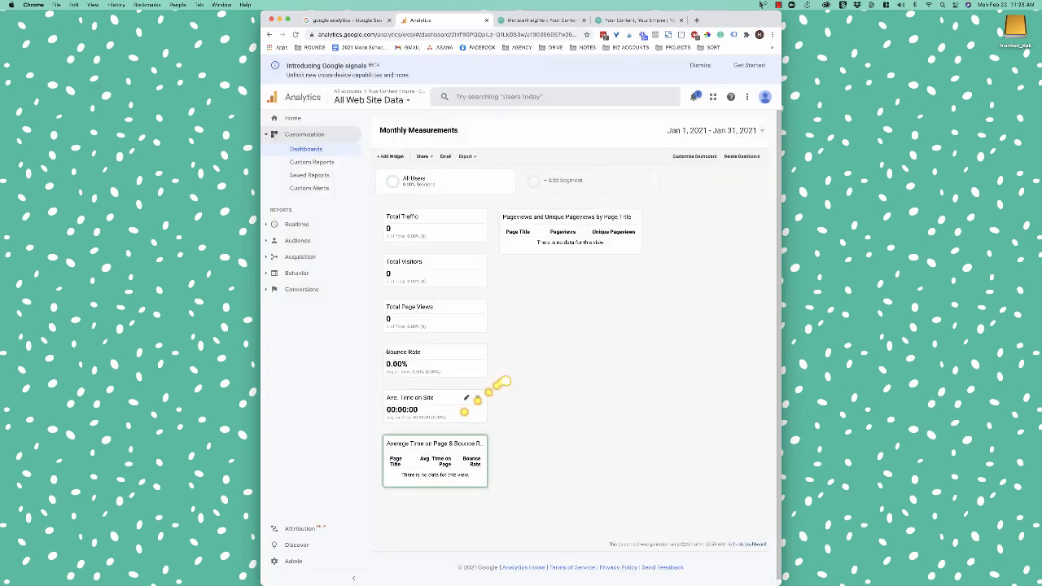
pyautogui.moveTo(425, 444); pyautogui.dragTo(544, 316)
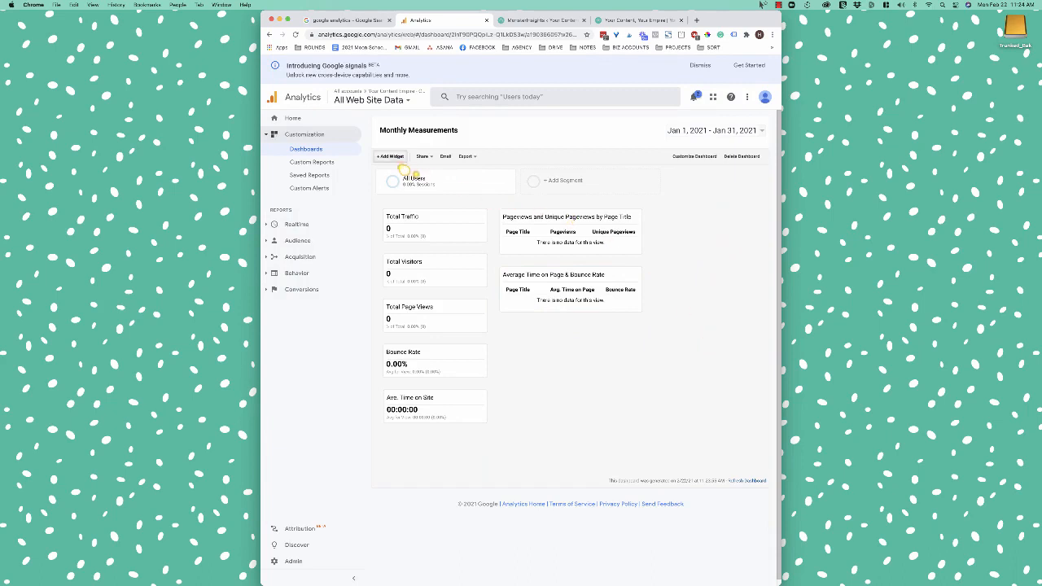
# - Add a metric widget titled YCYE Sales showing YCYE Purchase (Goal 1 Value) and move it to the top of the third column
pyautogui.click(396, 158)
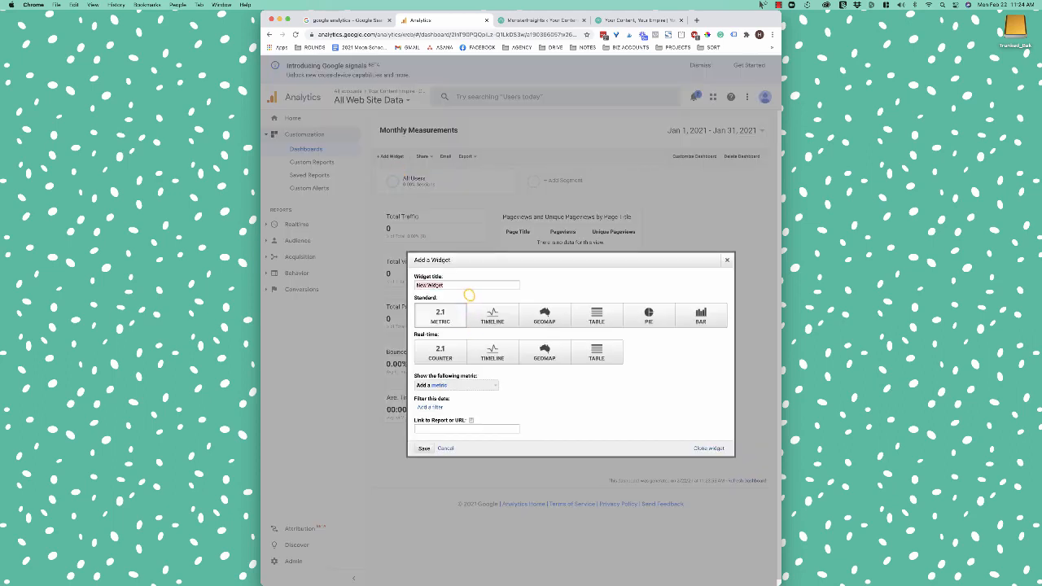
pyautogui.write('YCYE Sales')
pyautogui.click(456, 386)
pyautogui.write('goal')
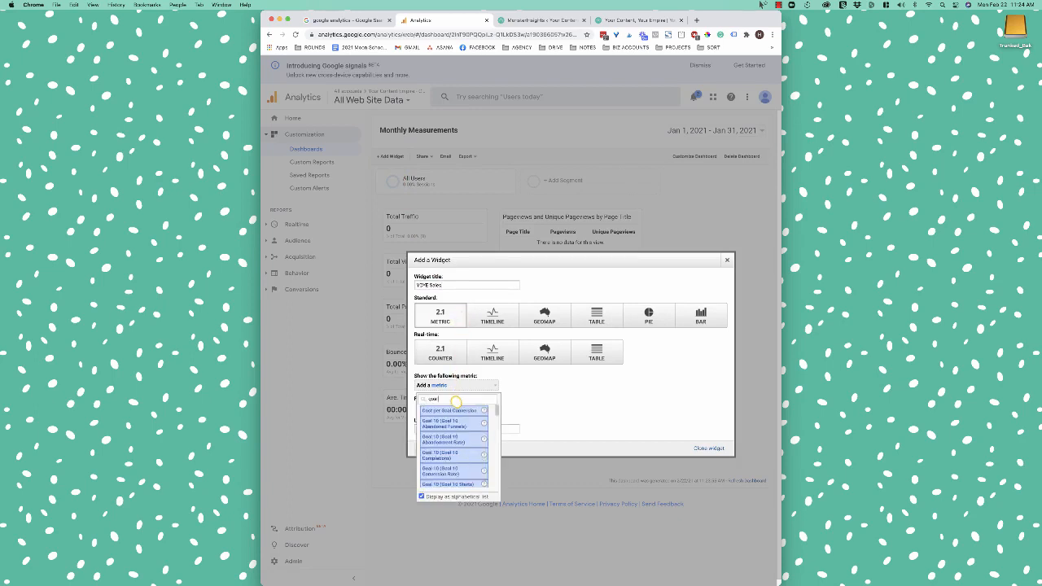
pyautogui.scroll(-5, 459, 439)
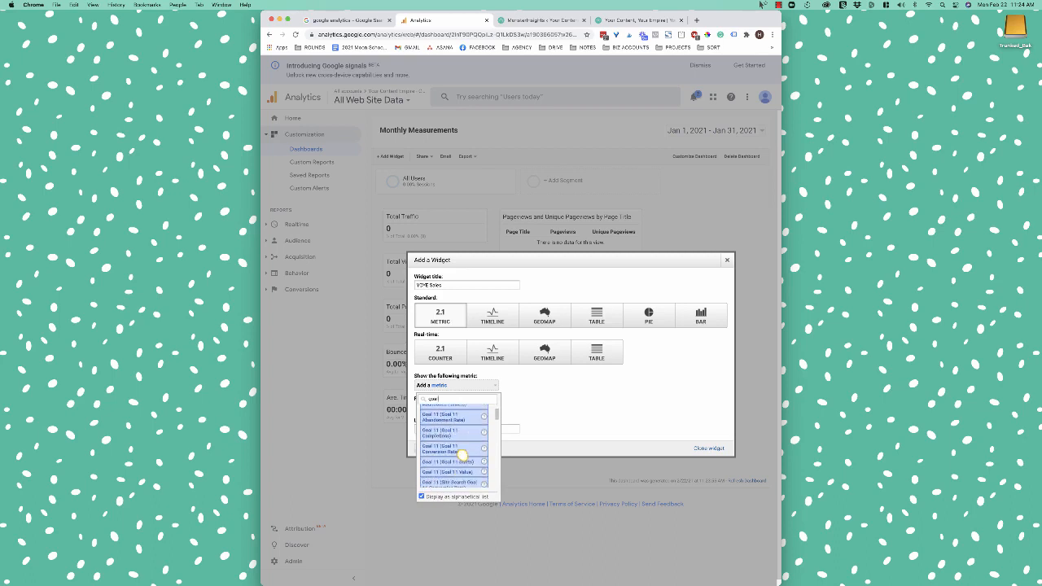
pyautogui.scroll(-2, 461, 455)
pyautogui.scroll(-10, 462, 455)
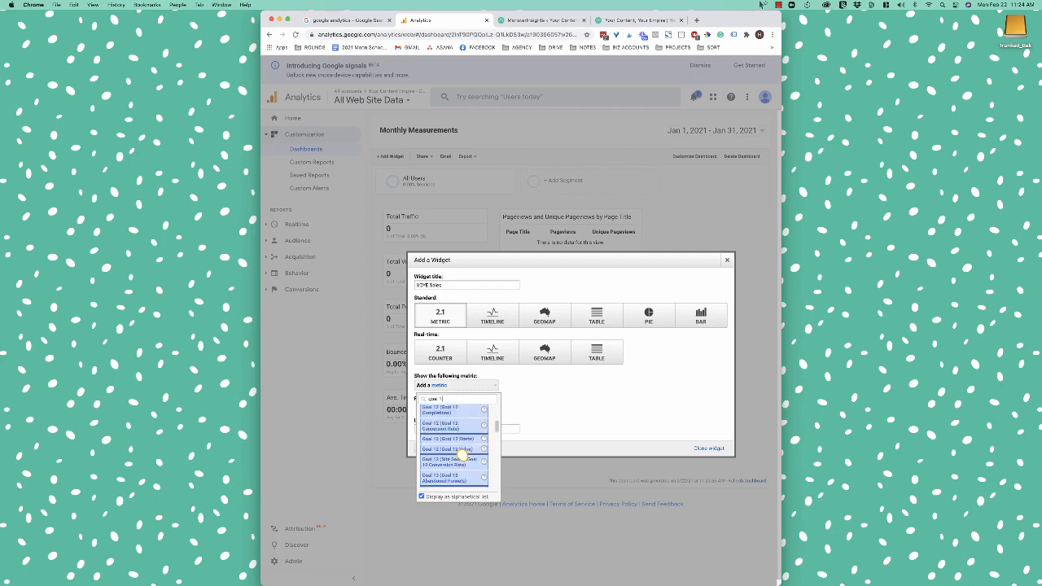
pyautogui.scroll(-3, 462, 456)
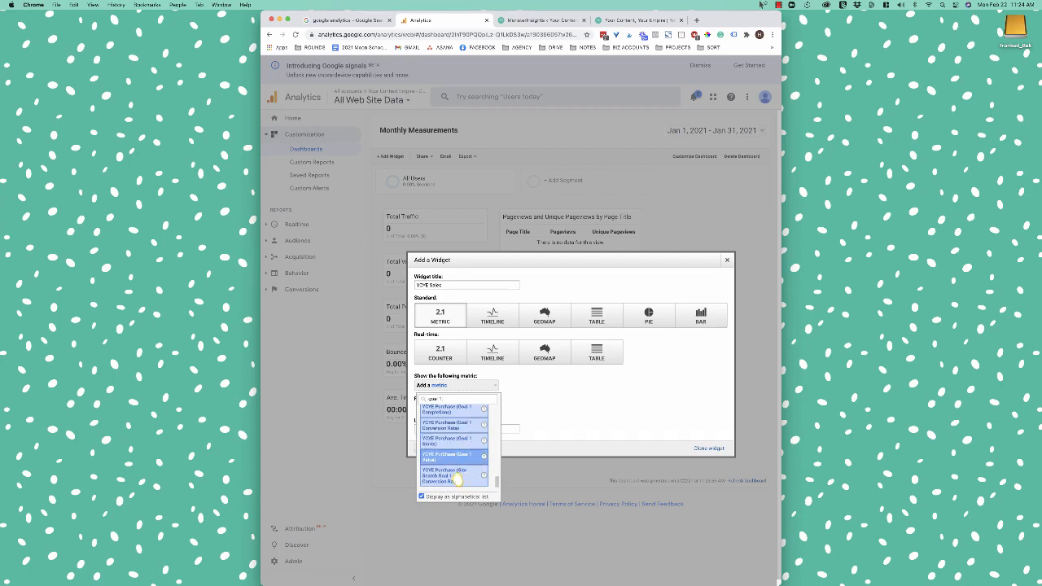
pyautogui.click(455, 472)
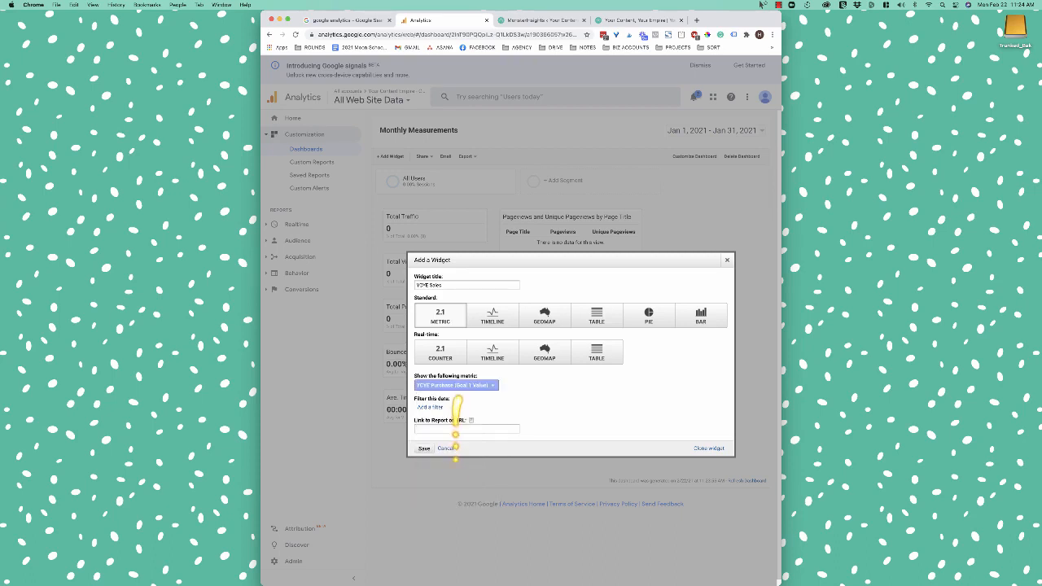
pyautogui.click(425, 448)
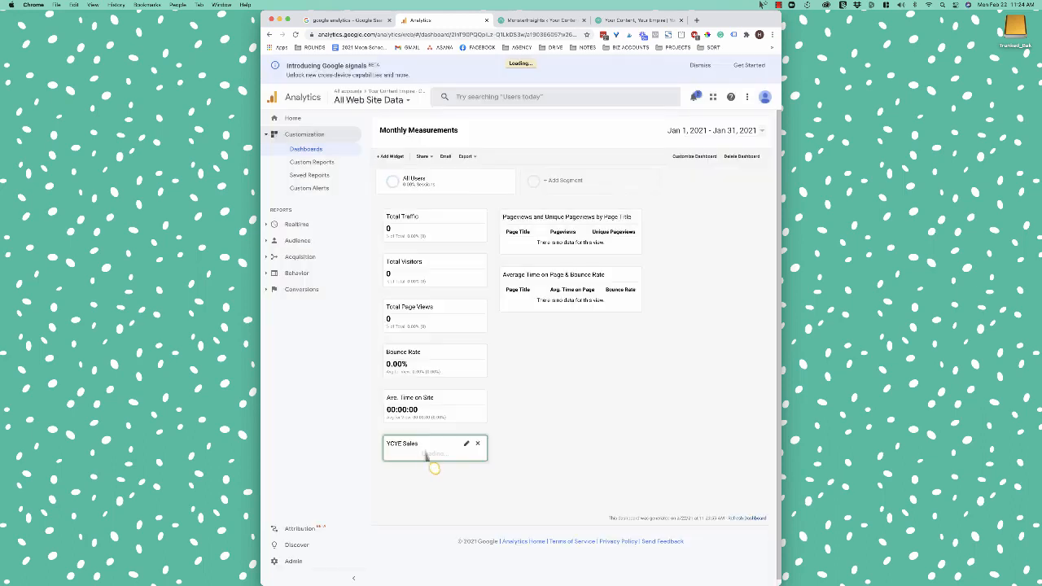
pyautogui.moveTo(426, 452); pyautogui.dragTo(688, 226)
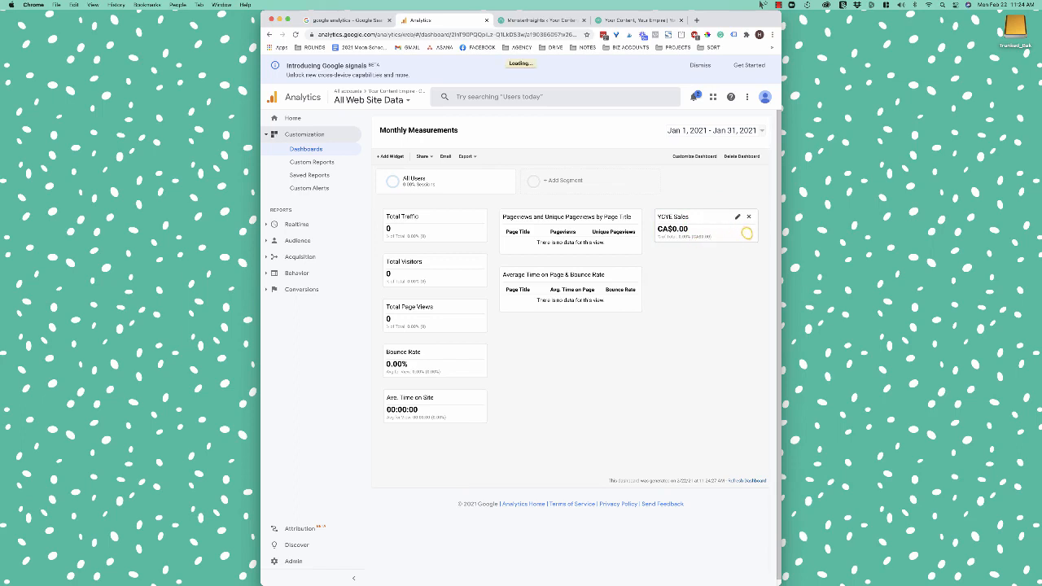
# - Change the YCYE Sales widget's metric to YCYE Purchase (Goal 1 Completions) and save the widget
pyautogui.click(738, 217)
pyautogui.click(492, 379)
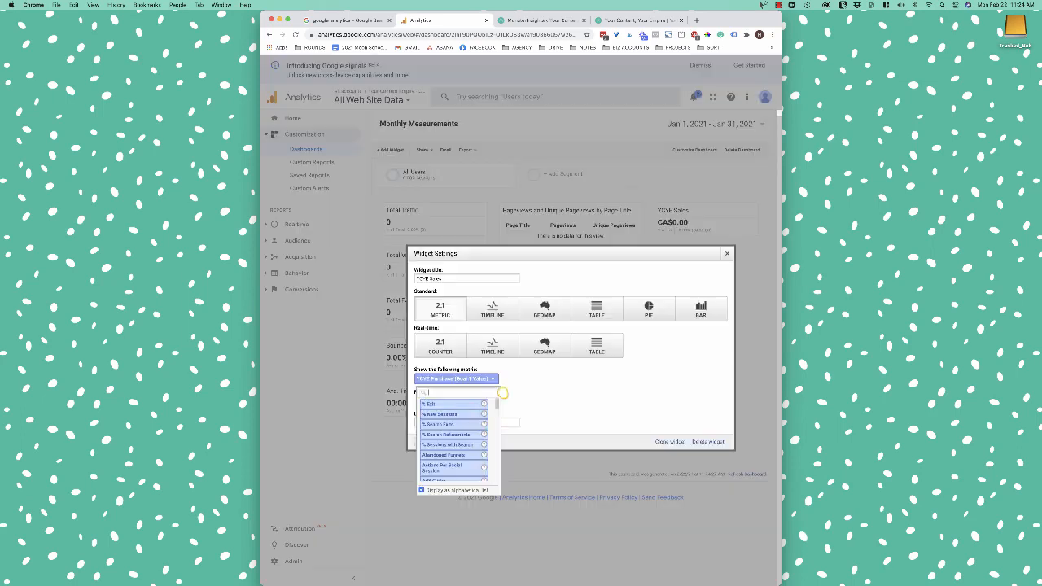
pyautogui.scroll(-5, 476, 415)
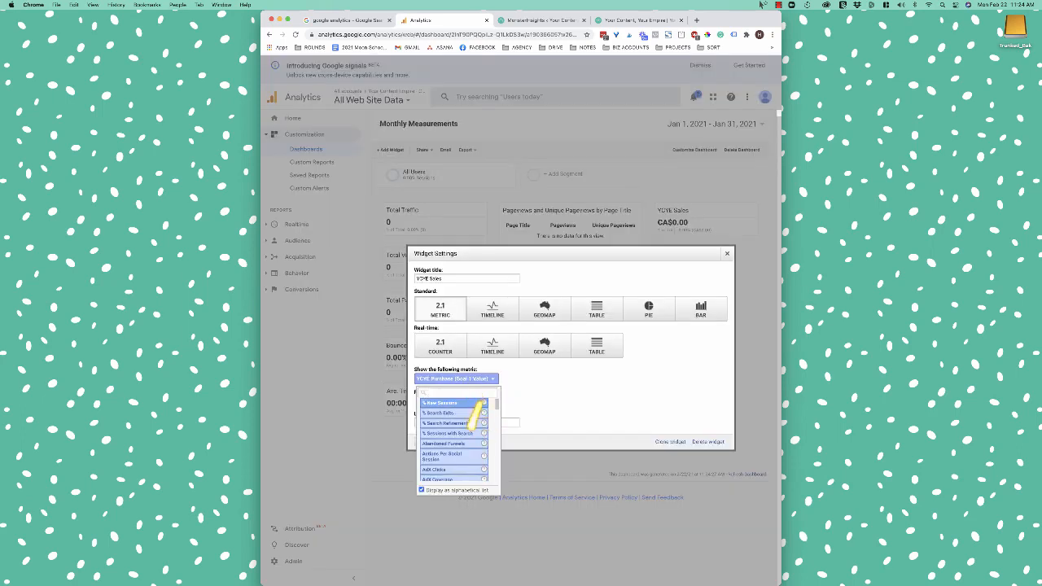
pyautogui.scroll(-5, 476, 440)
pyautogui.scroll(-15, 477, 444)
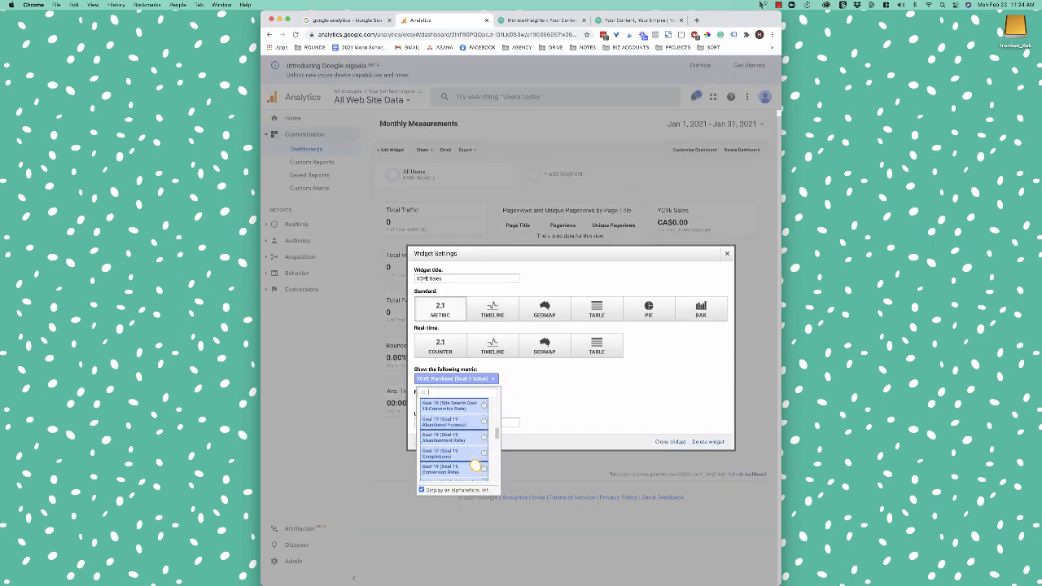
pyautogui.scroll(-20, 472, 460)
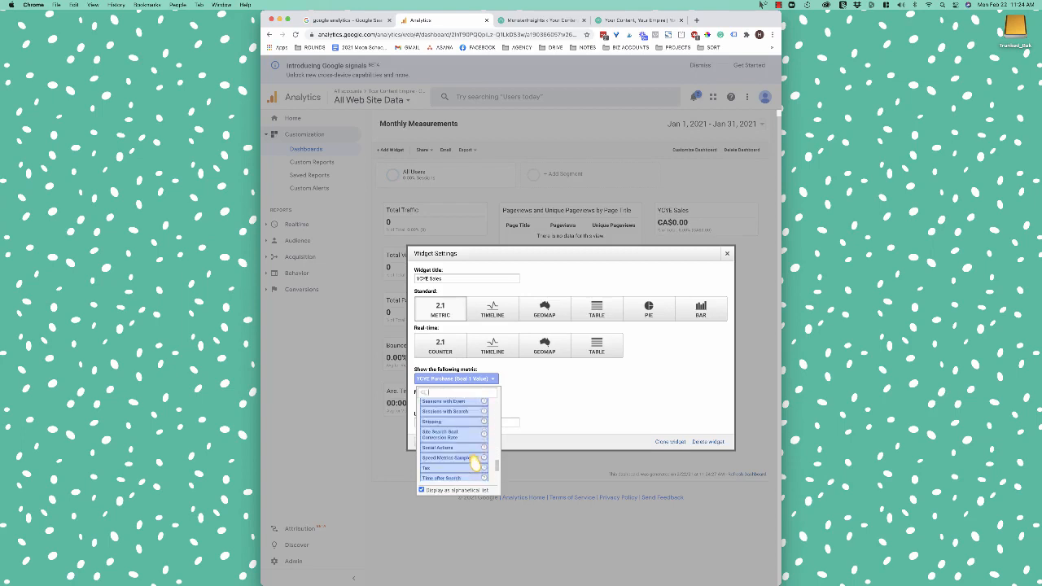
pyautogui.write('ycye')
pyautogui.scroll(5, 460, 419)
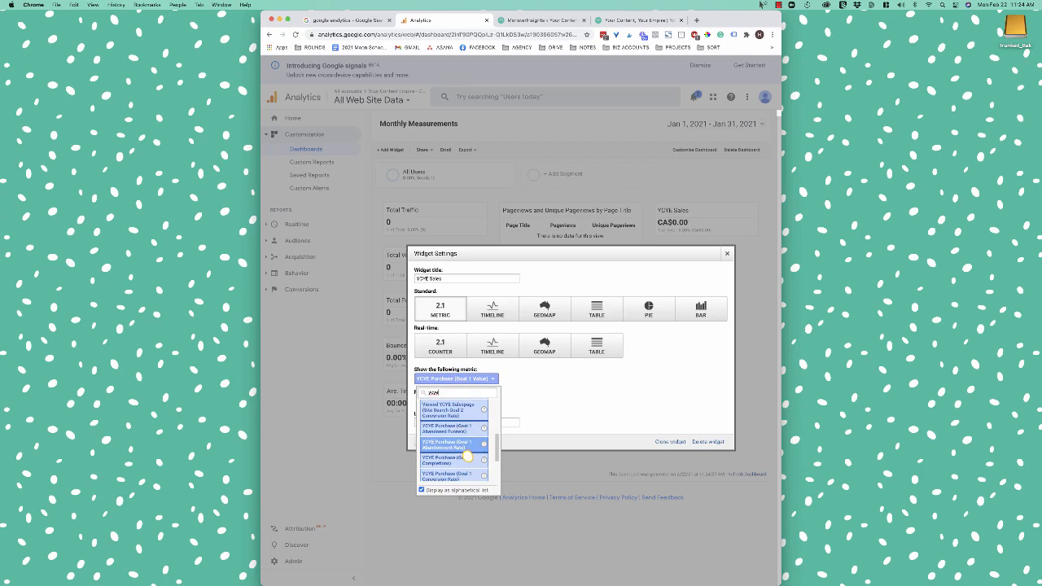
pyautogui.scroll(5, 469, 457)
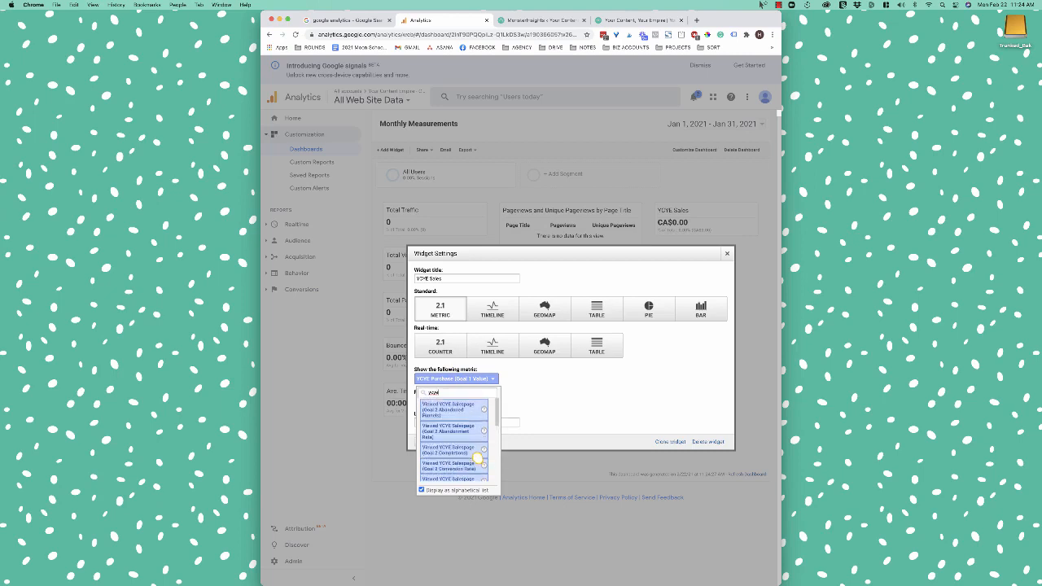
pyautogui.moveTo(502, 421); pyautogui.dragTo(505, 465)
pyautogui.click(468, 458)
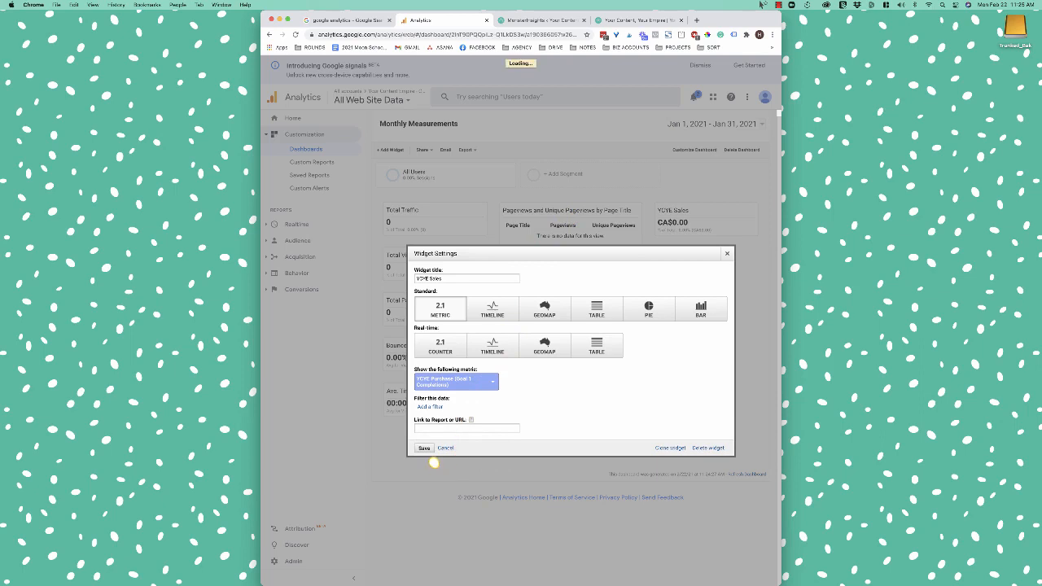
pyautogui.click(424, 449)
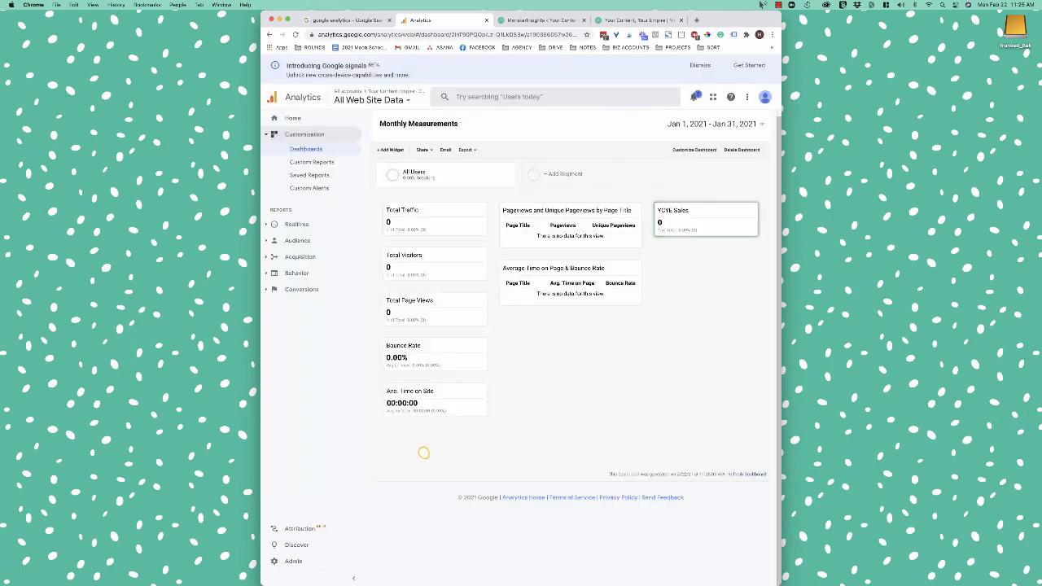
# - Add a metric widget titled YCYE Salespage Views that shows Viewed YCYE Salespage (Goal 2 Completions)
pyautogui.click(391, 150)
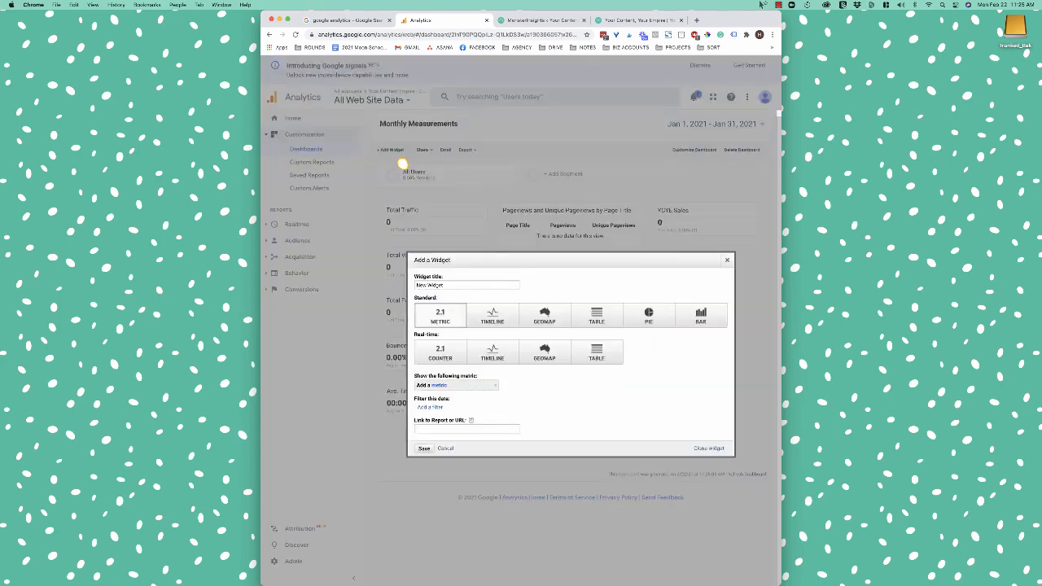
pyautogui.write('YCY')
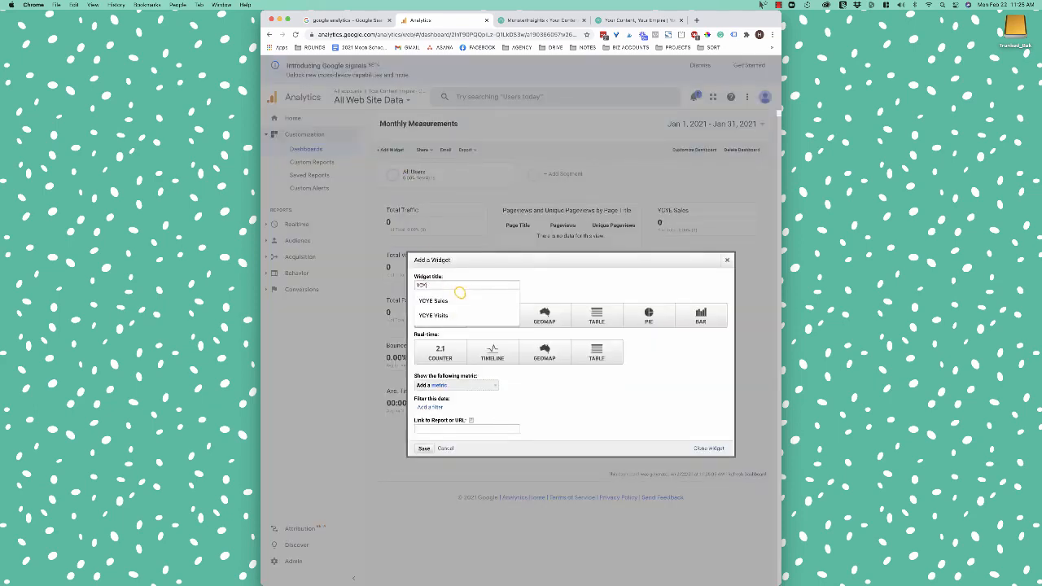
pyautogui.write('E Salespage Views')
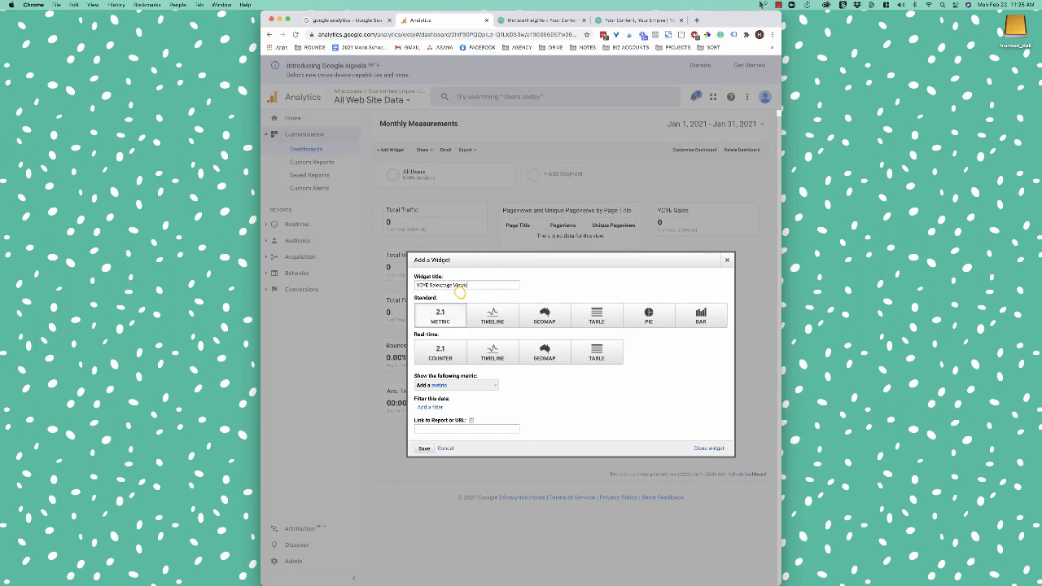
pyautogui.click(458, 386)
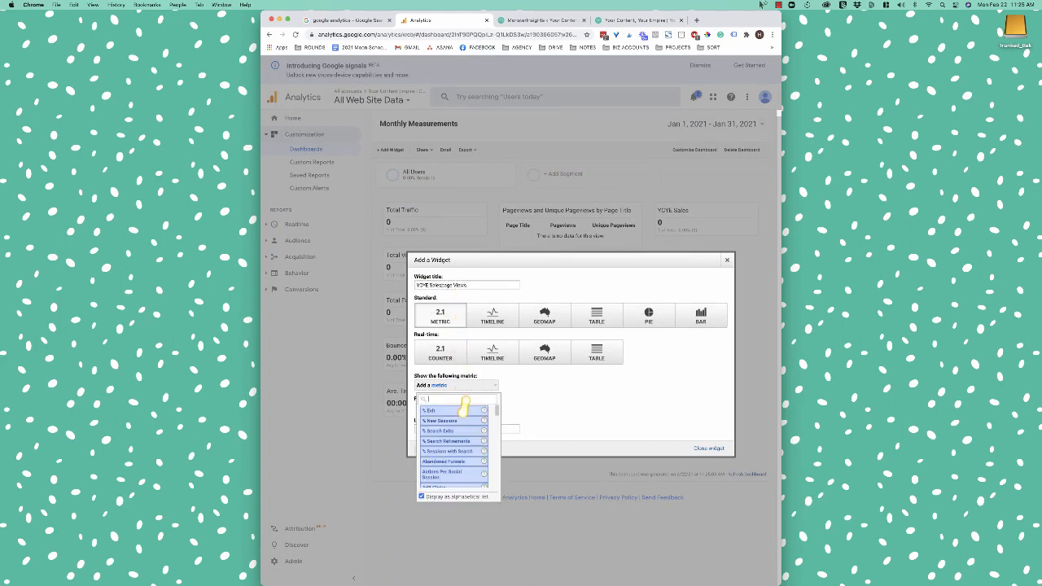
pyautogui.write('ycye')
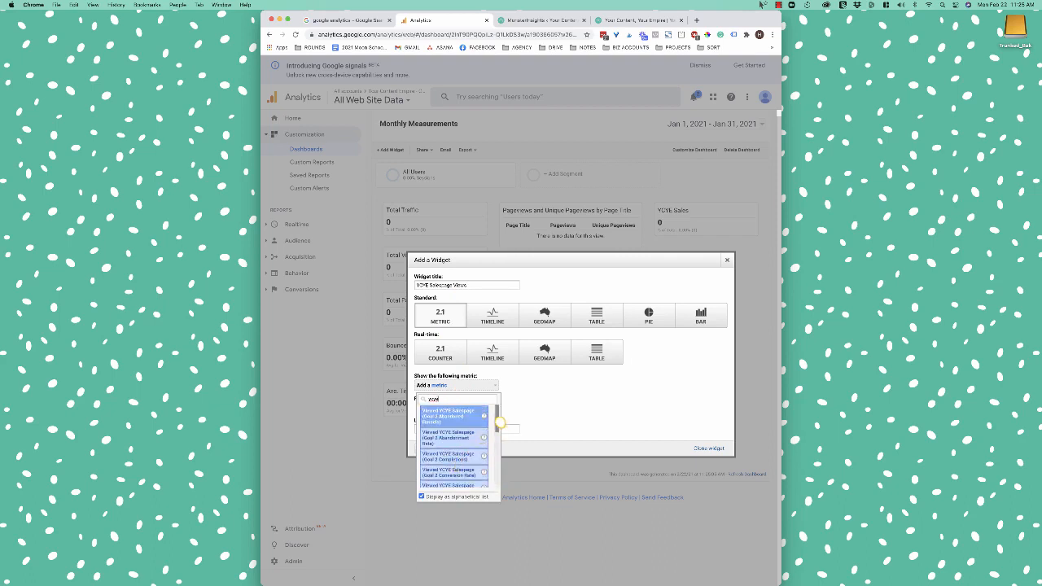
pyautogui.scroll(-3, 498, 429)
pyautogui.scroll(-1, 505, 432)
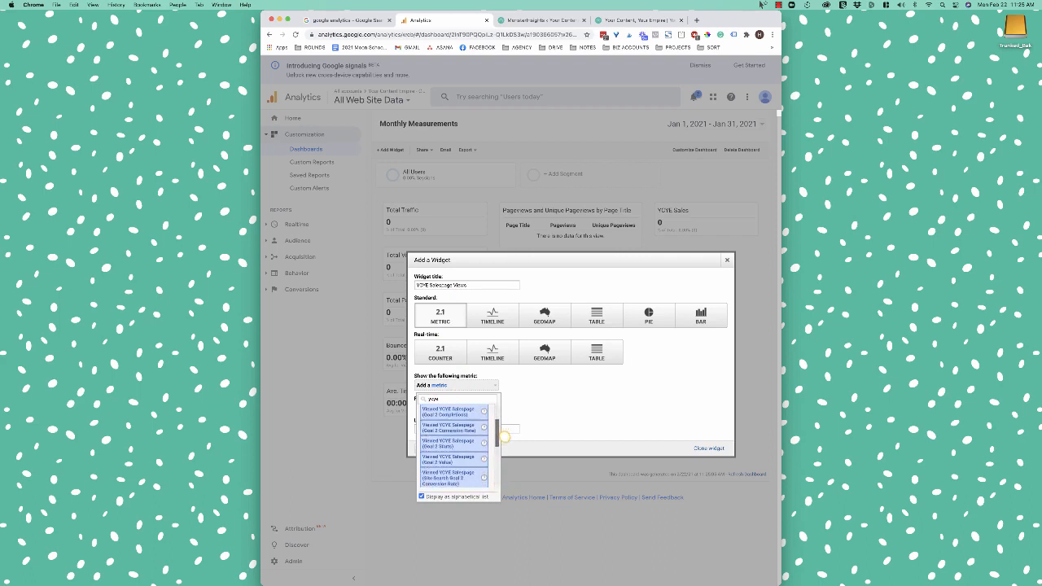
pyautogui.scroll(-1, 505, 438)
pyautogui.scroll(-3, 503, 439)
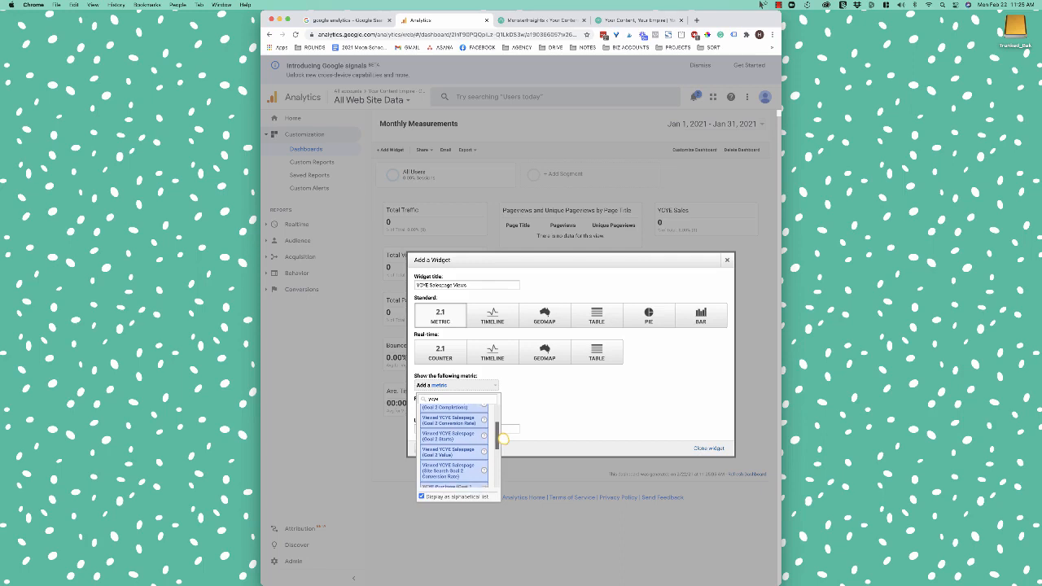
pyautogui.scroll(3, 500, 447)
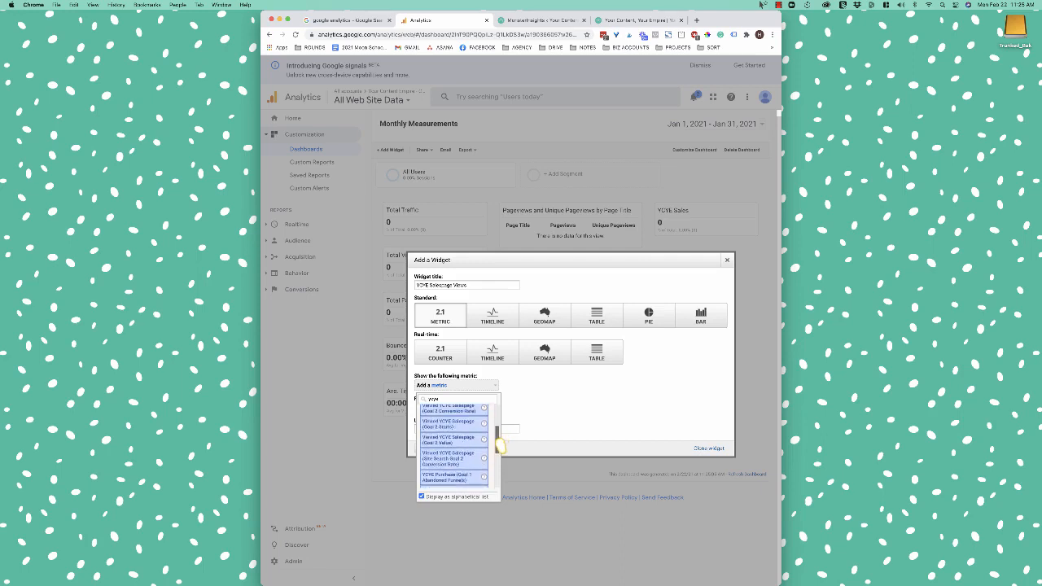
pyautogui.moveTo(500, 438); pyautogui.dragTo(497, 435)
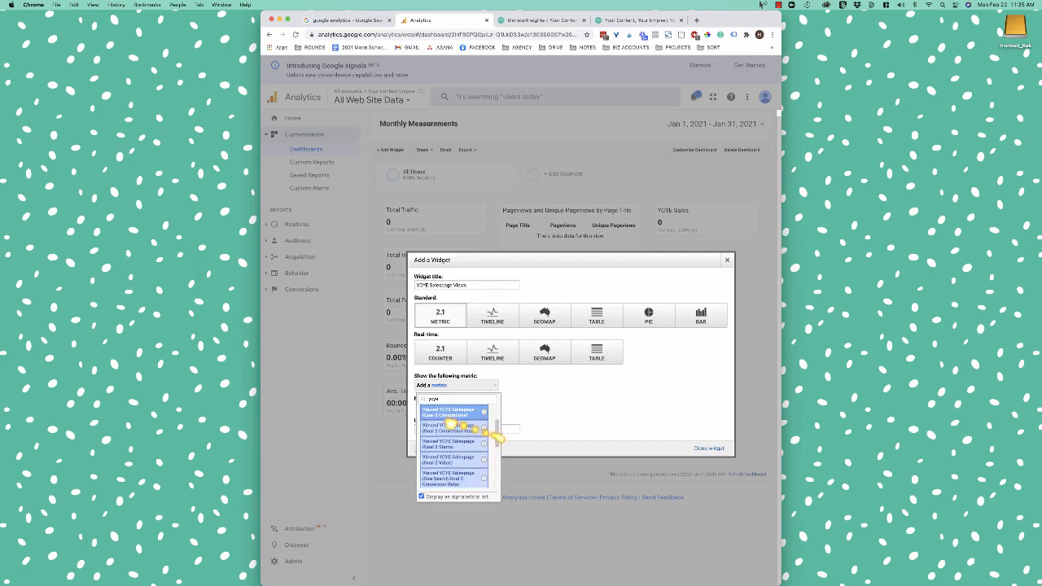
pyautogui.click(455, 424)
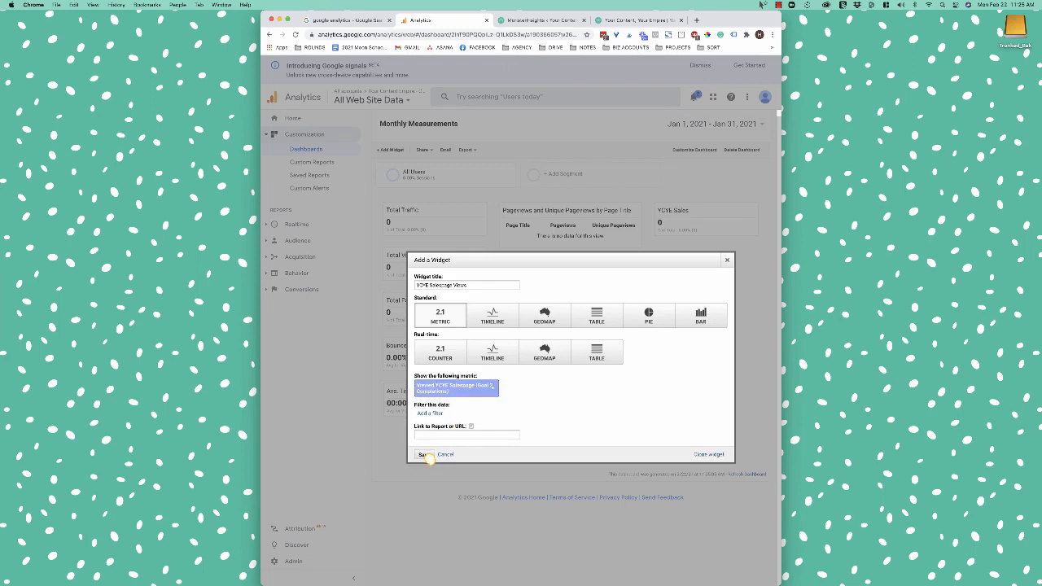
pyautogui.click(425, 454)
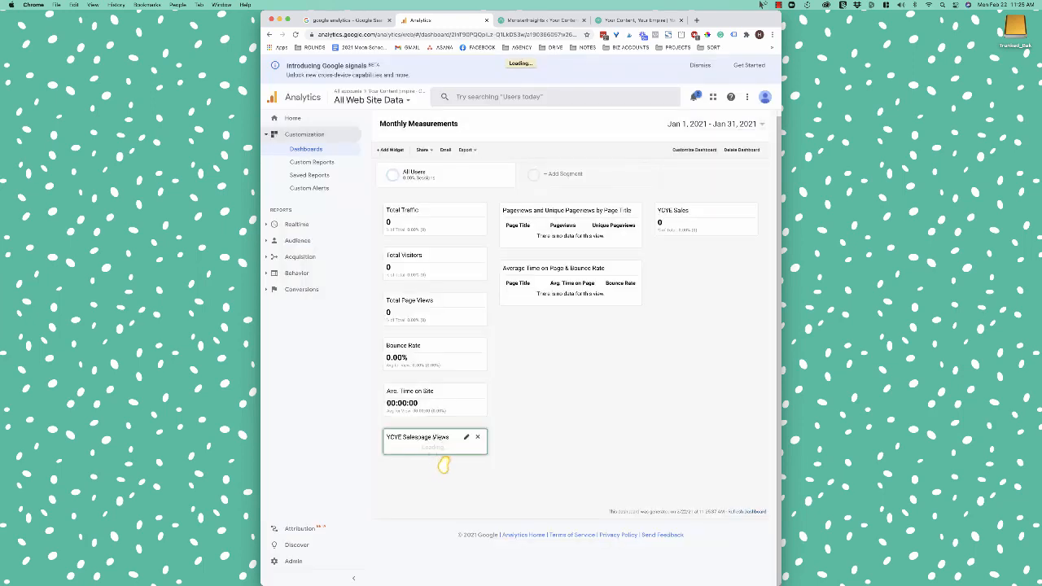
# - Move the YCYE Salespage Views widget below YCYE Sales in the dashboard's third column
pyautogui.moveTo(441, 446); pyautogui.dragTo(687, 264)
pyautogui.moveTo(698, 251); pyautogui.dragTo(702, 252)
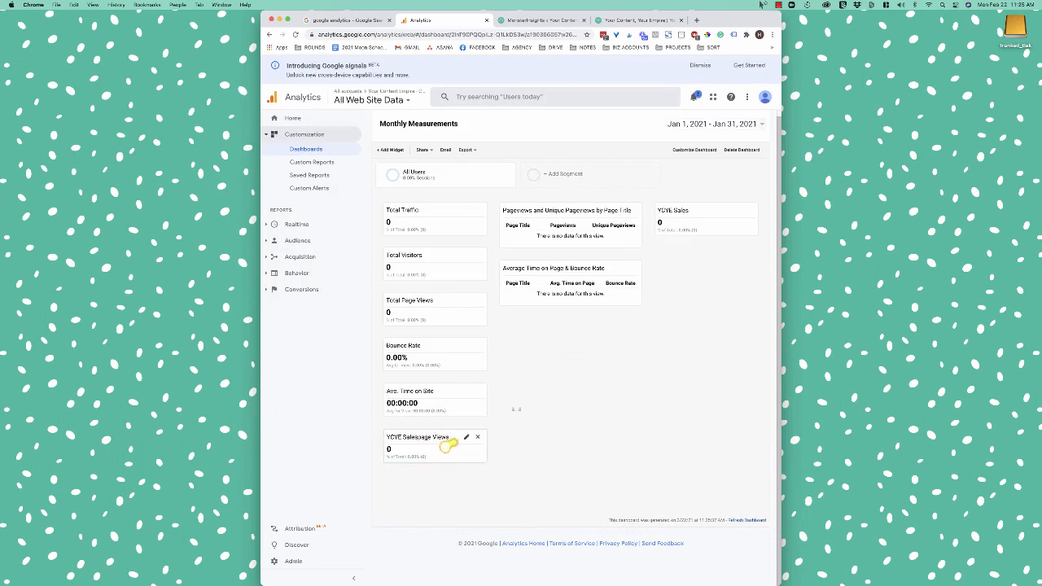
pyautogui.moveTo(447, 439); pyautogui.dragTo(720, 260)
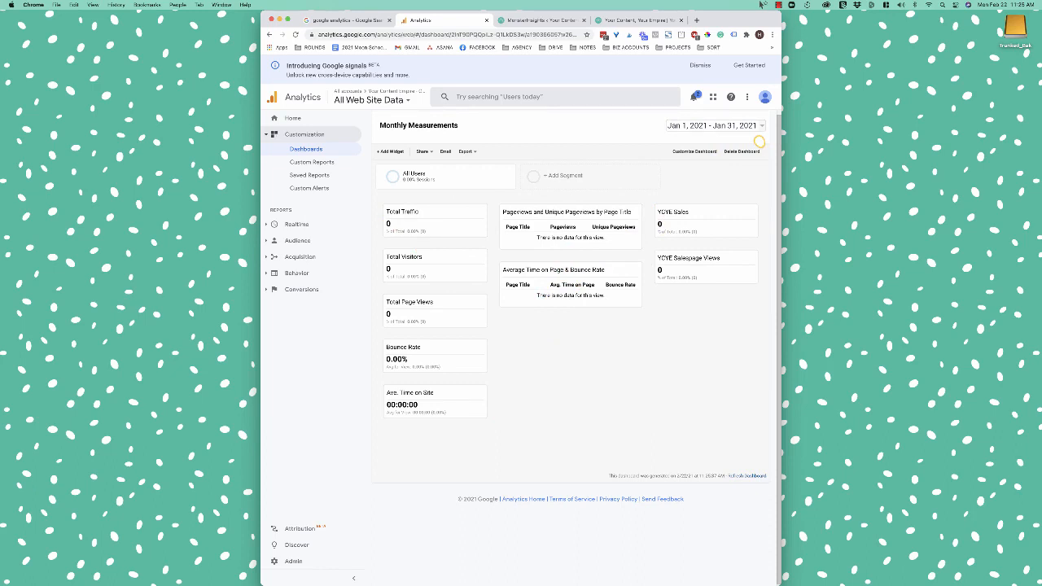
# - Set the Monthly Measurements dashboard's date range to Last month and apply it
pyautogui.click(757, 128)
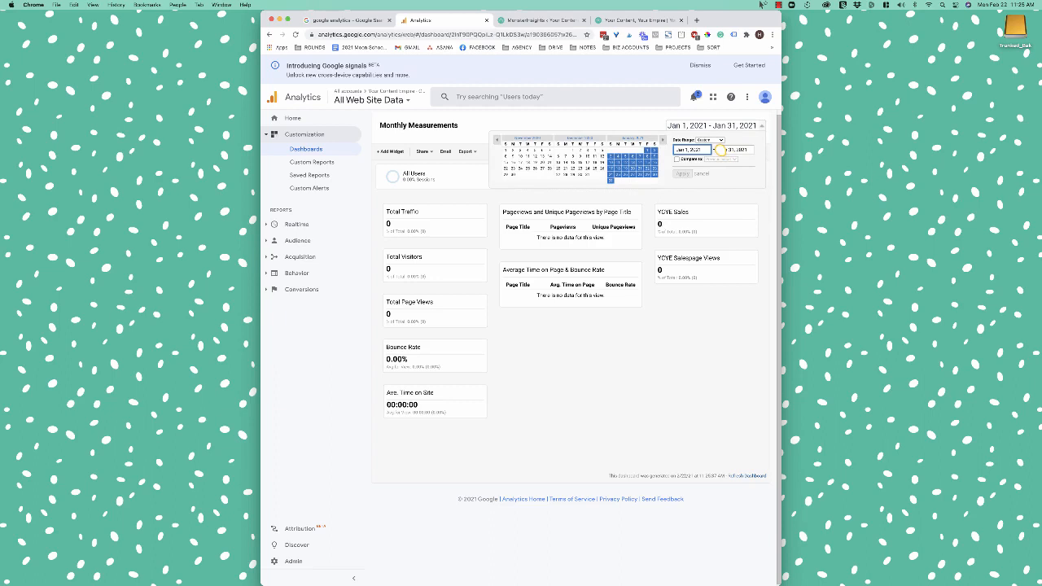
pyautogui.click(716, 140)
pyautogui.click(714, 172)
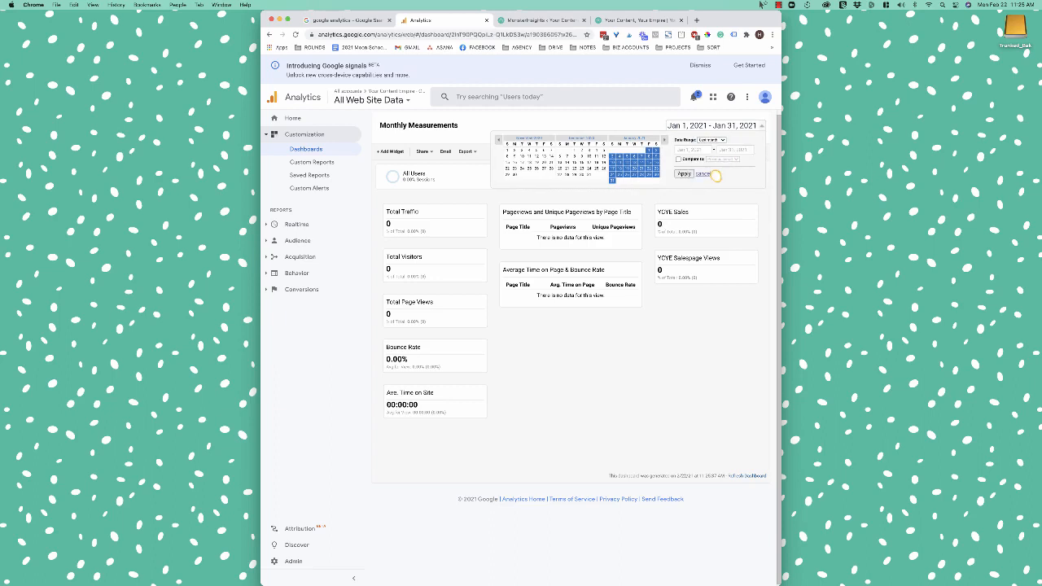
pyautogui.click(710, 173)
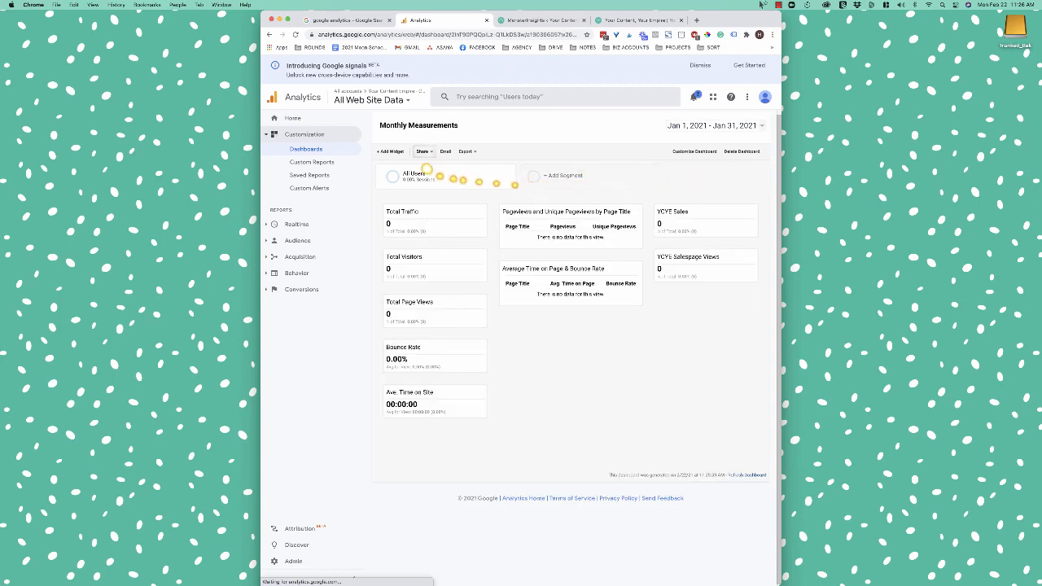
# - Start an email report of the dashboard, fill in the recipient's e-mail and set the subject to Monthly Measurements for Courses Websites
pyautogui.click(446, 151)
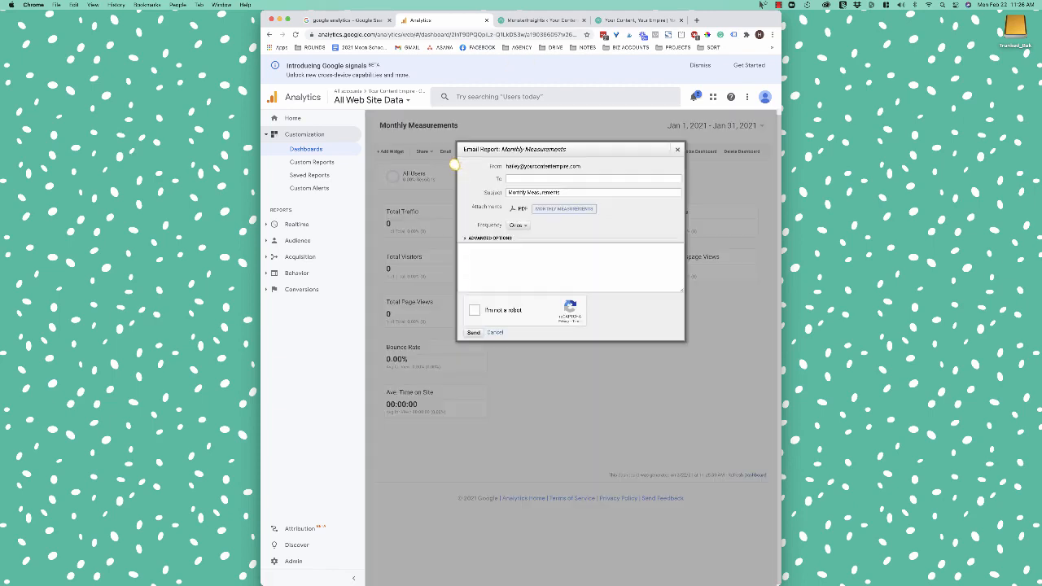
pyautogui.click(534, 181)
pyautogui.press('Tab')
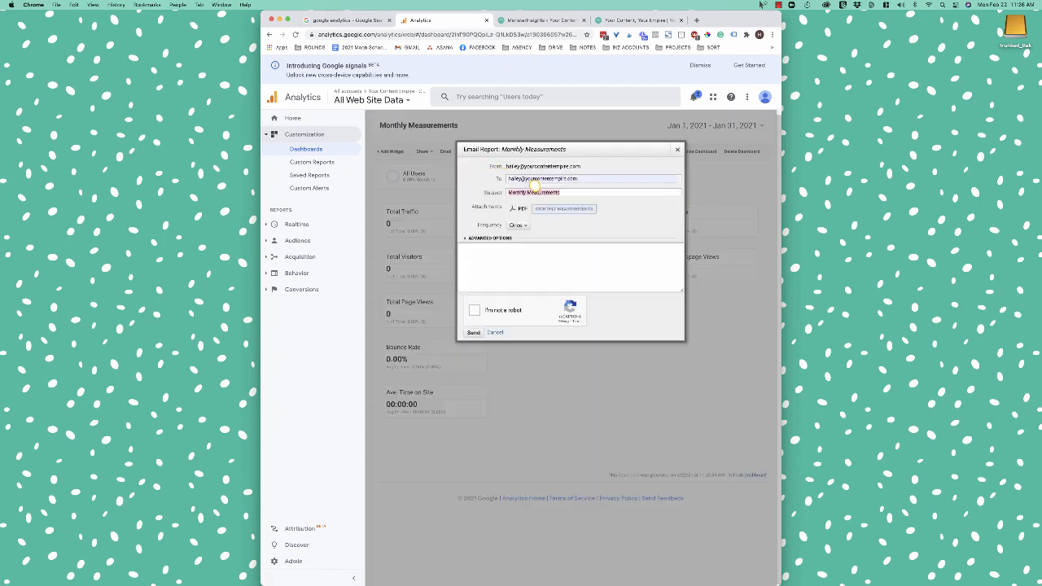
pyautogui.click(579, 196)
pyautogui.write('for Courses Websites')
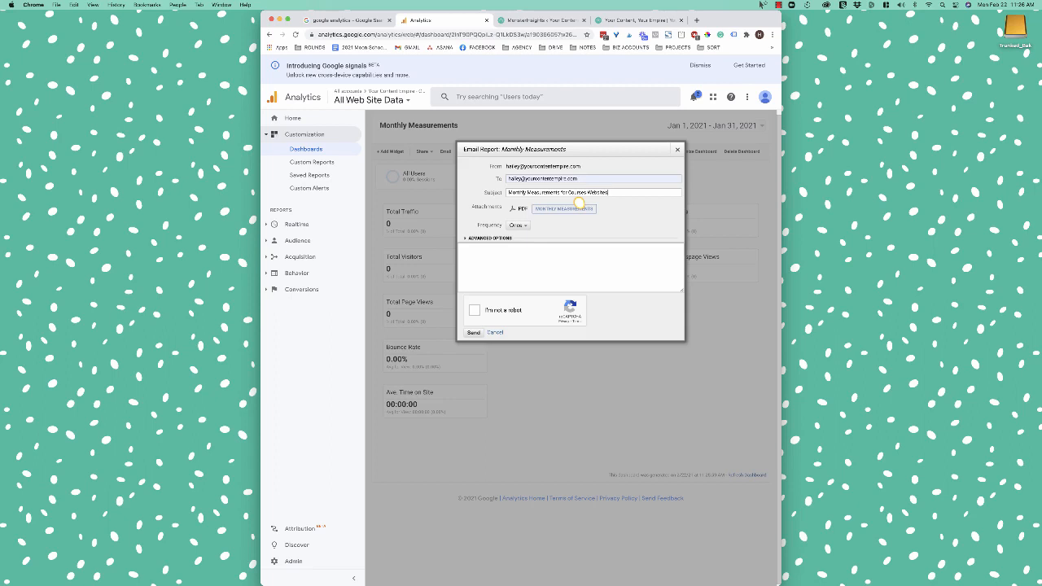
# - Set the email report's frequency to Monthly and check how long it stays active in the advanced options
pyautogui.click(517, 226)
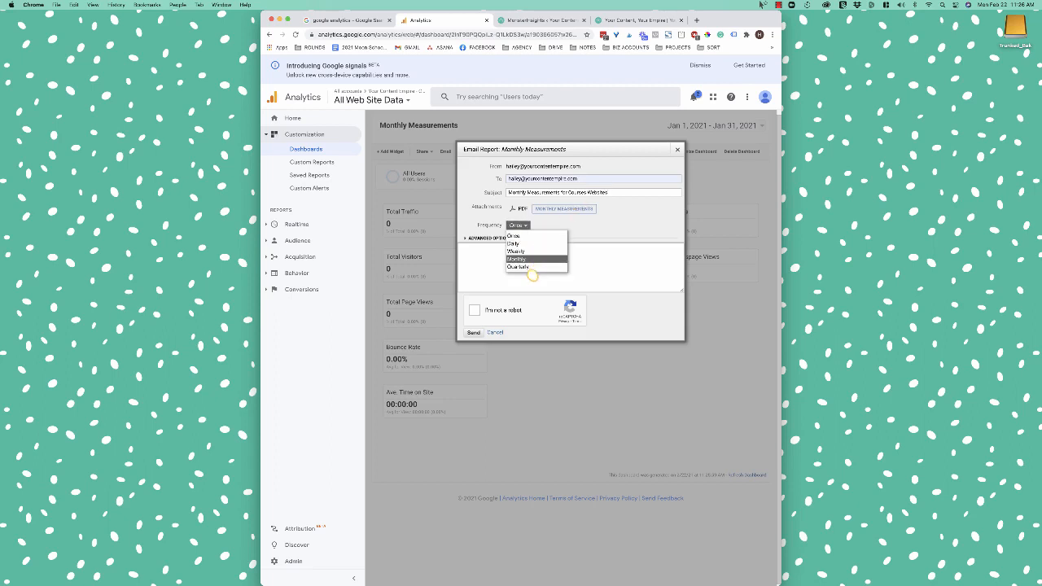
pyautogui.click(521, 259)
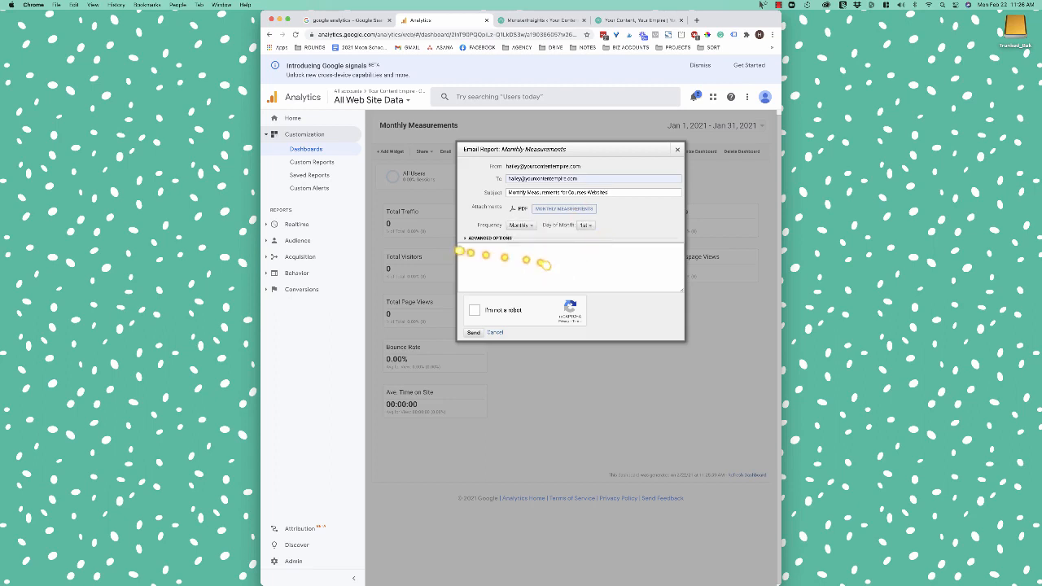
pyautogui.click(480, 240)
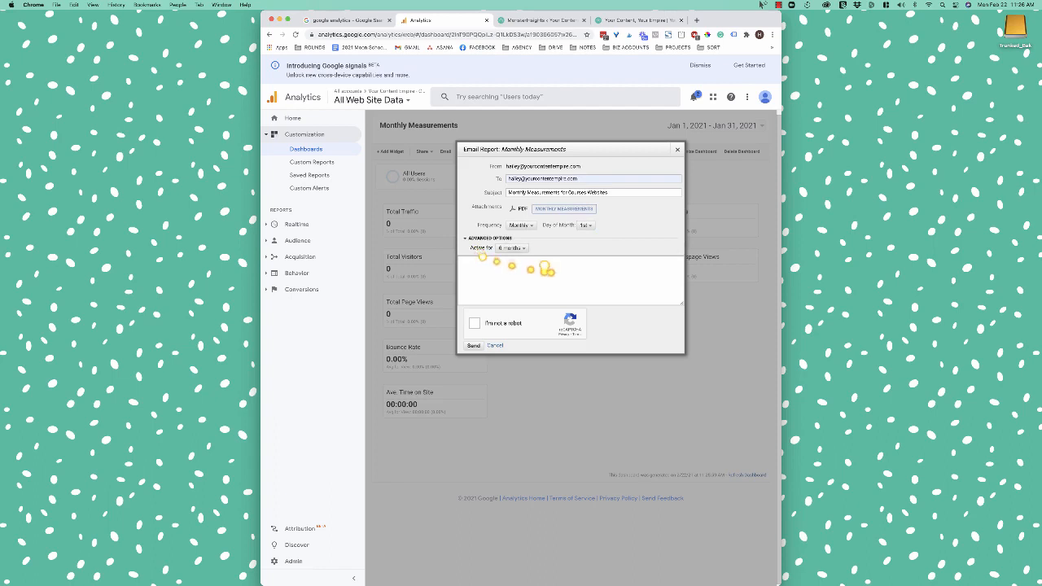
pyautogui.click(490, 240)
# - Enter the message "Here are the Monthly Measurements for Courses Websites", complete the robot check and send the report
pyautogui.click(486, 262)
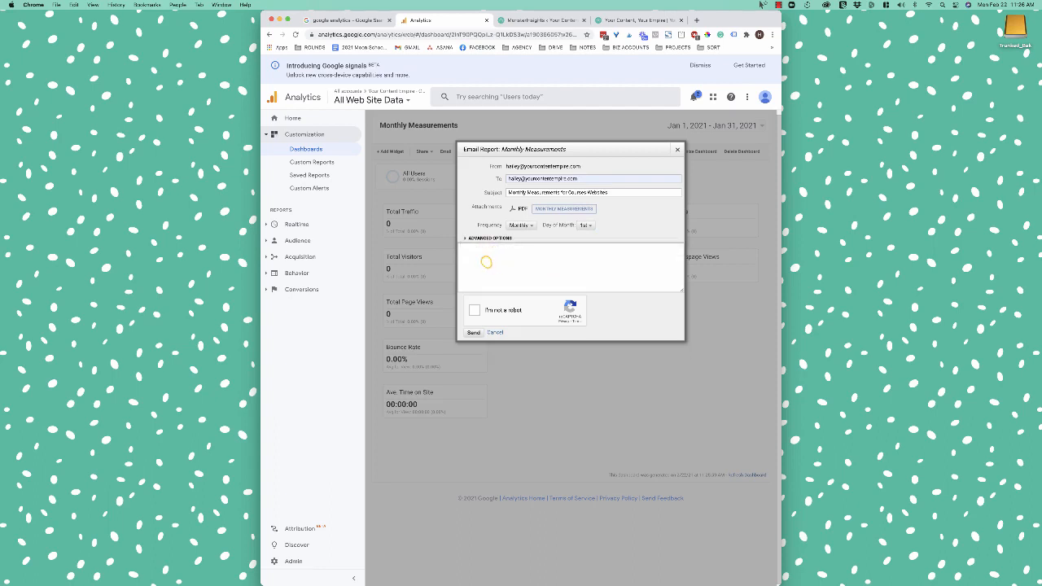
pyautogui.write('Here are the')
pyautogui.write('Monthly Measurements for Courses Websites')
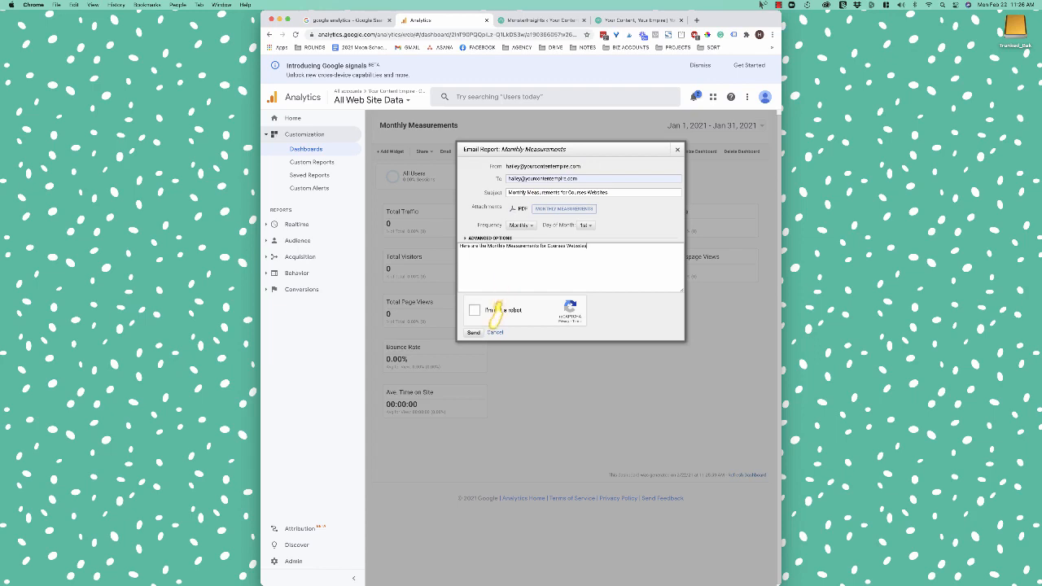
pyautogui.click(475, 310)
pyautogui.click(474, 332)
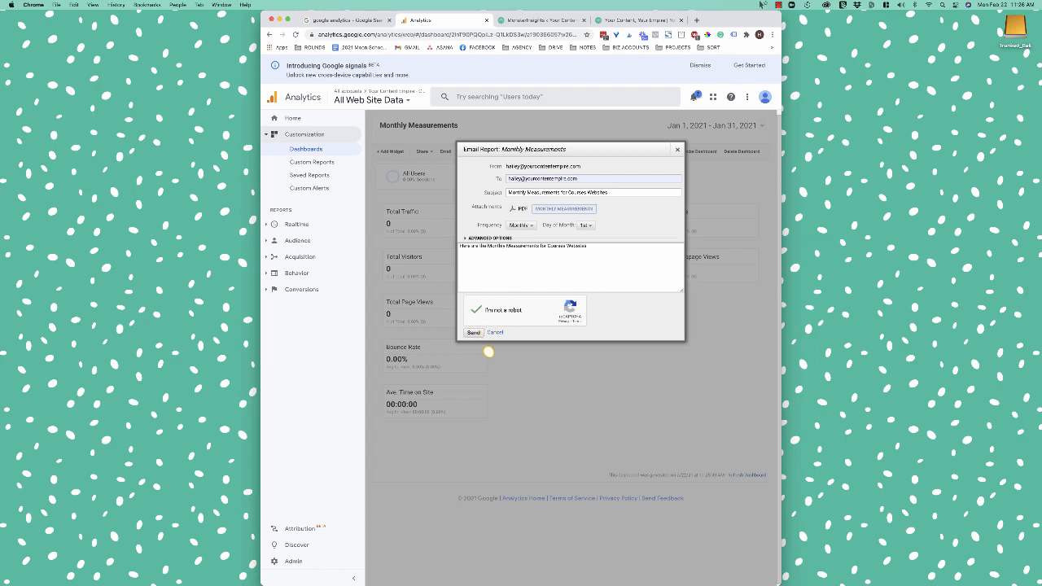